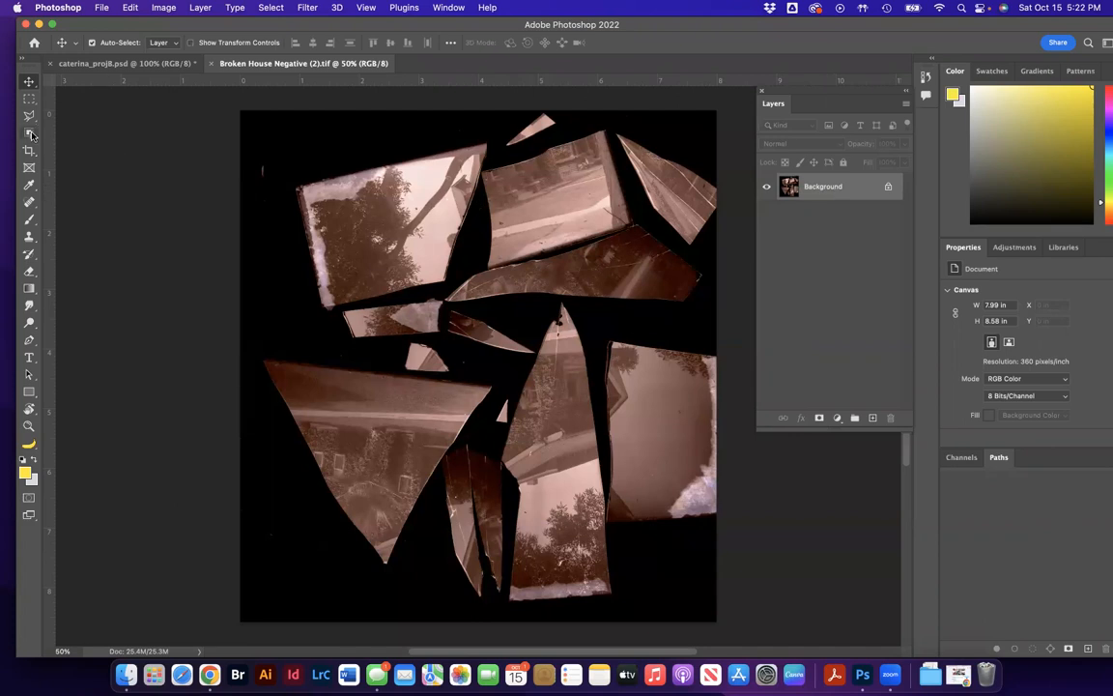
# Select the large tree fragment at the image's upper left with the Object Selection tool in Rectangle mode.
pyautogui.moveTo(31, 134); pyautogui.dragTo(63, 128)
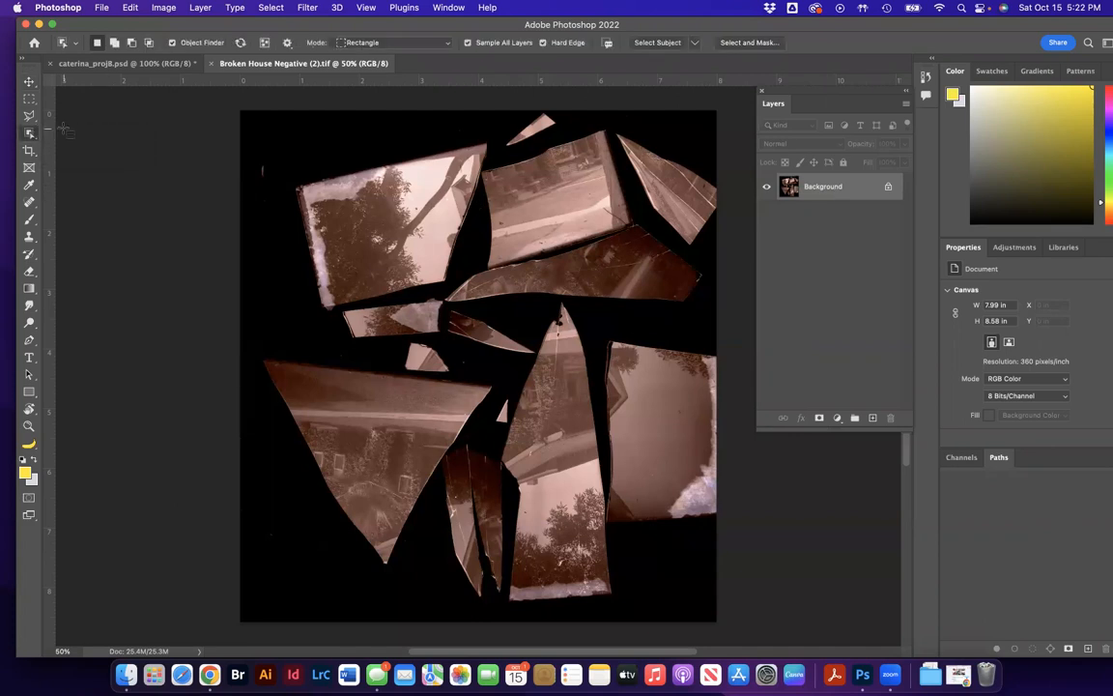
pyautogui.moveTo(273, 152); pyautogui.dragTo(493, 303)
pyautogui.click(30, 133)
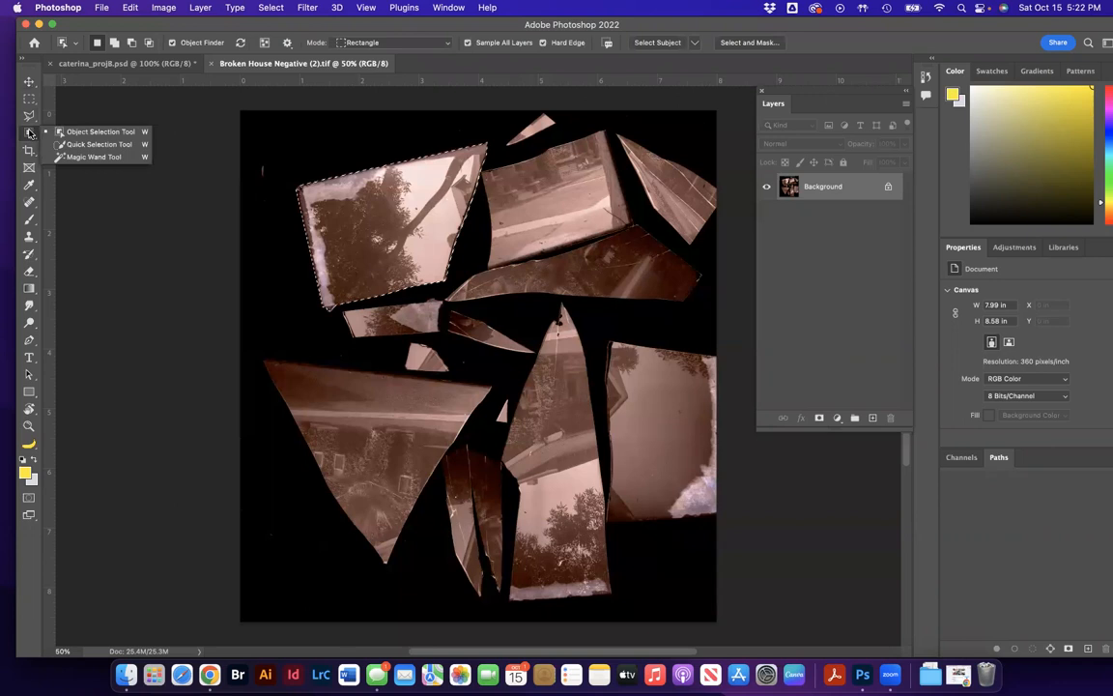
pyautogui.click(28, 120)
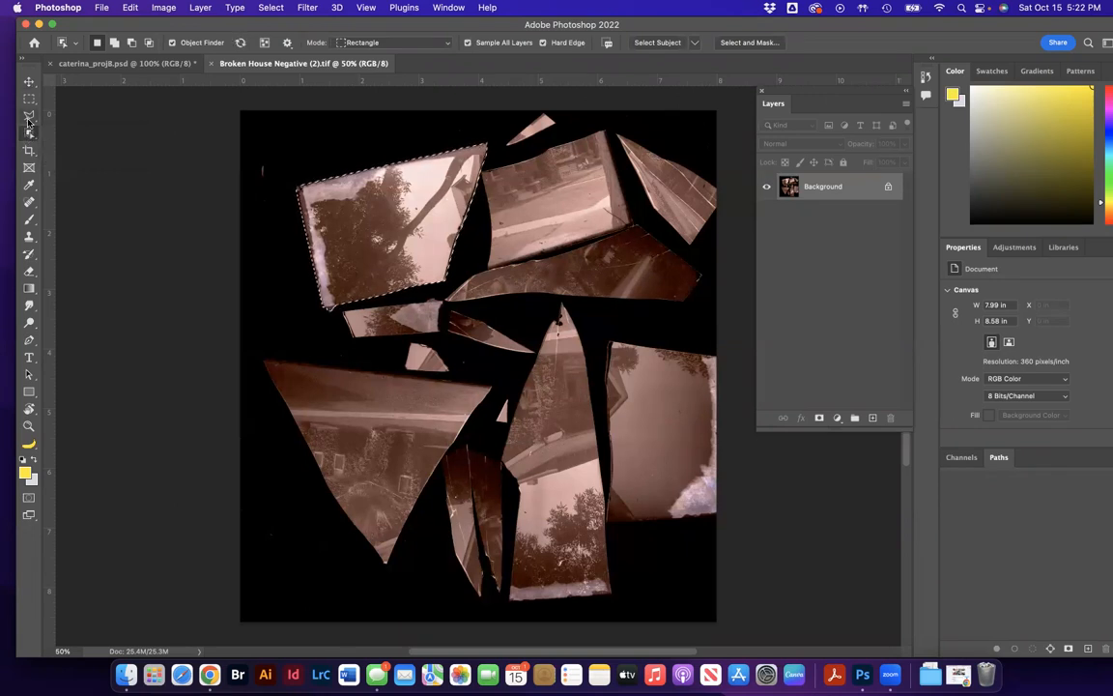
pyautogui.click(29, 117)
pyautogui.click(30, 133)
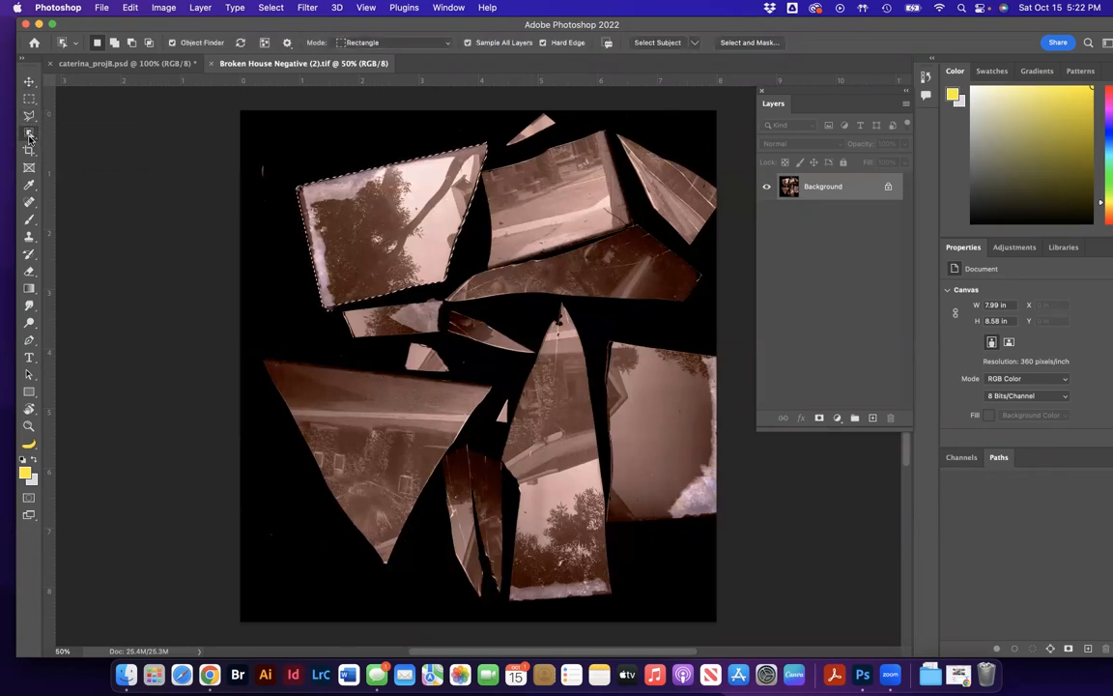
pyautogui.click(30, 137)
pyautogui.moveTo(148, 23); pyautogui.dragTo(207, 21)
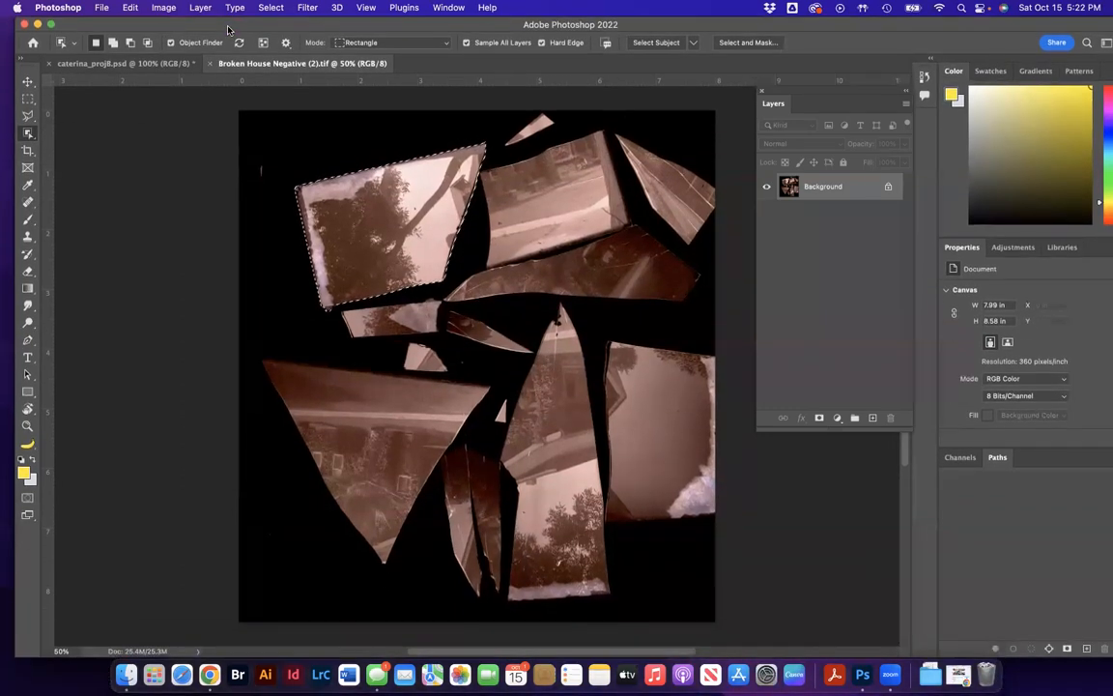
# Refine the tree fragment's selection along its upper edge by brushing in Quick Mask mode, and return to the normal selection.
pyautogui.press('super+equal')
pyautogui.press('super+equal')
pyautogui.press('super+equal')
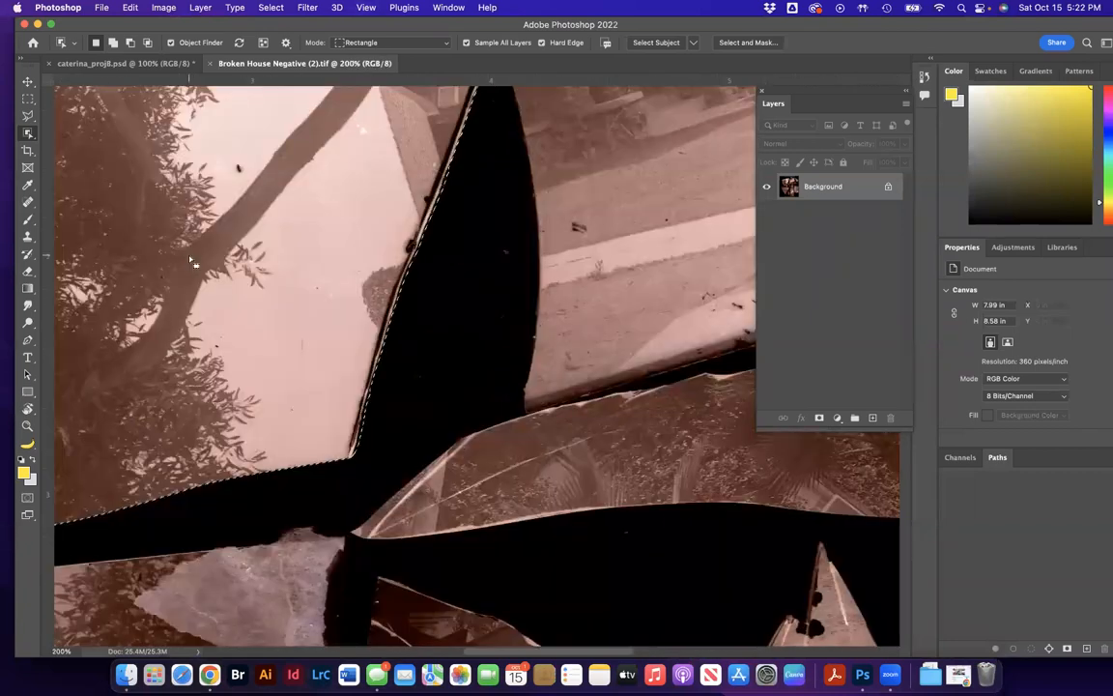
pyautogui.hscroll(-10, 192, 261)
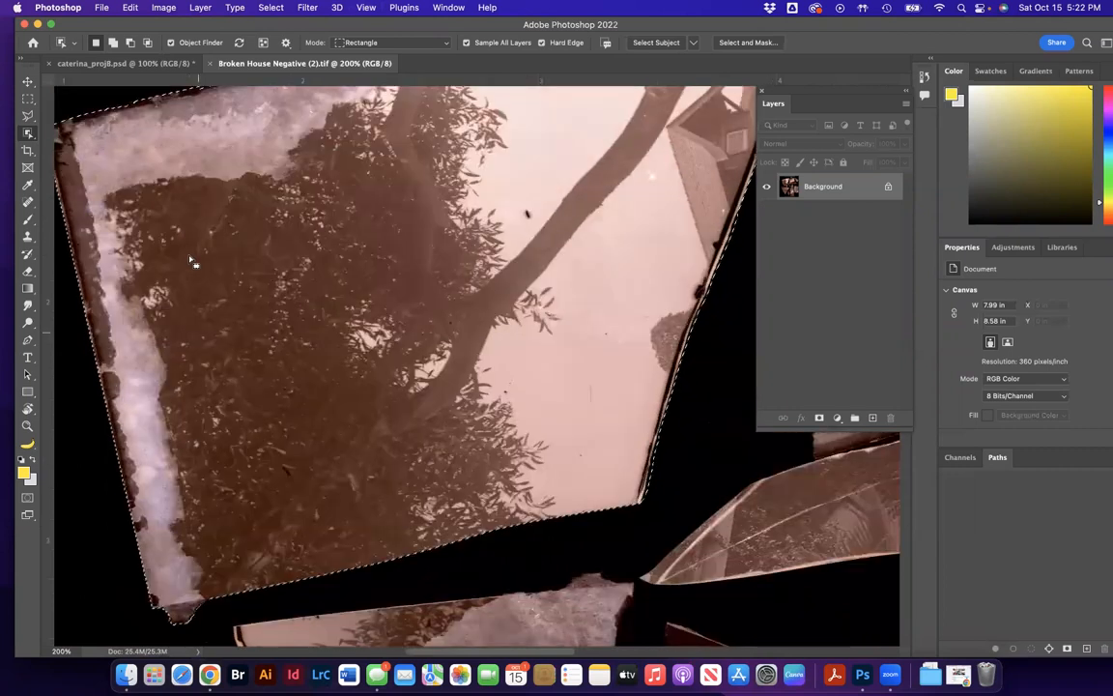
pyautogui.scroll(6, 192, 261)
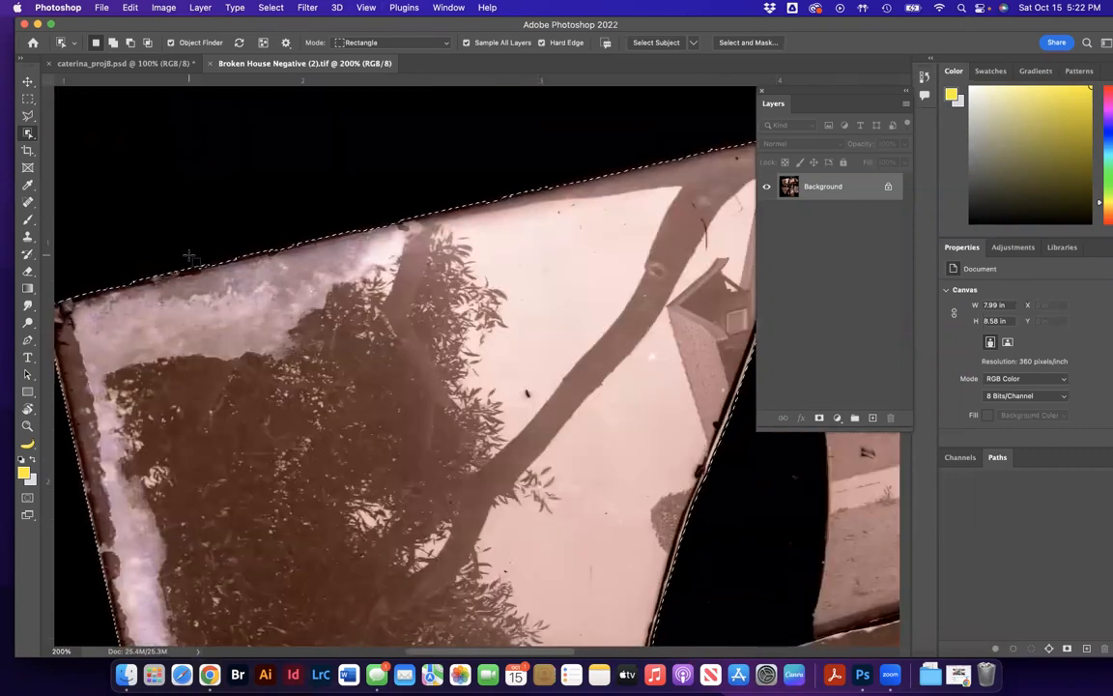
pyautogui.press('q')
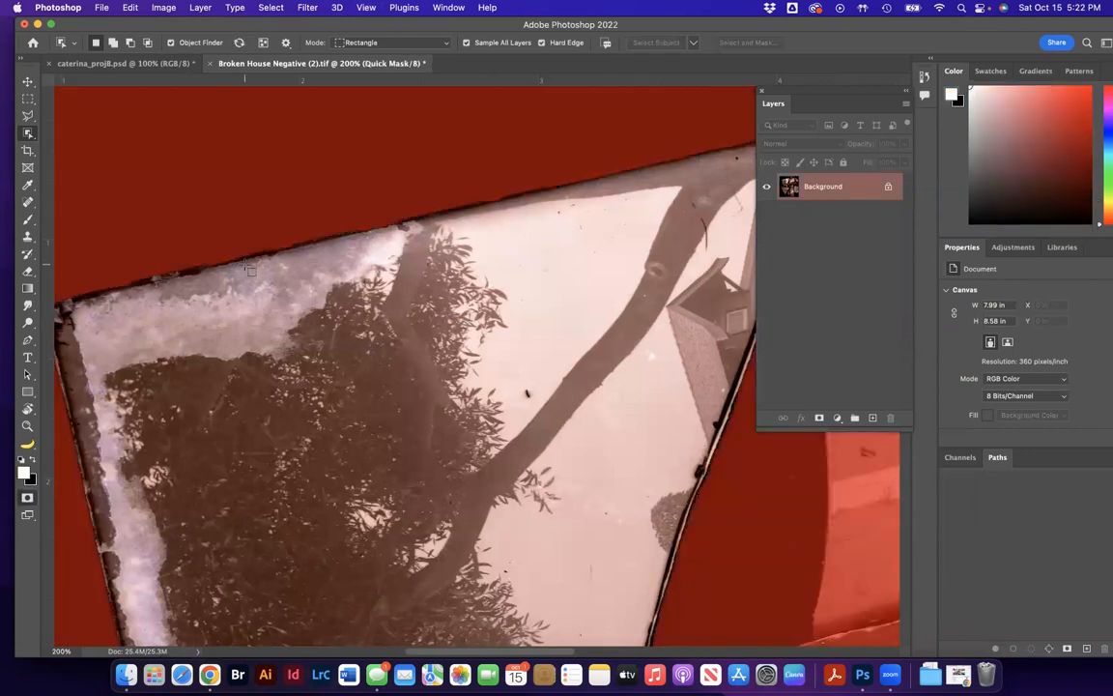
pyautogui.press('b')
pyautogui.moveTo(285, 205)
pyautogui.mouseDown()
pyautogui.moveTo(372, 188)
pyautogui.moveTo(303, 221)
pyautogui.moveTo(324, 179)
pyautogui.moveTo(256, 203)
pyautogui.moveTo(348, 164)
pyautogui.moveTo(358, 198)
pyautogui.moveTo(253, 226)
pyautogui.mouseUp()
pyautogui.press('x')
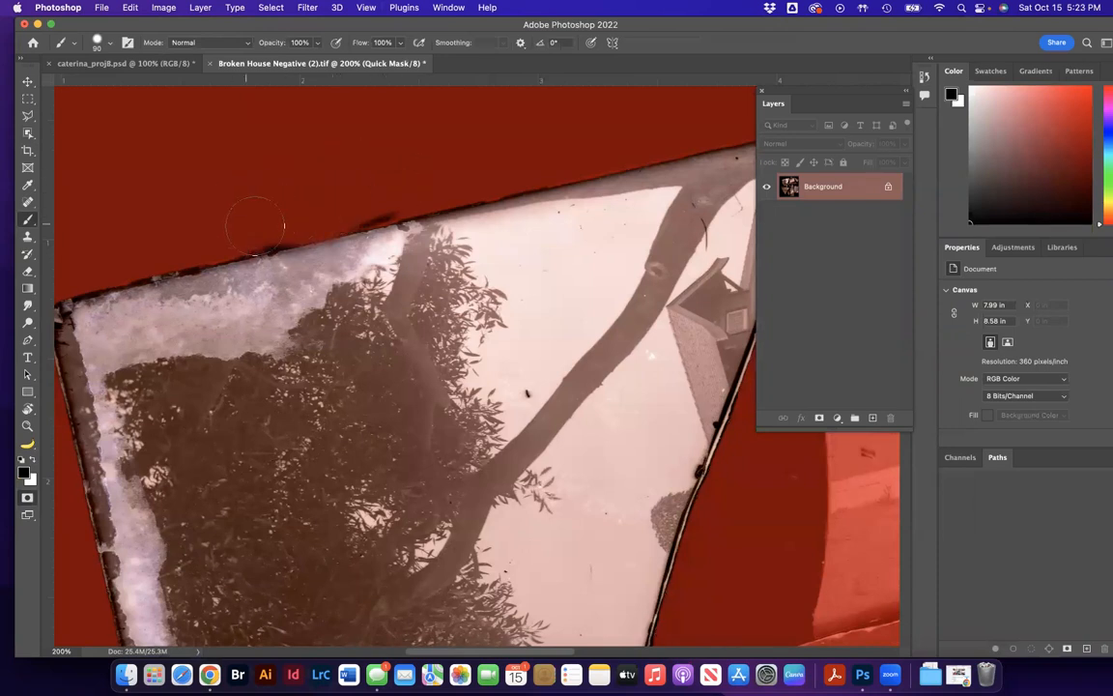
pyautogui.moveTo(349, 205); pyautogui.dragTo(377, 200)
pyautogui.press('q')
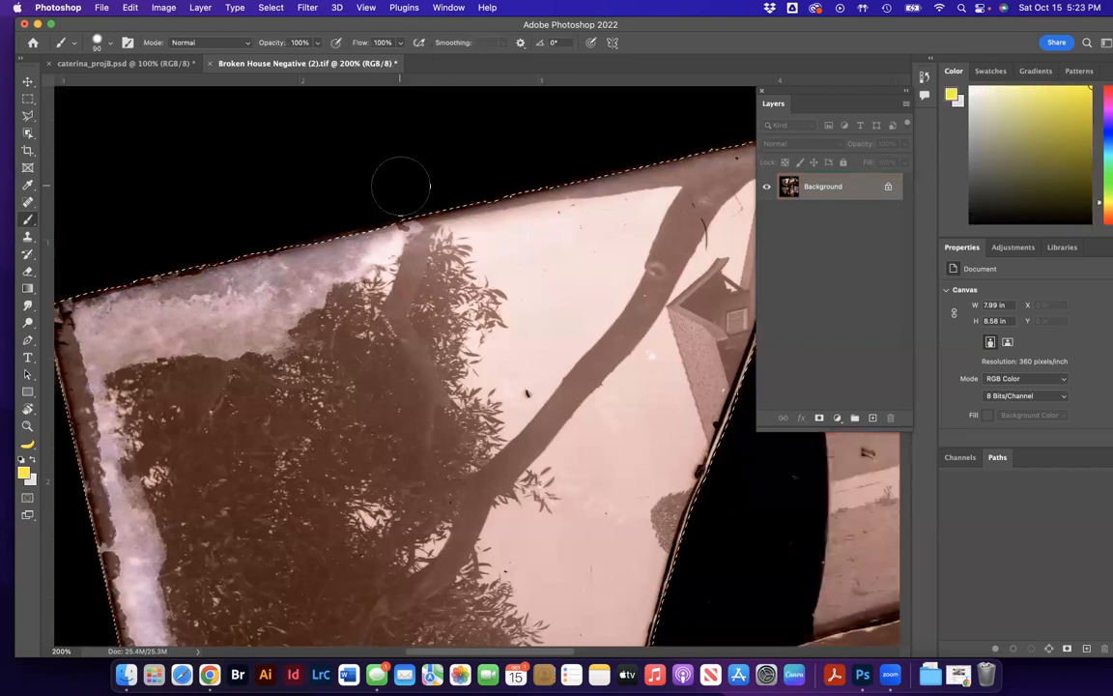
# Copy the selected tree fragment from the Background to a new layer.
pyautogui.press('super+minus')
pyautogui.press('super+minus')
pyautogui.press('super+minus')
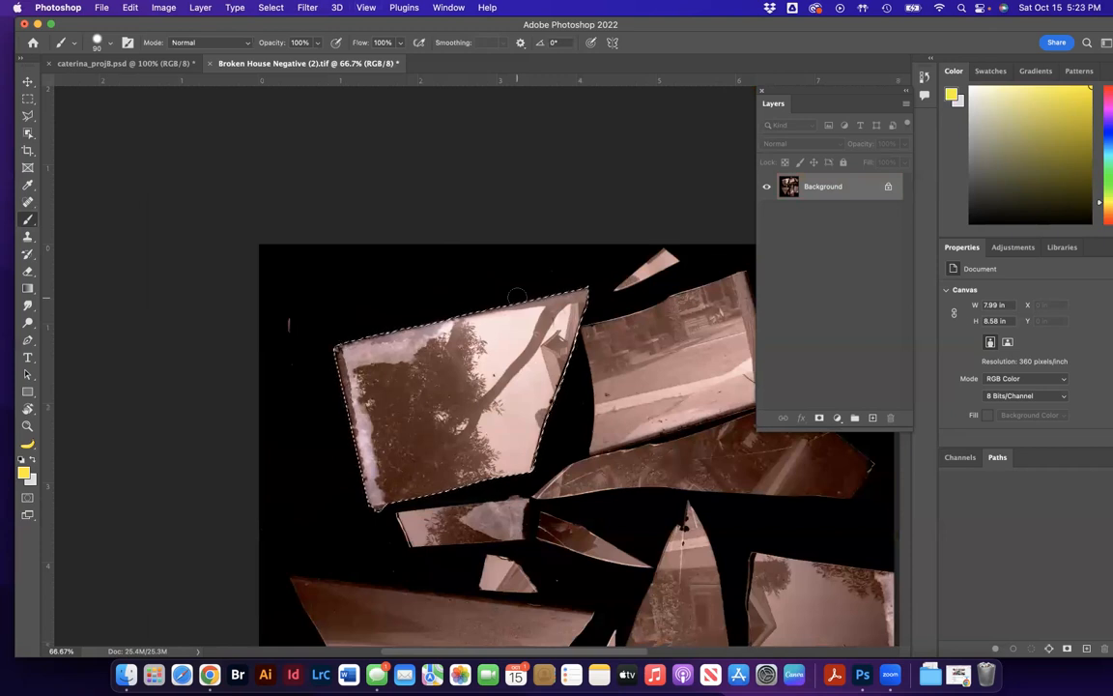
pyautogui.press('super+j')
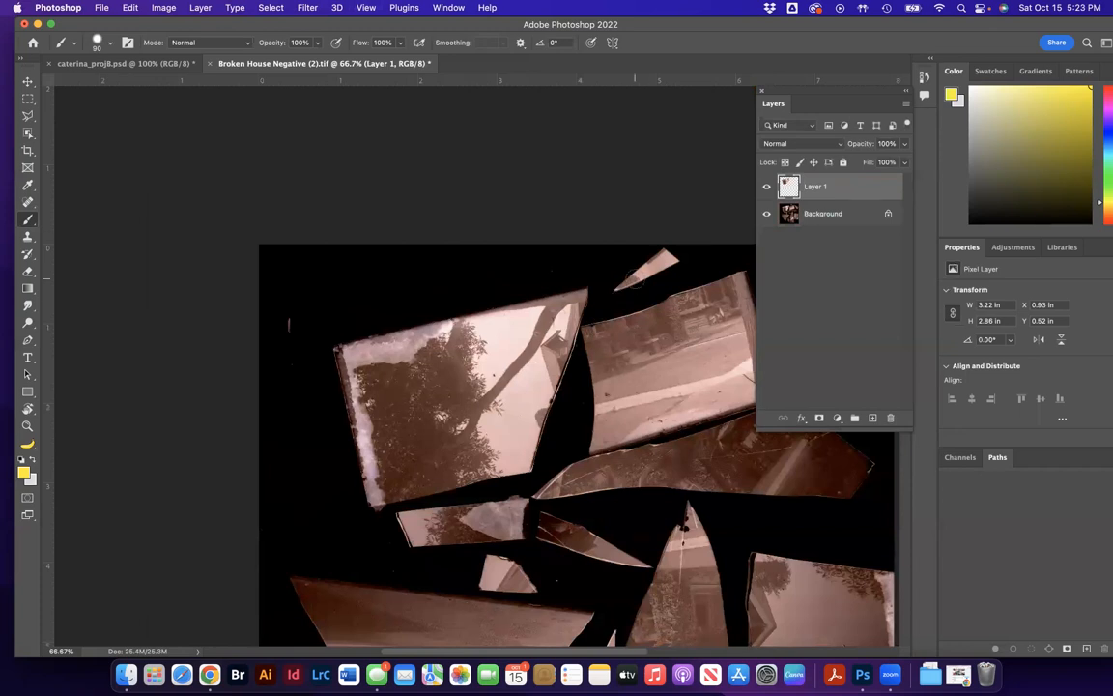
# Copy the small sliver at the image's top edge from the Background to its own layer, and check the cutouts with the Background temporarily hidden.
pyautogui.click(28, 132)
pyautogui.click(87, 126)
pyautogui.moveTo(608, 246); pyautogui.dragTo(680, 299)
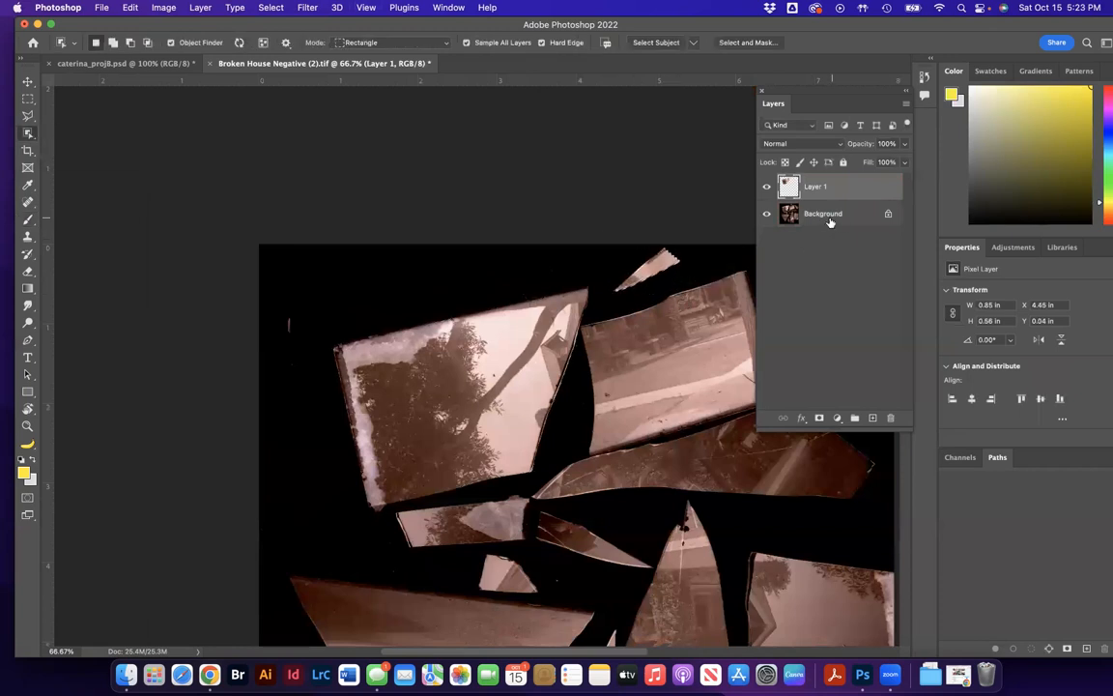
pyautogui.click(829, 220)
pyautogui.press('super+j')
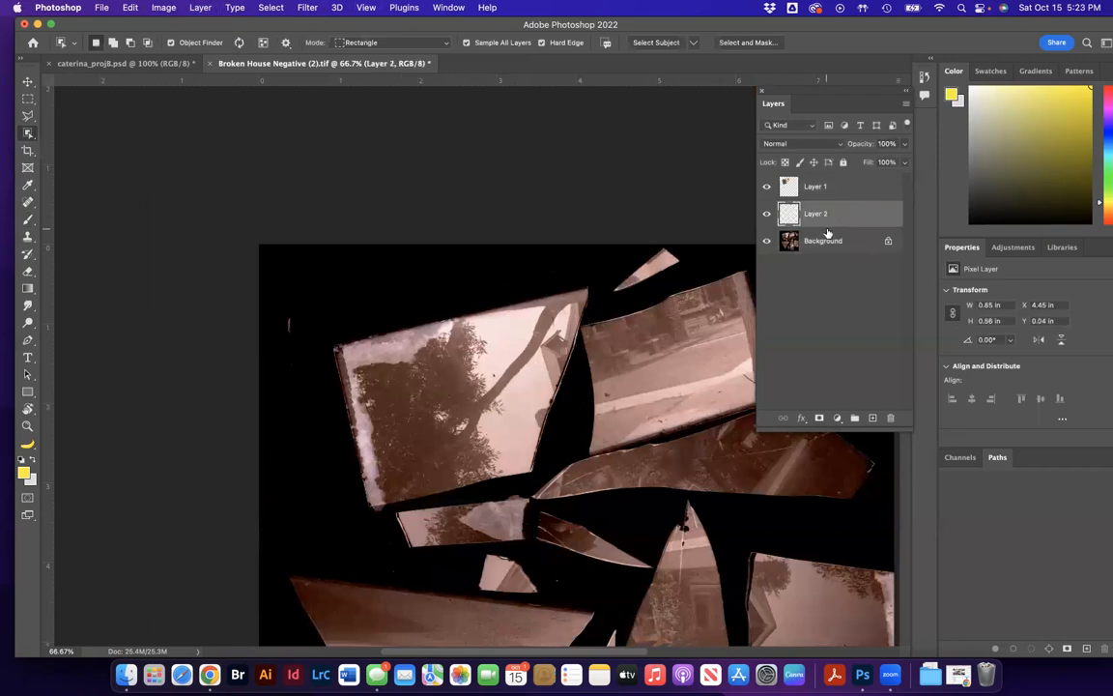
pyautogui.click(768, 242)
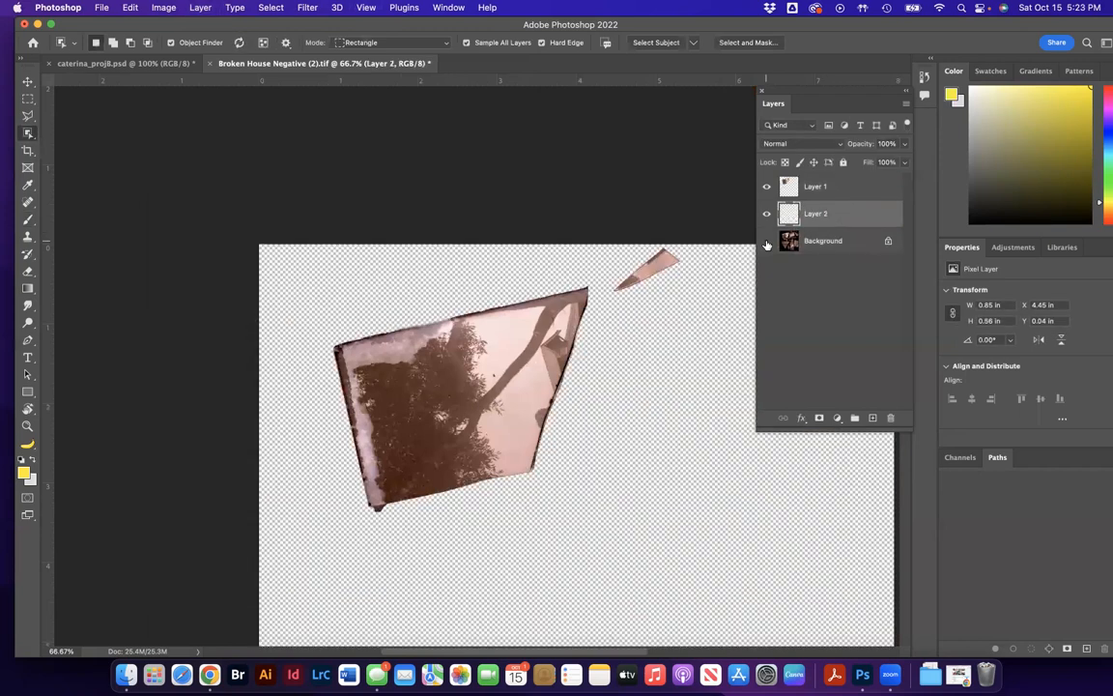
pyautogui.click(768, 242)
# Select the four-sided street fragment beside the tree piece on the Background layer and copy it to a new layer.
pyautogui.click(817, 244)
pyautogui.hscroll(5, 538, 353)
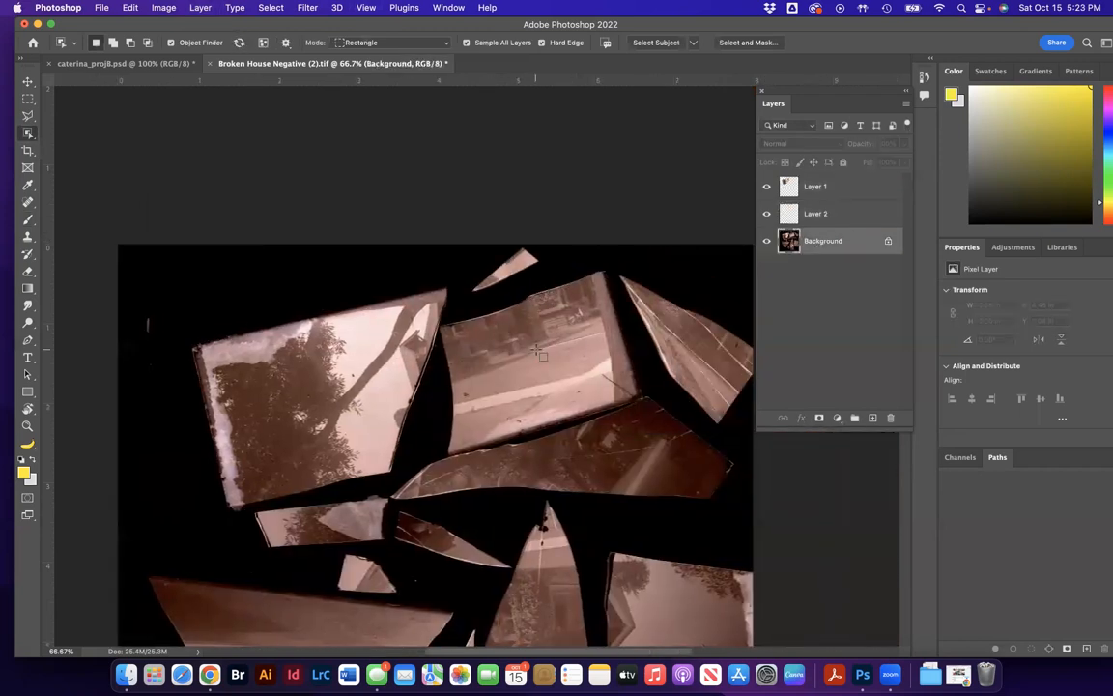
pyautogui.moveTo(423, 300); pyautogui.dragTo(640, 448)
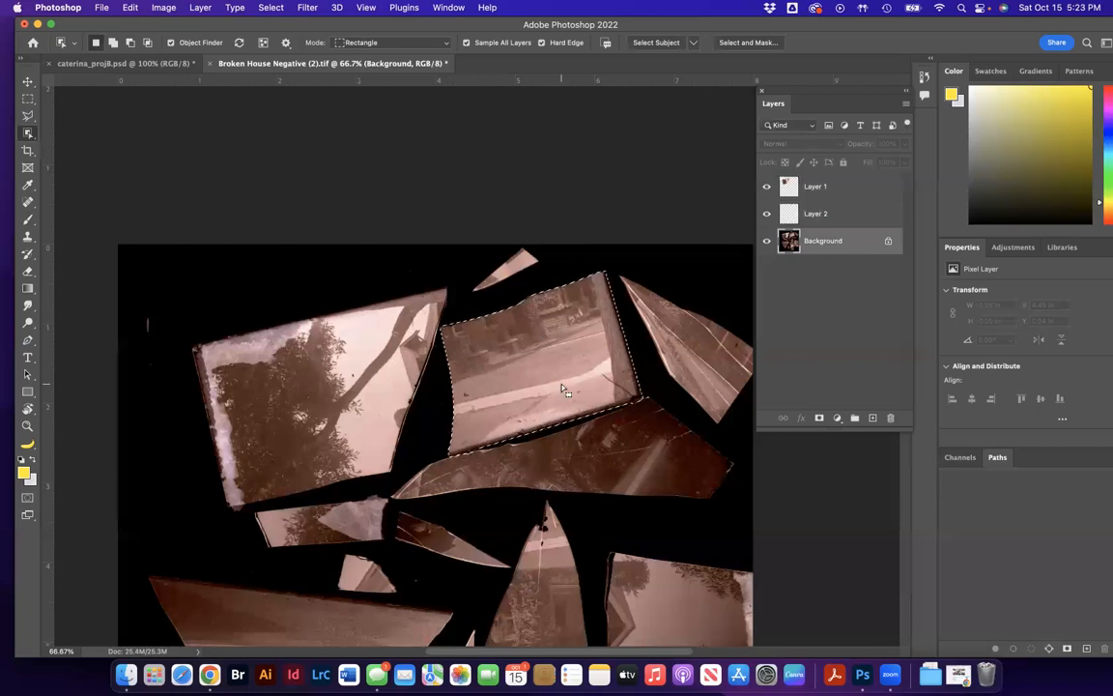
pyautogui.press('super+j')
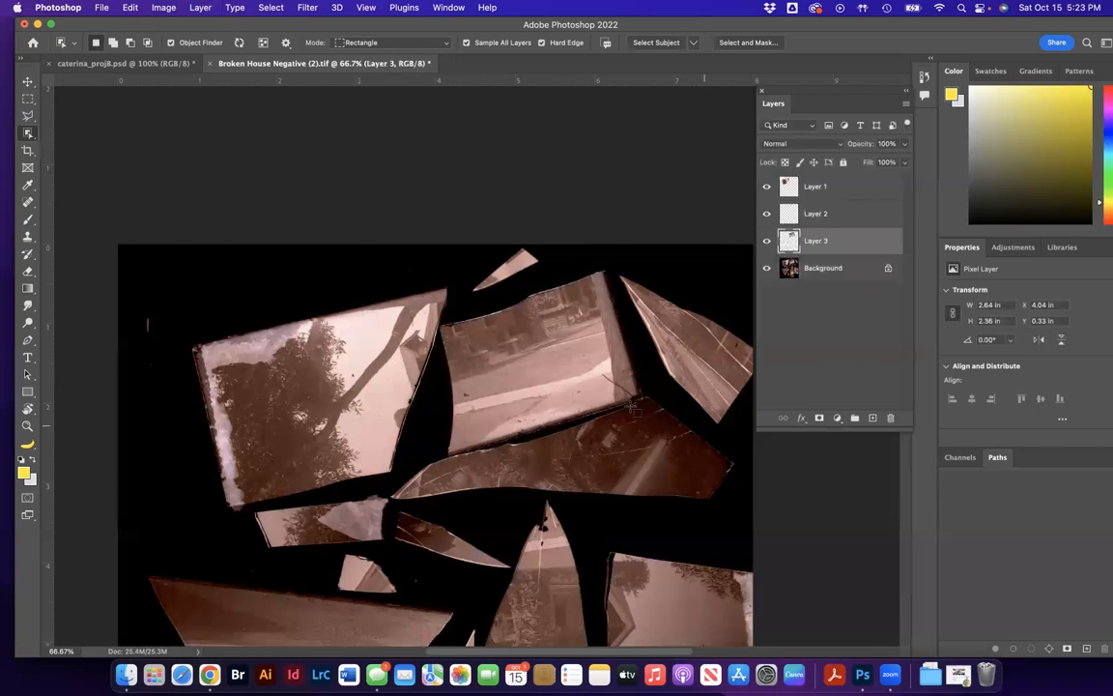
# Select the pointed fragment at the image's upper right on the Background layer and copy it to a new layer.
pyautogui.click(810, 277)
pyautogui.moveTo(613, 263); pyautogui.dragTo(780, 418)
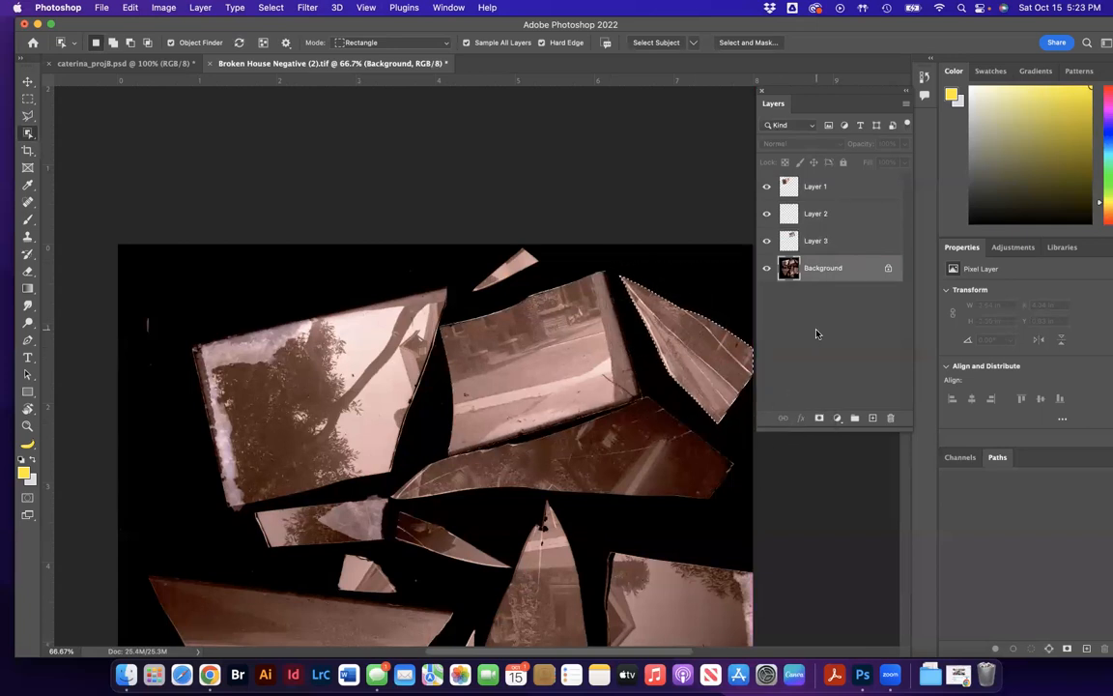
pyautogui.press('super+j')
# Select the long dark fragment below the street piece on the Background, and brush its missing upper-right area into the selection in Quick Mask mode.
pyautogui.click(817, 296)
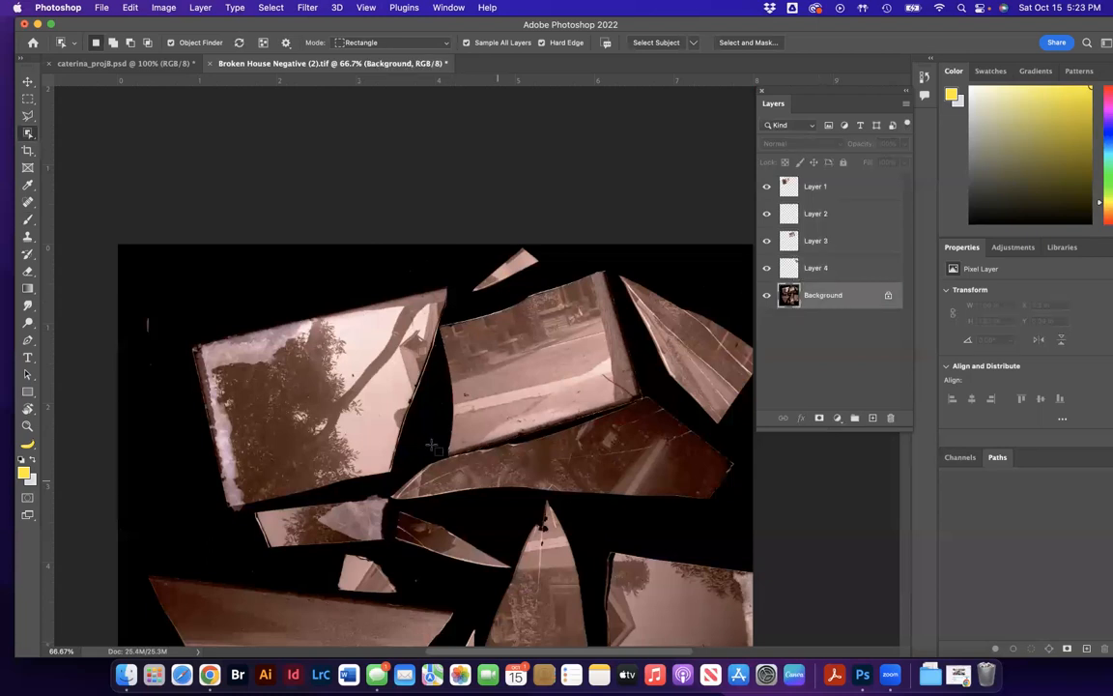
pyautogui.moveTo(394, 436); pyautogui.dragTo(741, 531)
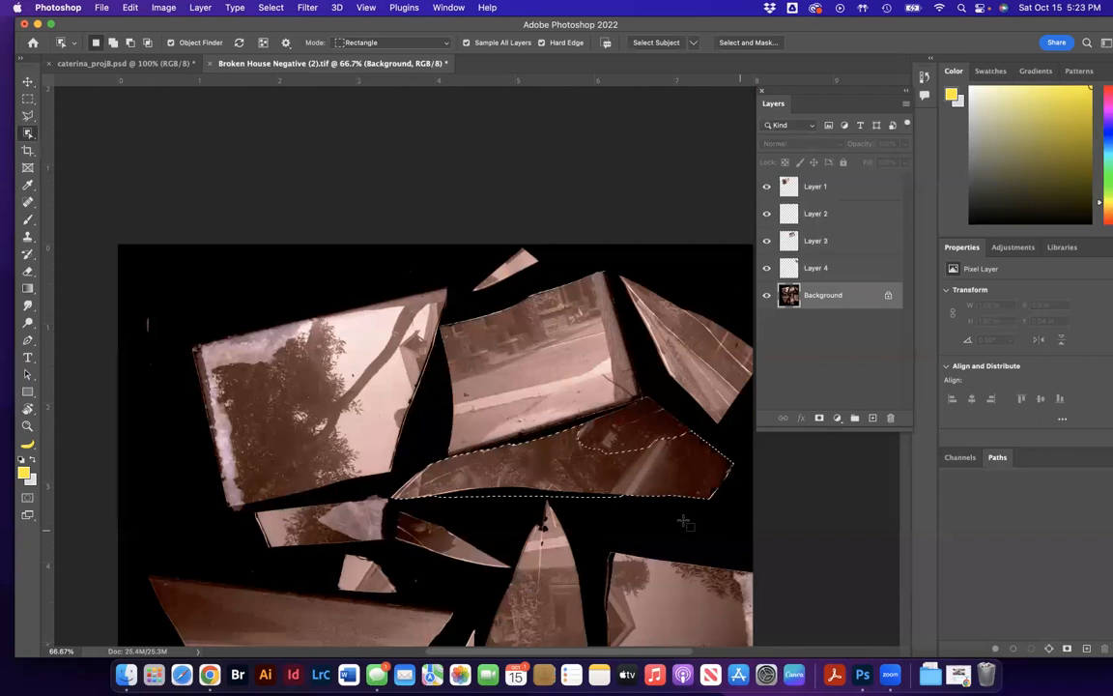
pyautogui.press('q')
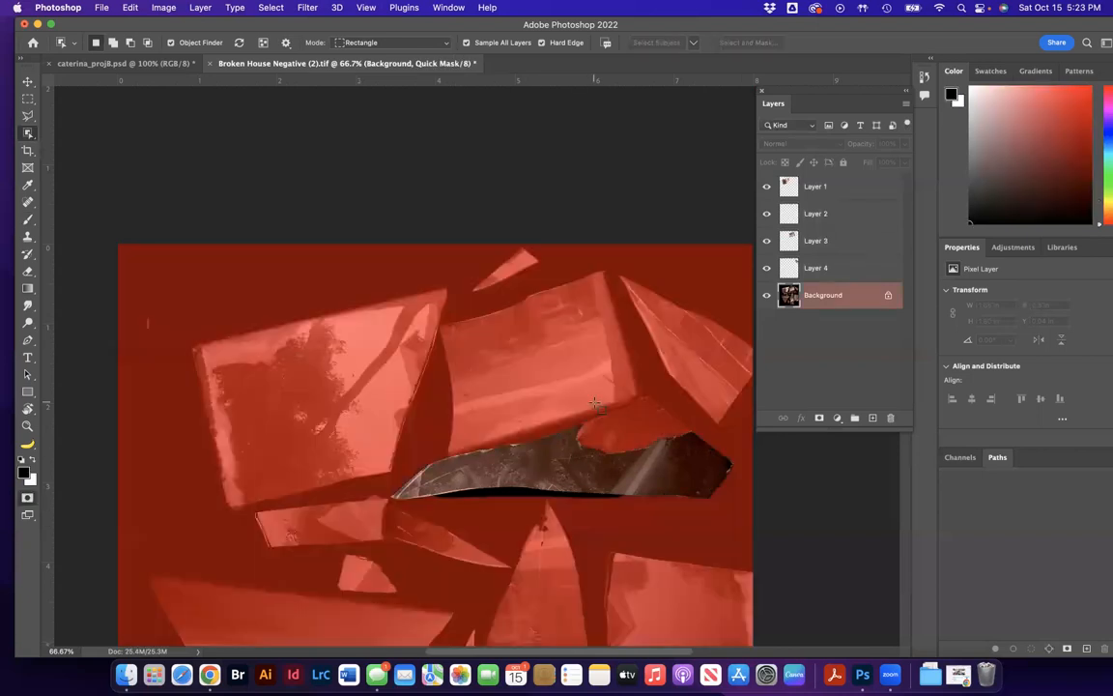
pyautogui.scroll(5, 594, 404)
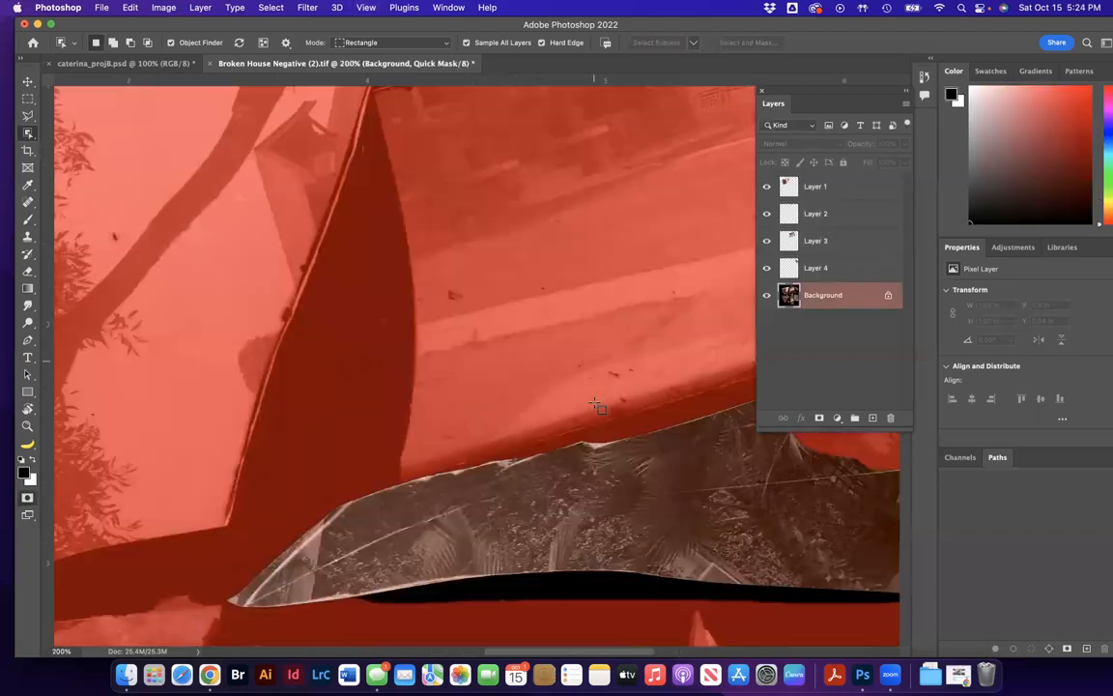
pyautogui.hscroll(5, 594, 404)
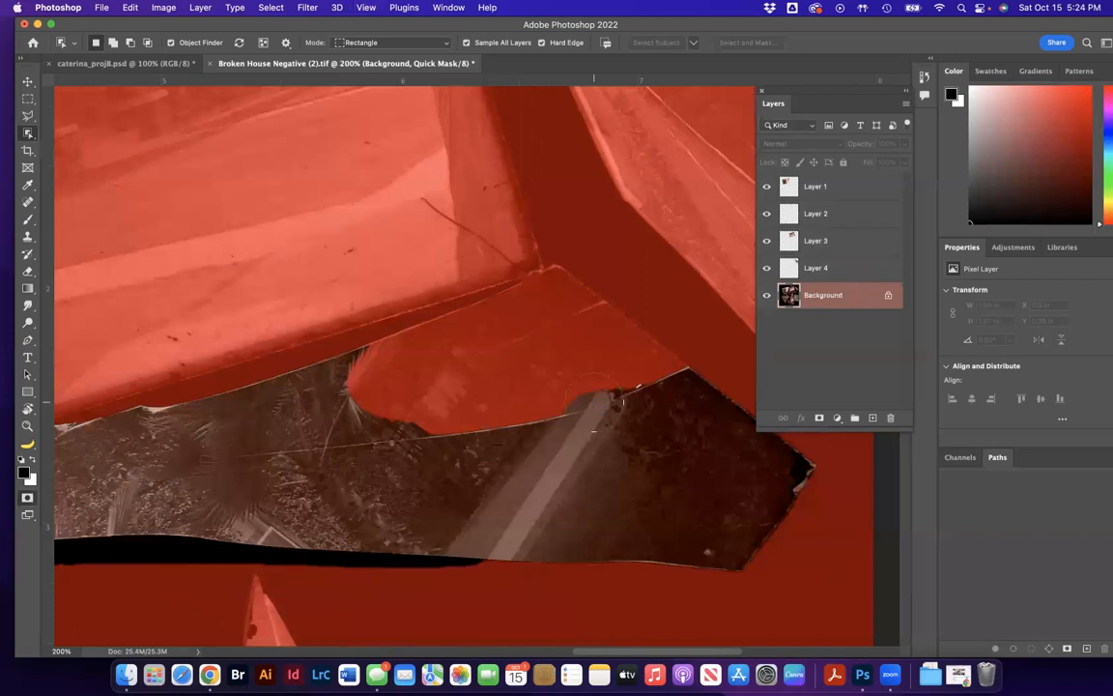
pyautogui.press('b')
pyautogui.moveTo(555, 397); pyautogui.dragTo(505, 418)
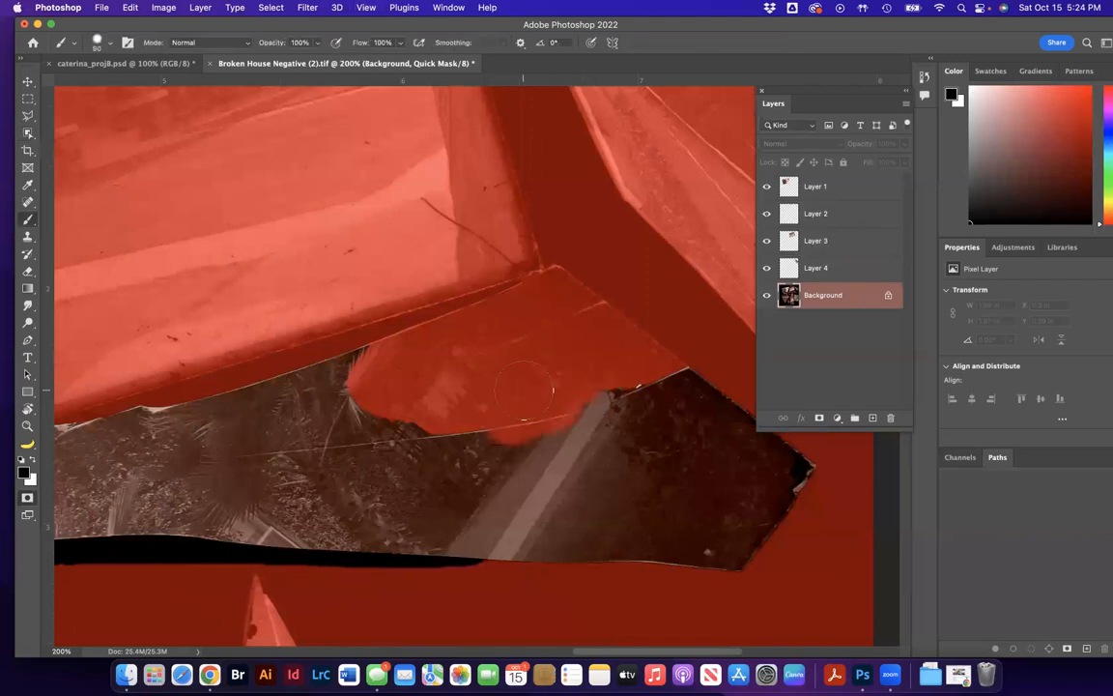
pyautogui.press('x')
pyautogui.moveTo(436, 402)
pyautogui.mouseDown()
pyautogui.moveTo(404, 402)
pyautogui.moveTo(437, 375)
pyautogui.moveTo(346, 394)
pyautogui.moveTo(555, 294)
pyautogui.moveTo(618, 329)
pyautogui.moveTo(642, 372)
pyautogui.moveTo(670, 380)
pyautogui.moveTo(527, 442)
pyautogui.moveTo(513, 385)
pyautogui.moveTo(447, 422)
pyautogui.moveTo(589, 399)
pyautogui.moveTo(602, 353)
pyautogui.moveTo(537, 392)
pyautogui.moveTo(512, 428)
pyautogui.moveTo(549, 360)
pyautogui.mouseUp()
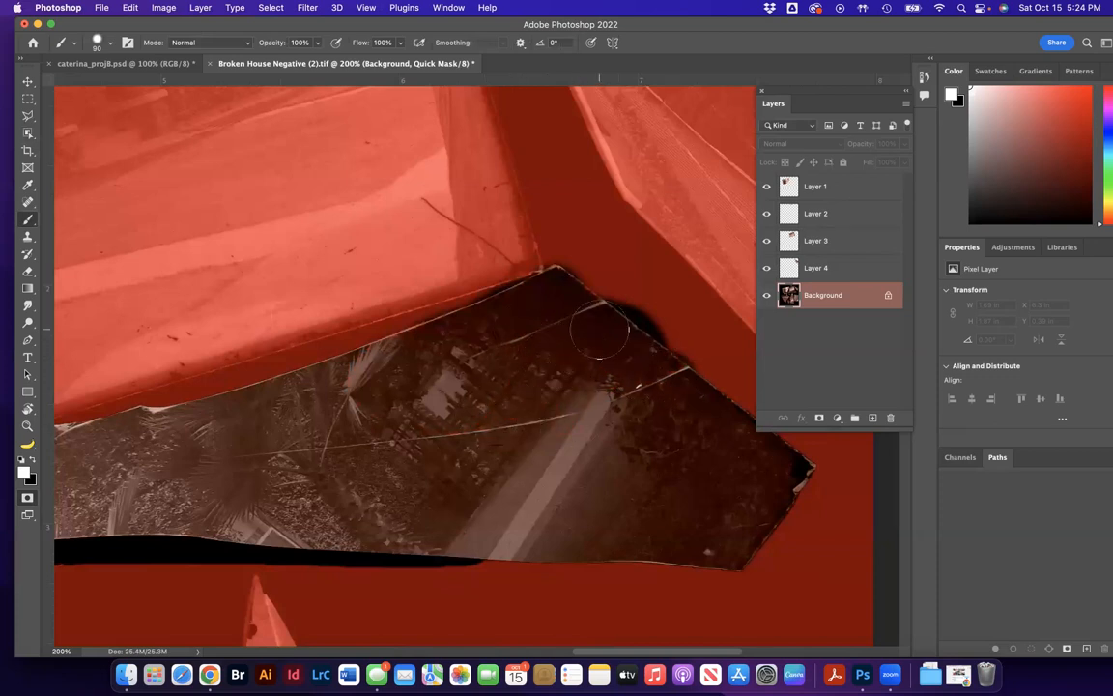
pyautogui.press('x')
pyautogui.moveTo(610, 296)
pyautogui.mouseDown()
pyautogui.moveTo(657, 319)
pyautogui.moveTo(677, 311)
pyautogui.mouseUp()
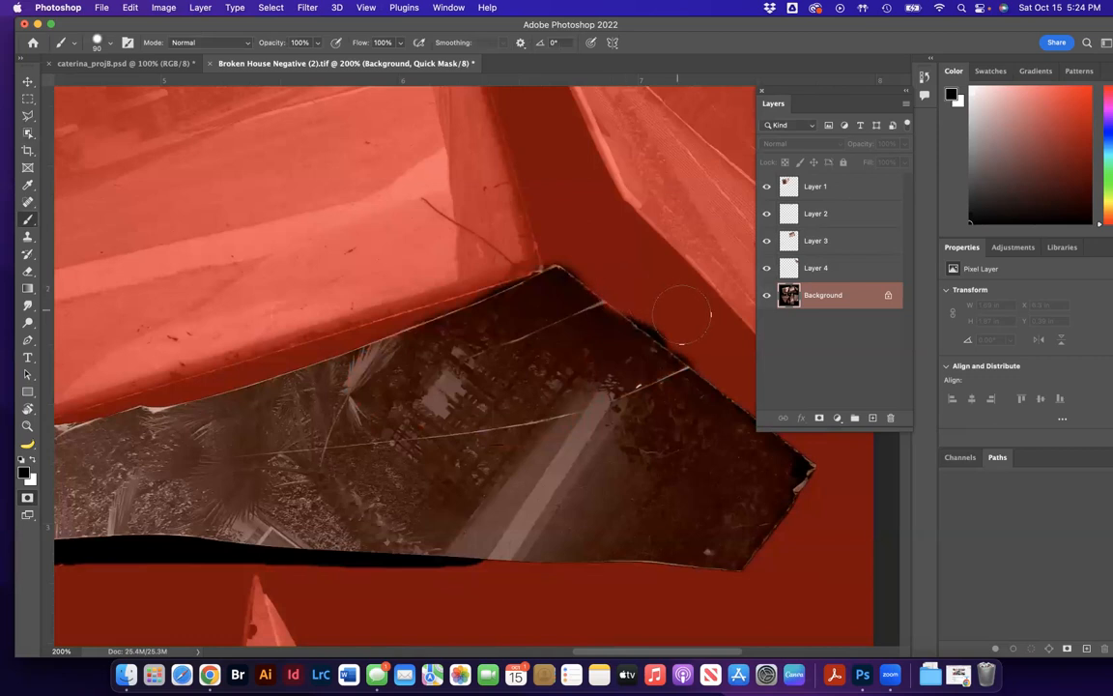
# Paint black in the quick mask to exclude the strip of background along the long dark fragment's lower edge.
pyautogui.scroll(-5, 462, 410)
pyautogui.hscroll(-5, 461, 411)
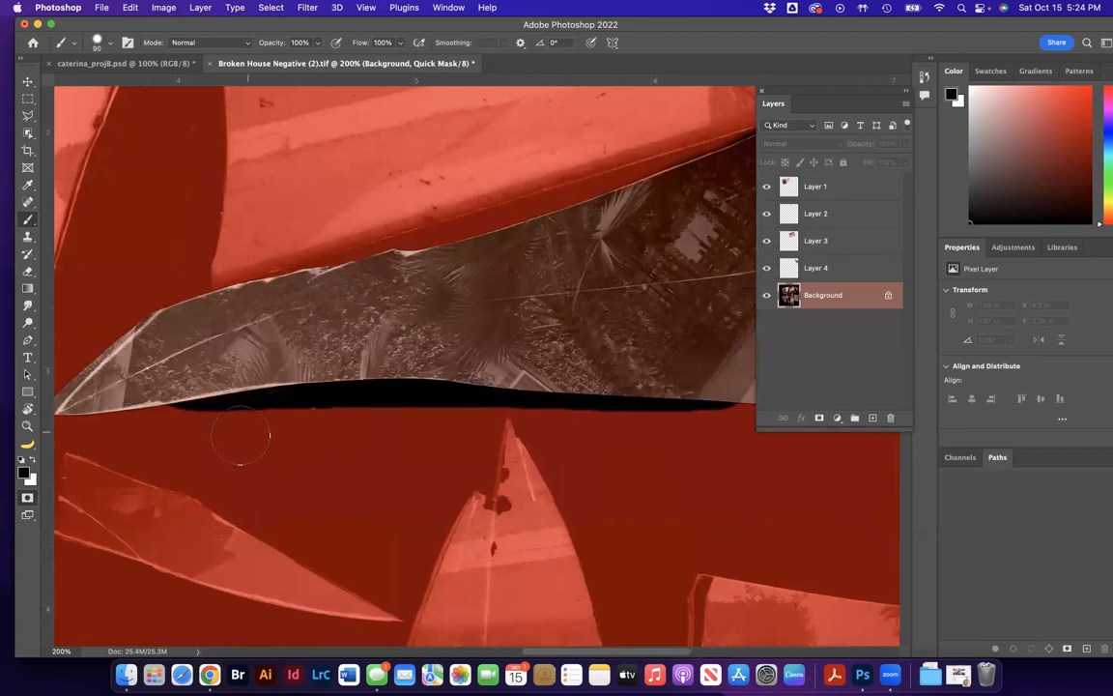
pyautogui.moveTo(200, 434); pyautogui.dragTo(345, 414)
pyautogui.hscroll(5, 290, 415)
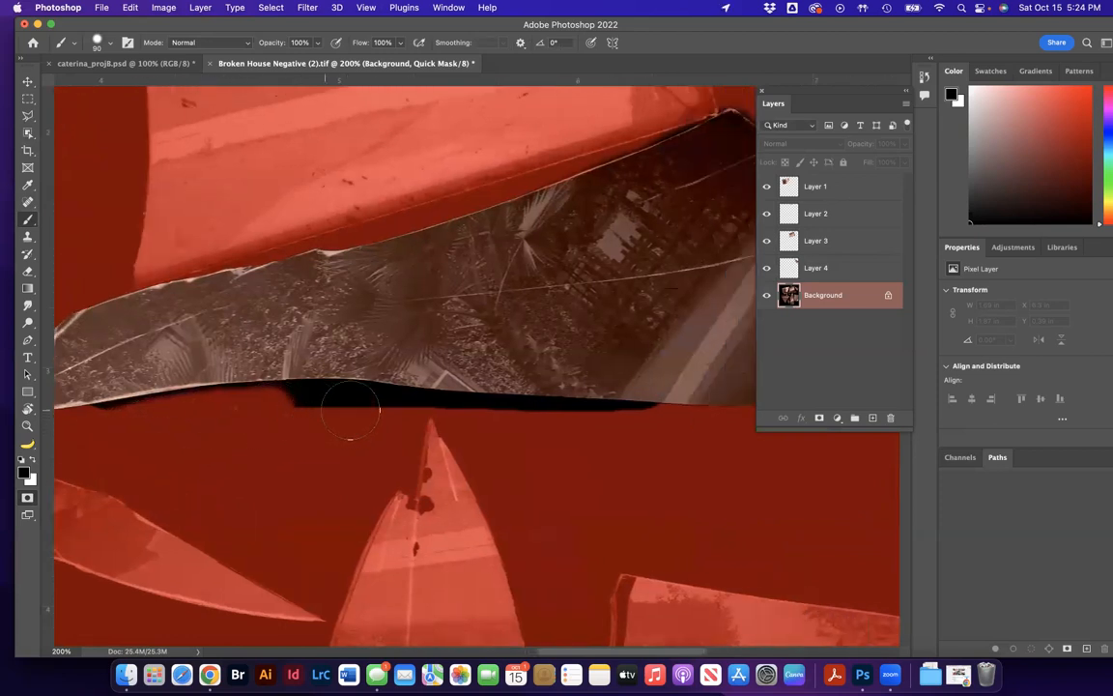
pyautogui.moveTo(245, 417); pyautogui.dragTo(595, 437)
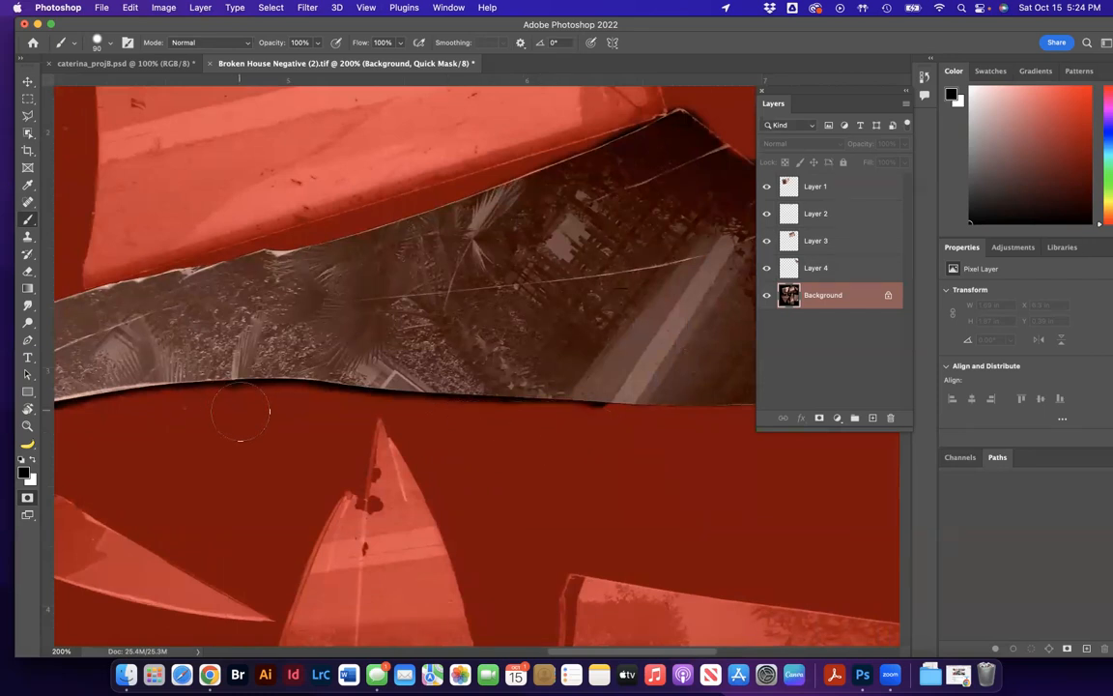
pyautogui.hscroll(-5, 162, 440)
pyautogui.moveTo(317, 418); pyautogui.dragTo(319, 421)
pyautogui.scroll(6, 393, 416)
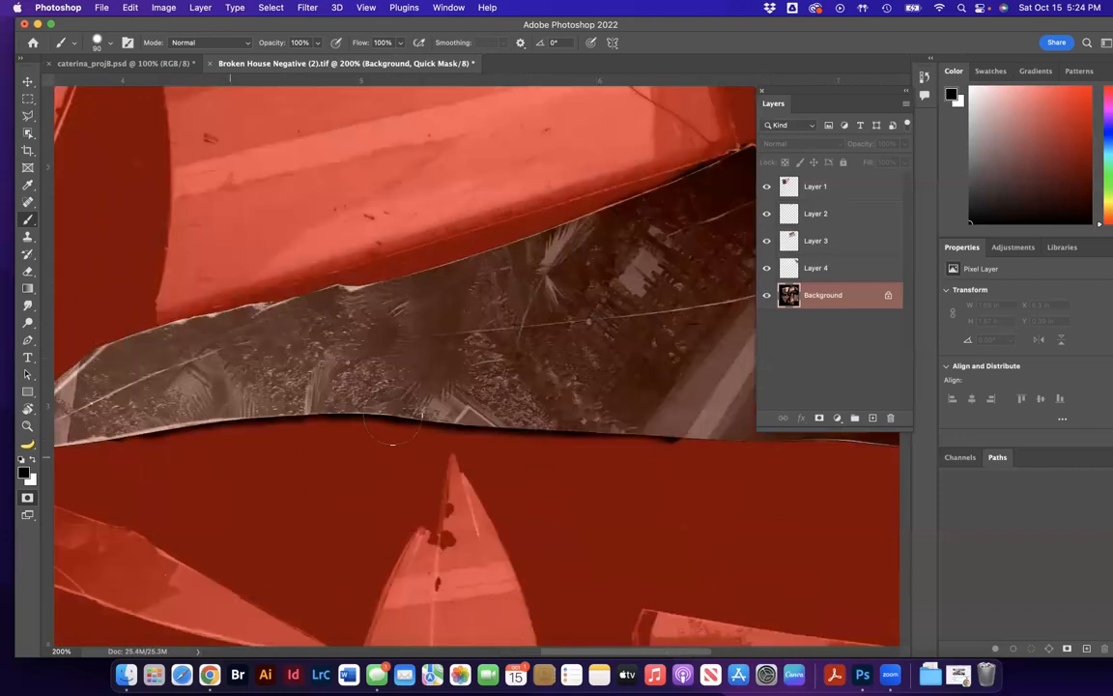
# Convert the quick mask back to a selection and copy the long dark fragment to a new layer.
pyautogui.press('q')
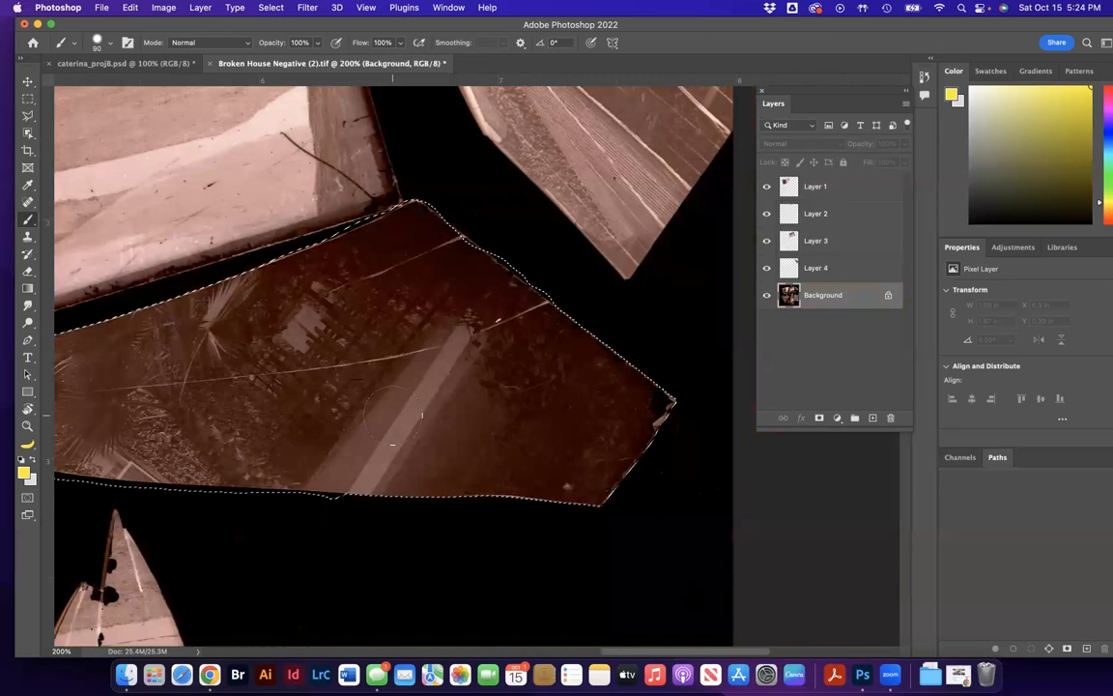
pyautogui.hscroll(-3, 636, 345)
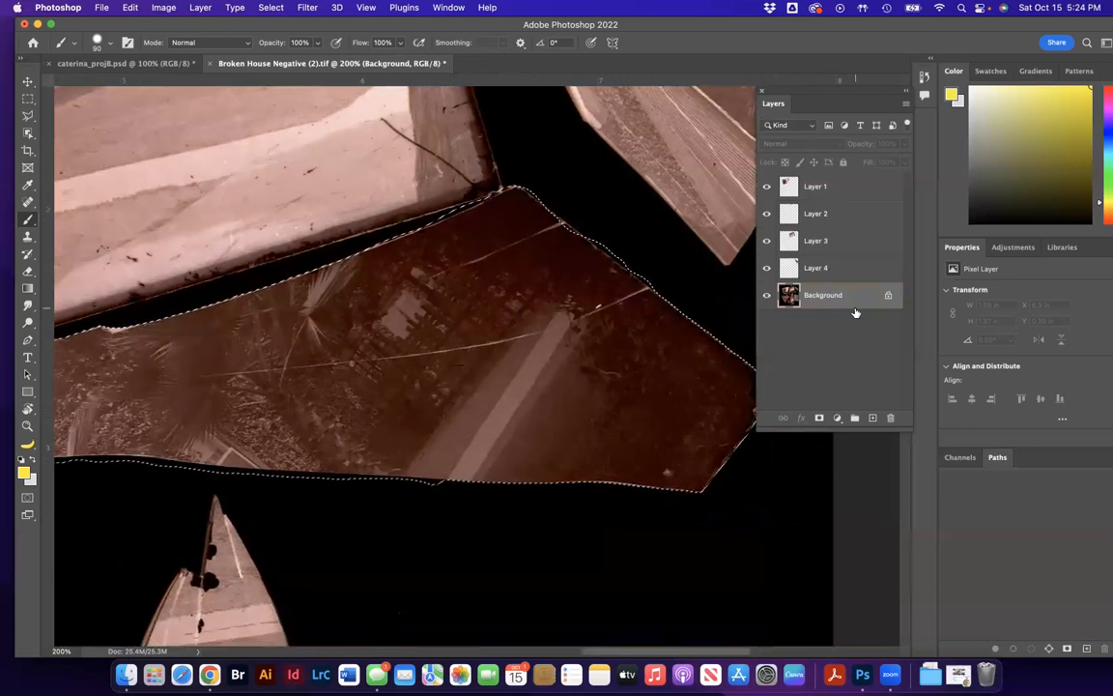
pyautogui.press('super+j')
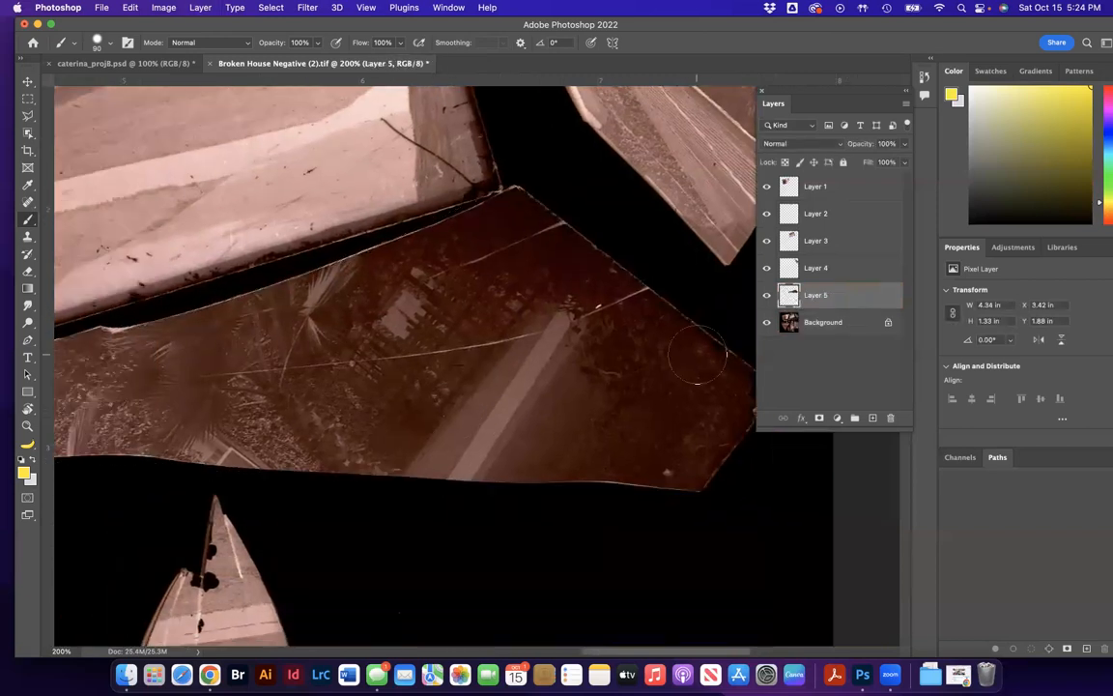
# Select the small dark pointed shard below the long dark fragment with the Object Selection tool and copy it from the Background to a new layer.
pyautogui.scroll(-5, 698, 355)
pyautogui.hscroll(-4, 698, 355)
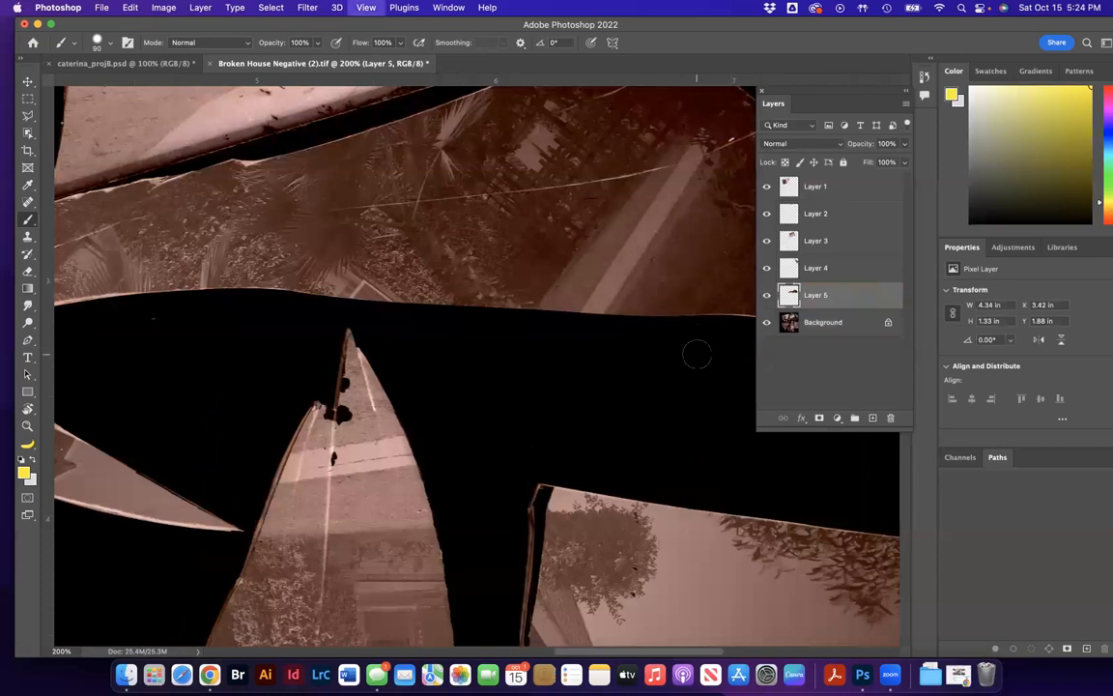
pyautogui.press('super+minus')
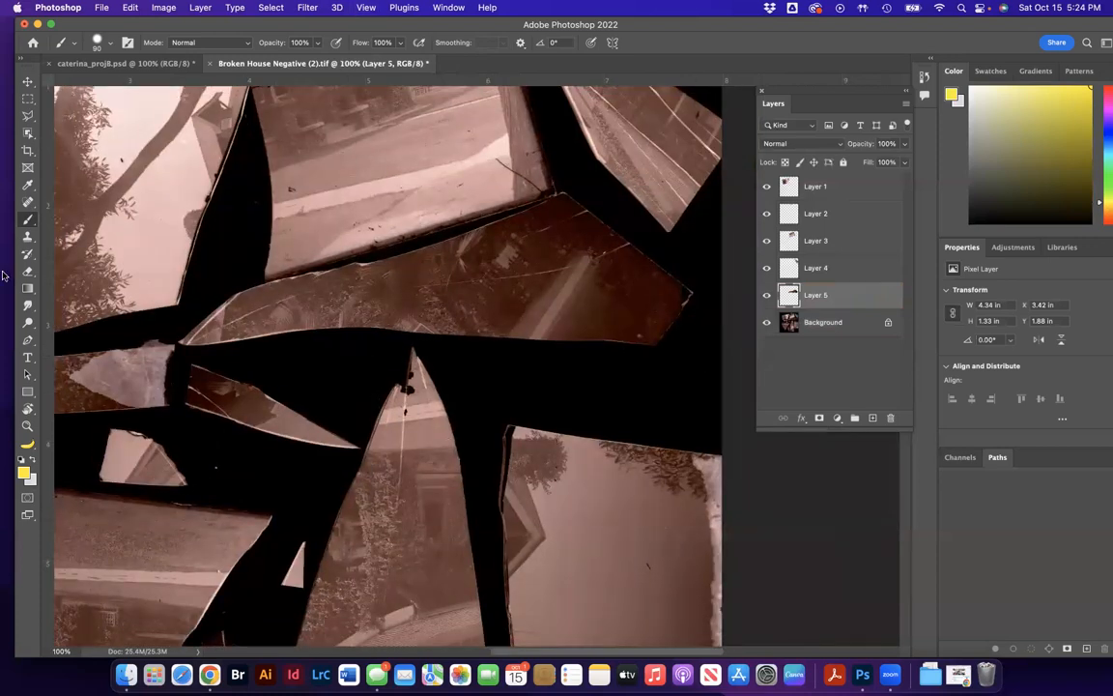
pyautogui.click(27, 136)
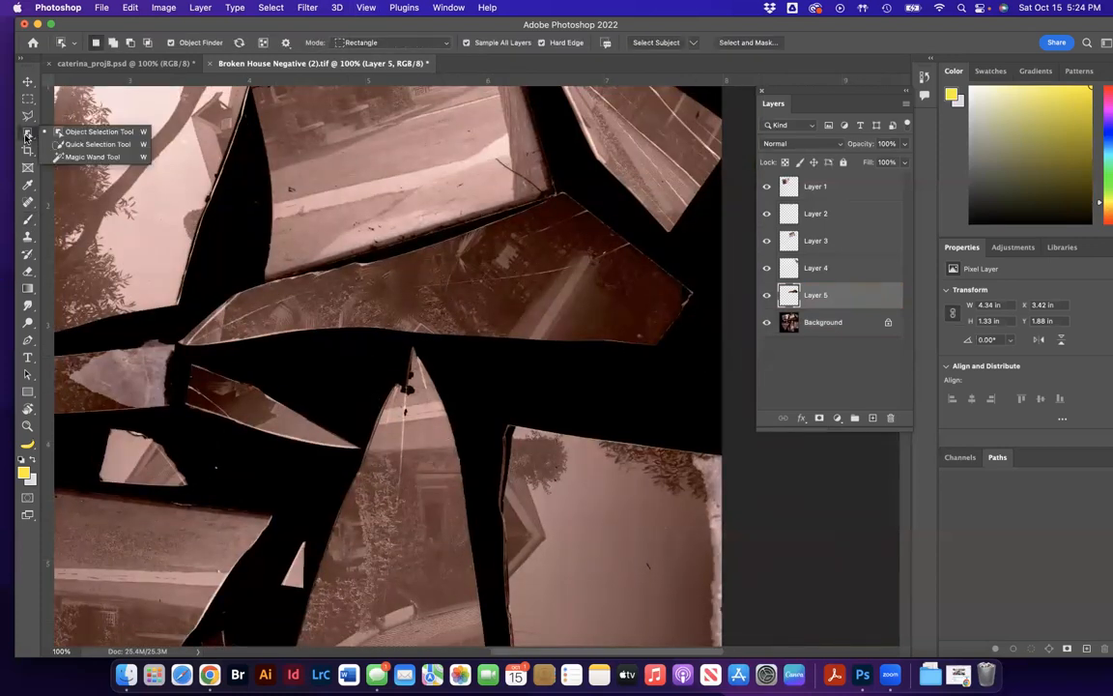
pyautogui.click(77, 129)
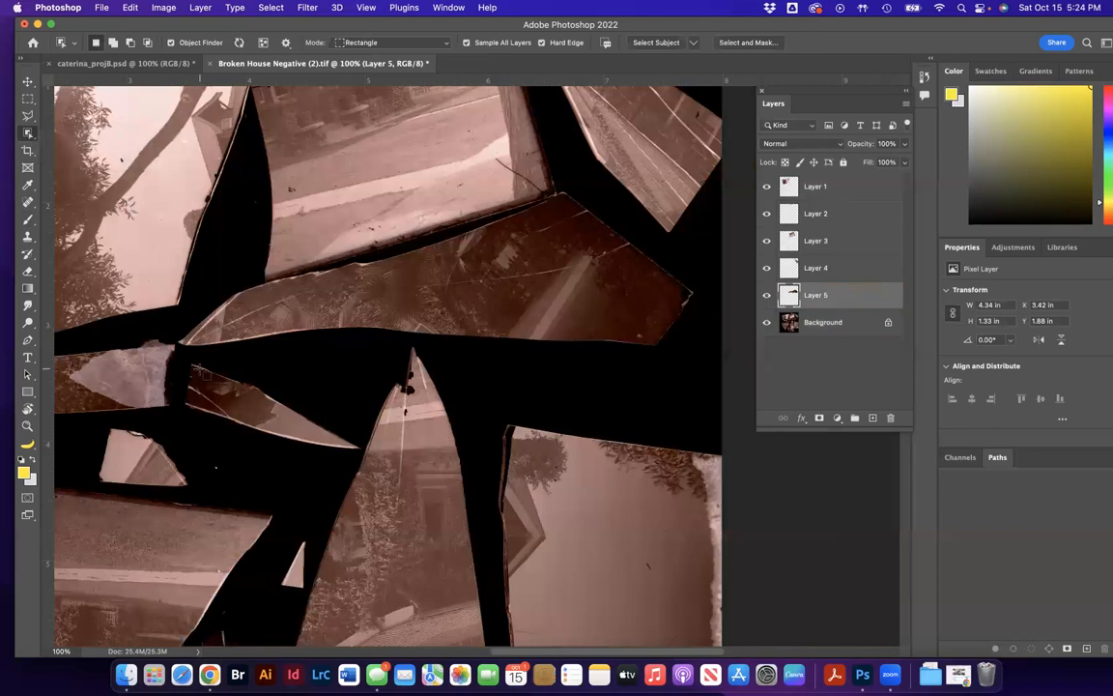
pyautogui.moveTo(181, 362); pyautogui.dragTo(343, 461)
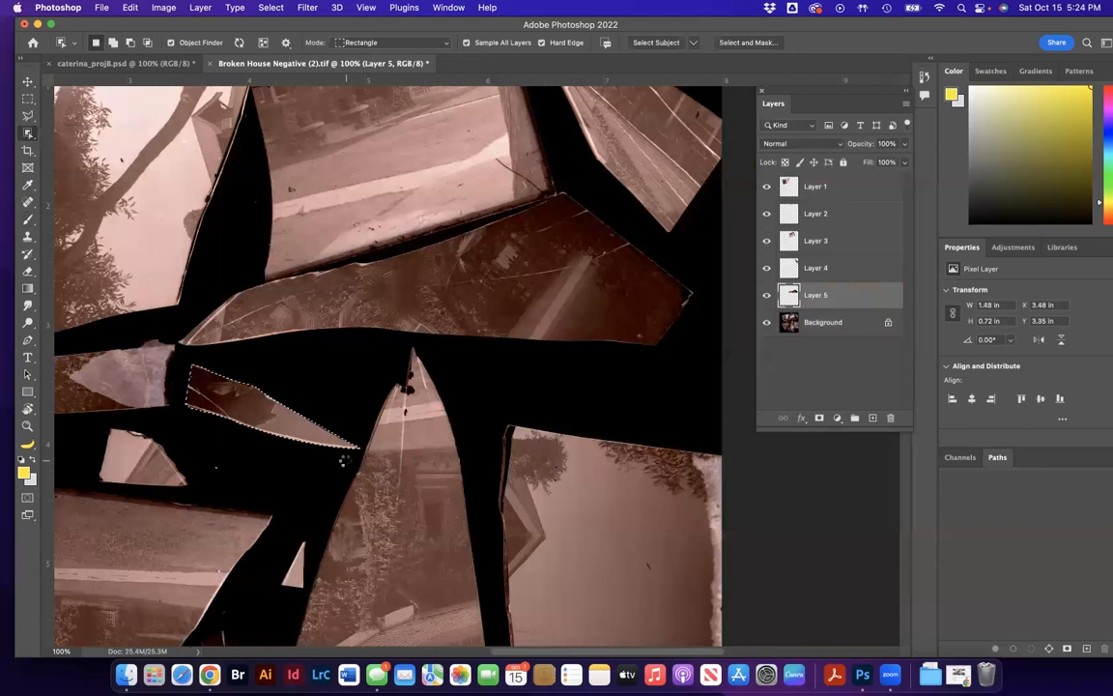
pyautogui.click(817, 324)
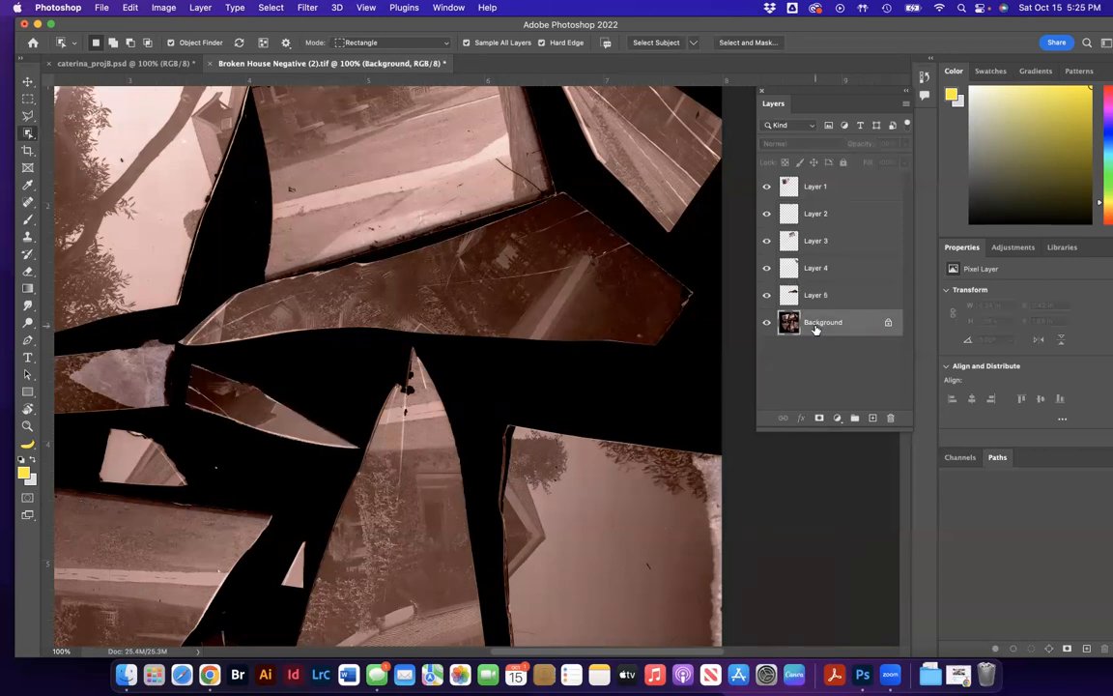
pyautogui.press('super+j')
pyautogui.press('super+z')
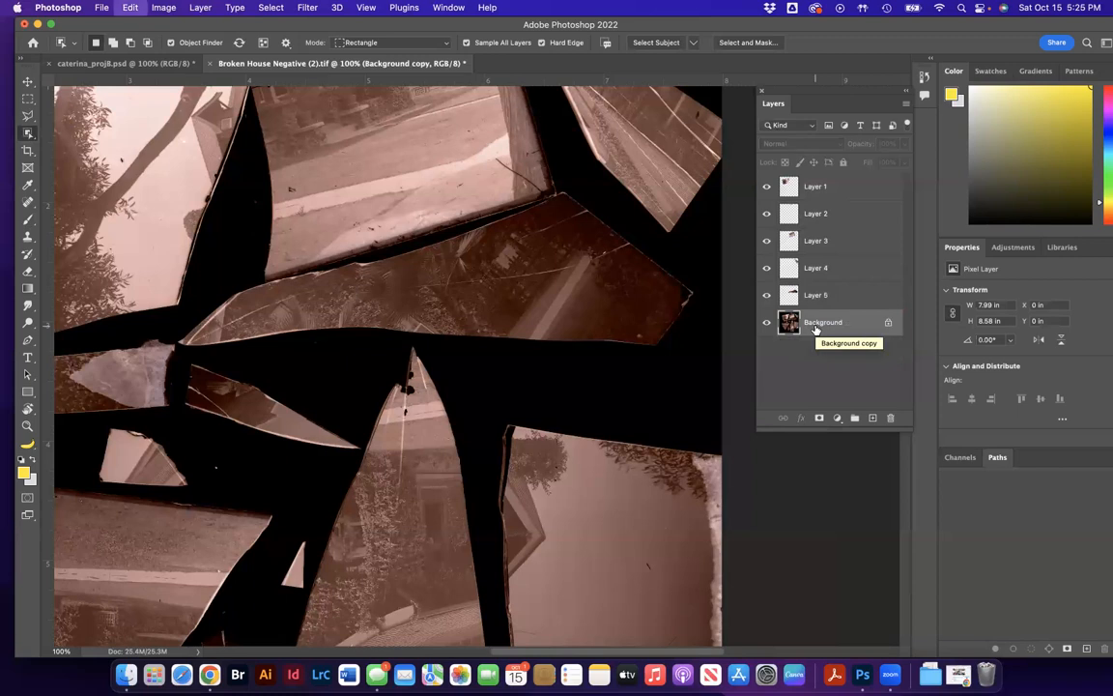
pyautogui.moveTo(175, 360); pyautogui.dragTo(361, 460)
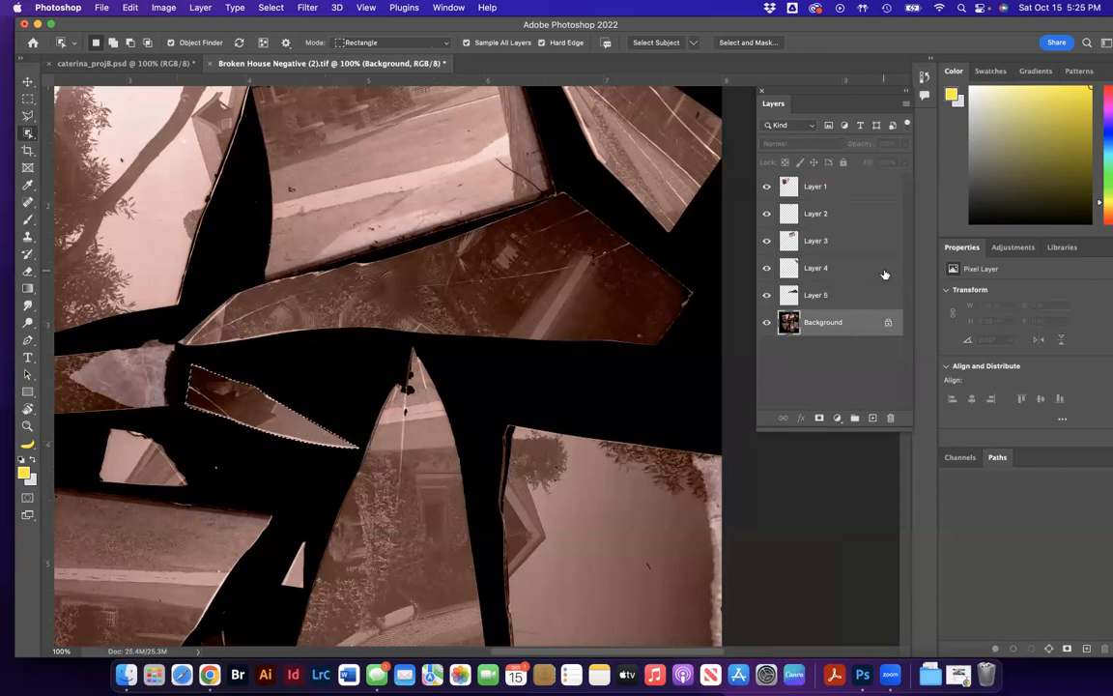
pyautogui.press('super+j')
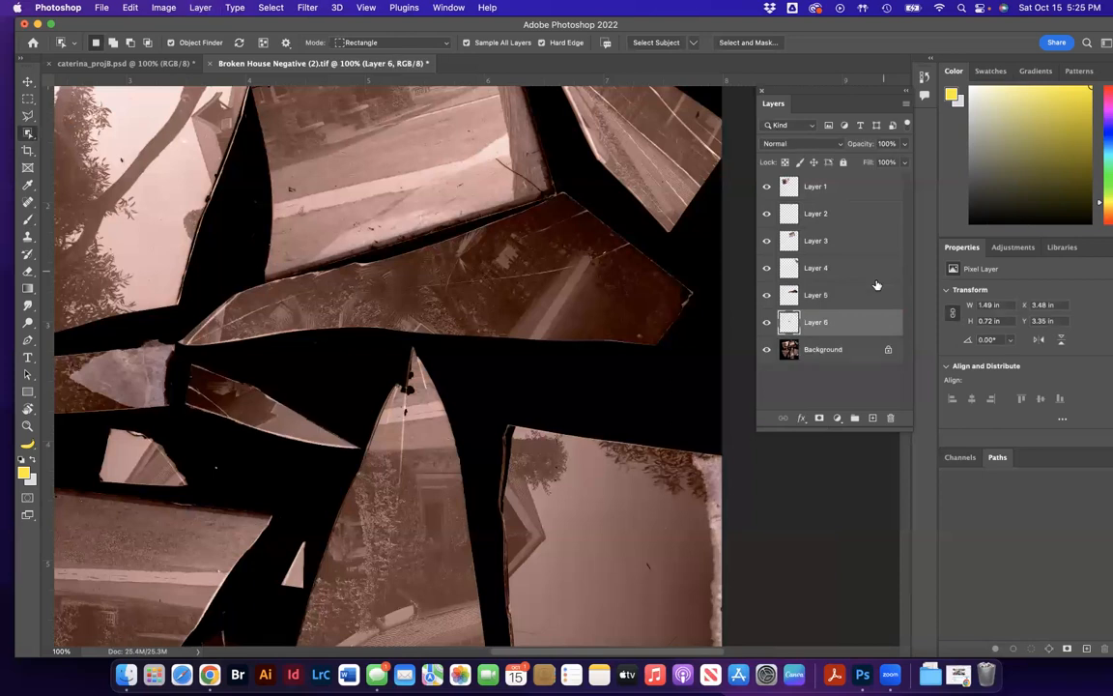
# Select the large rectangular shard at the image's right edge on the Background layer and copy it to a new layer.
pyautogui.click(825, 360)
pyautogui.scroll(-5, 584, 318)
pyautogui.moveTo(520, 202); pyautogui.dragTo(751, 578)
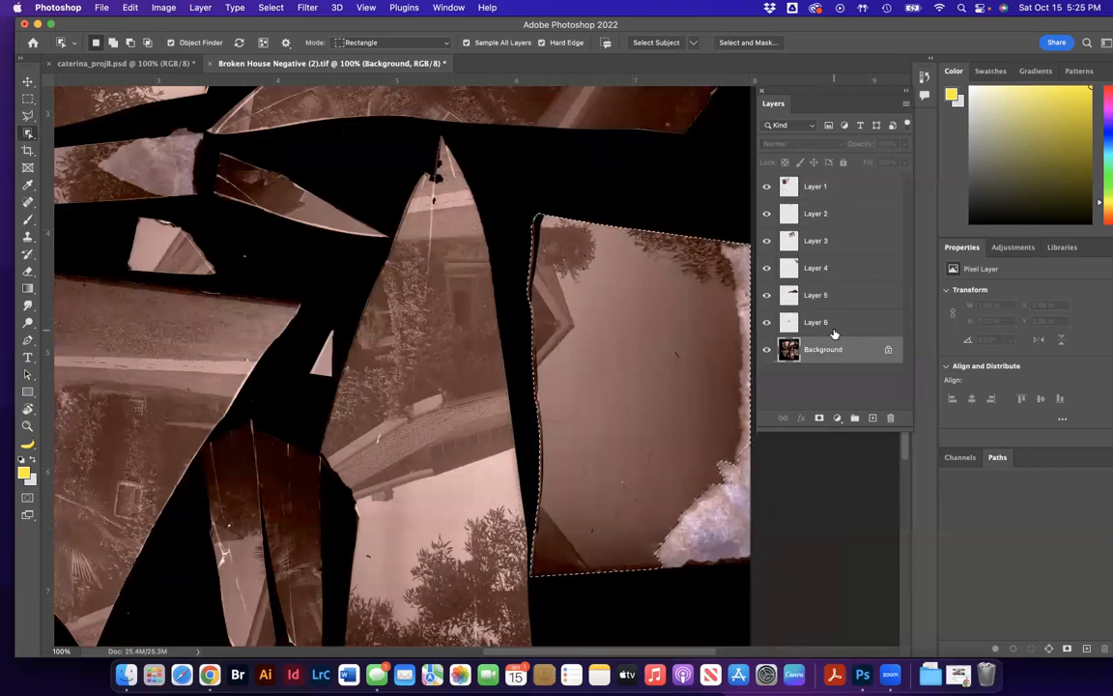
pyautogui.press('super+j')
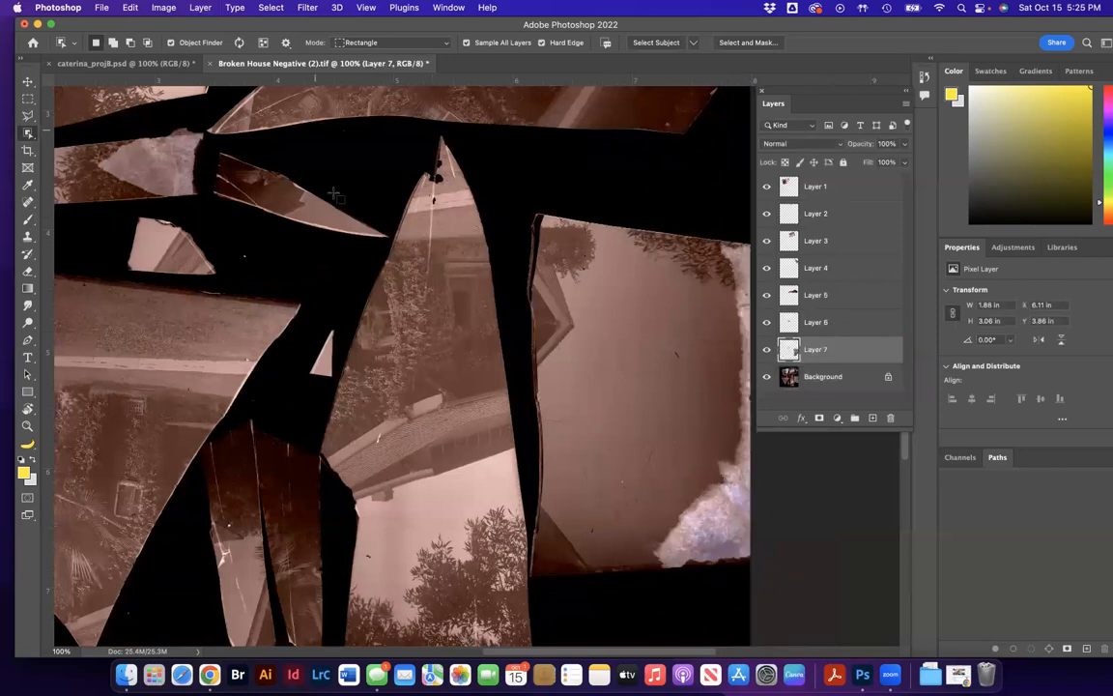
# Select the tiny triangular sliver beside the tall pointed shard and copy it from the Background to a new layer.
pyautogui.moveTo(290, 330); pyautogui.dragTo(344, 375)
pyautogui.click(789, 377)
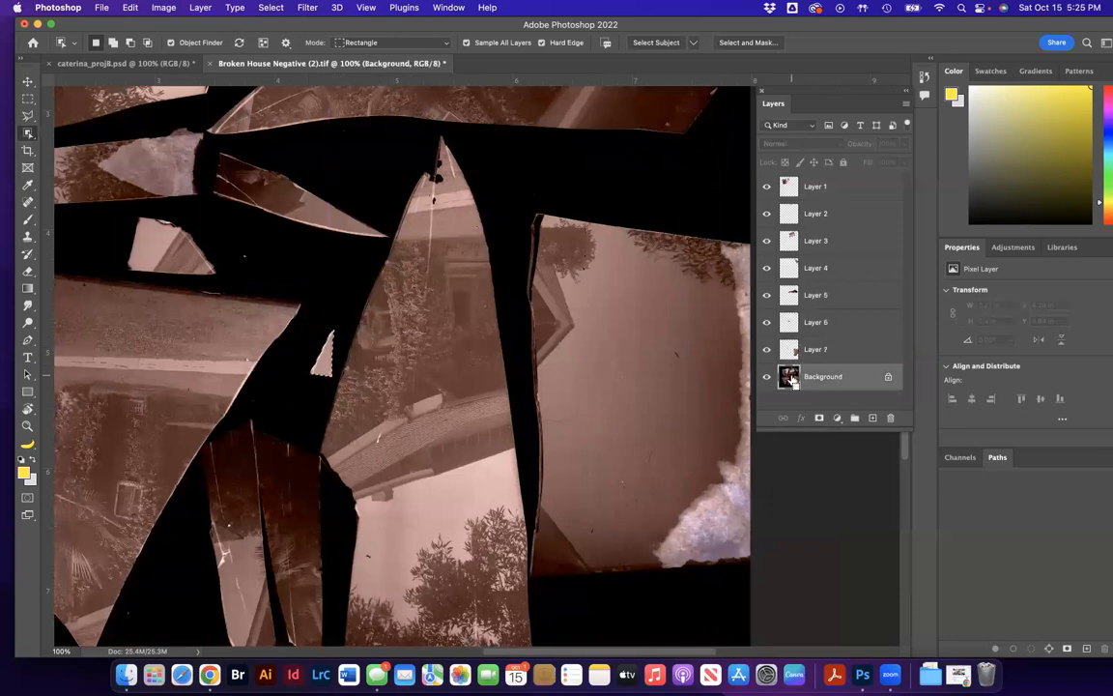
pyautogui.press('super+j')
# Select the whole tall pointed shard, from its tip to its torn lower edge, on the Background and copy it to a new layer.
pyautogui.click(843, 399)
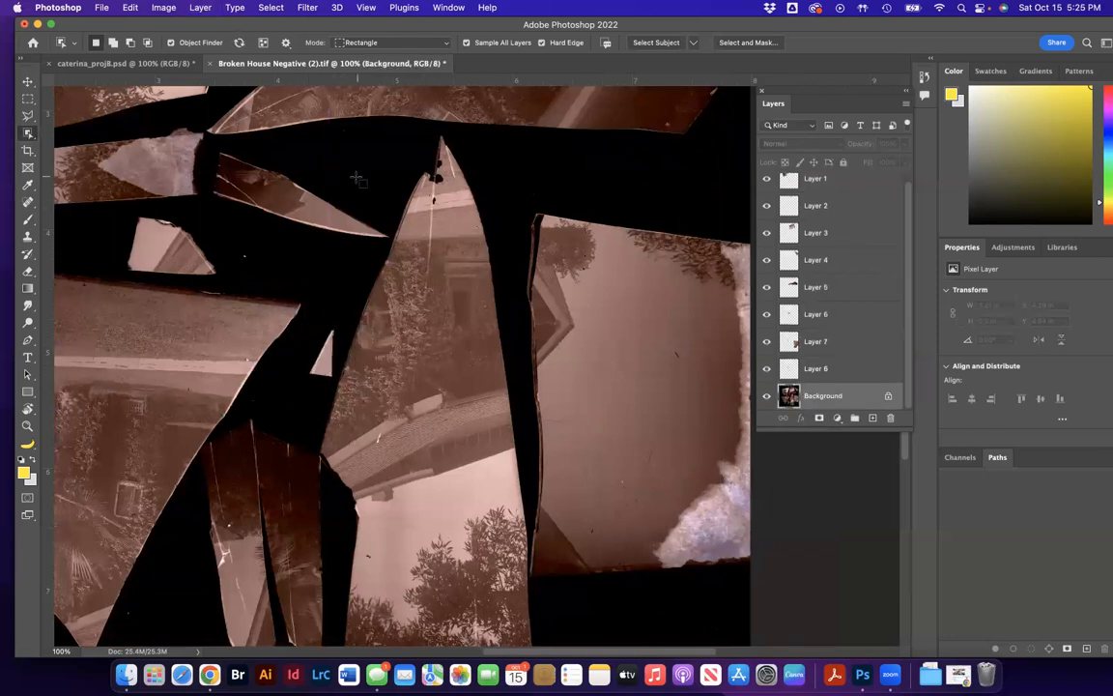
pyautogui.moveTo(325, 157); pyautogui.dragTo(538, 574)
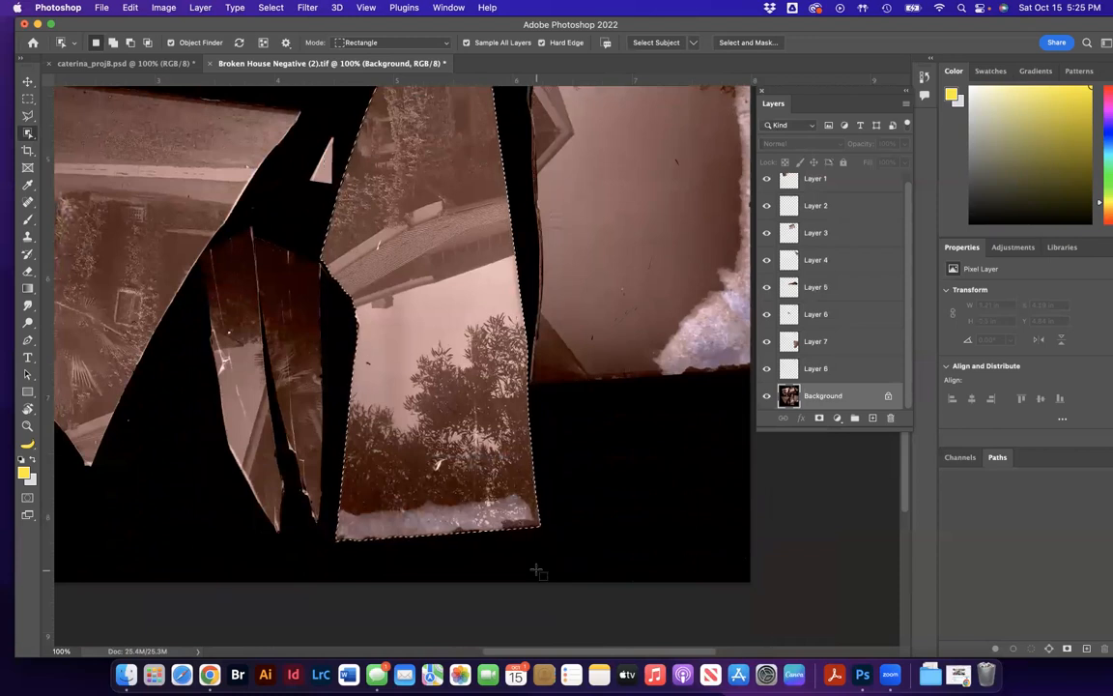
pyautogui.scroll(5, 536, 572)
pyautogui.scroll(-5, 537, 572)
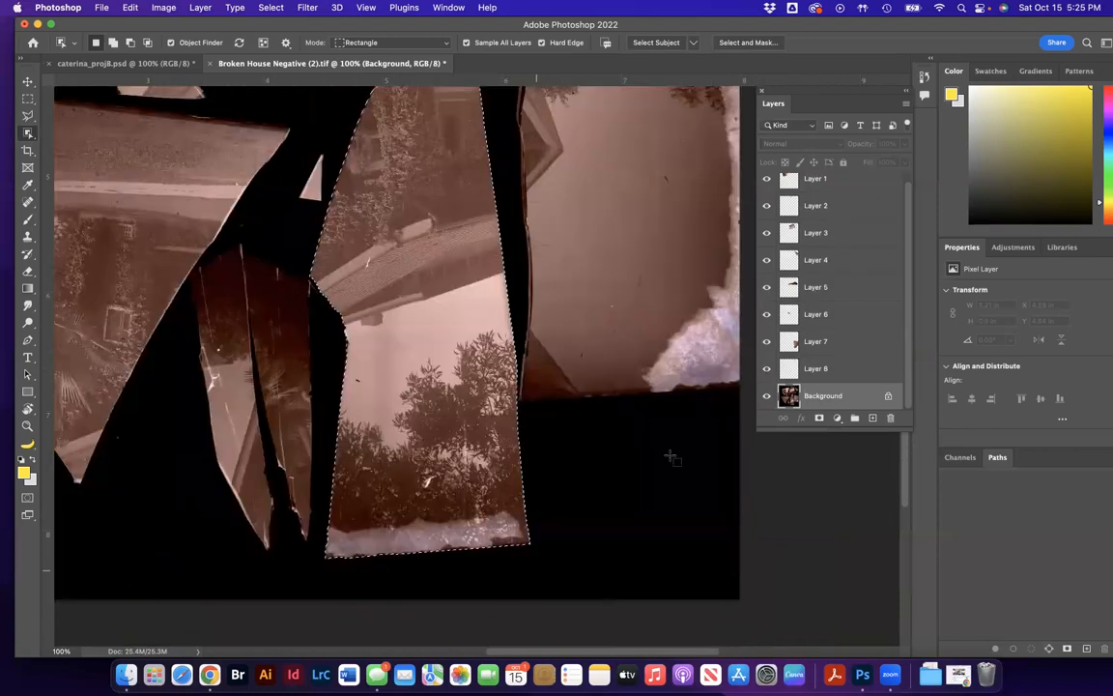
pyautogui.hotkey('ctrl', 'j')
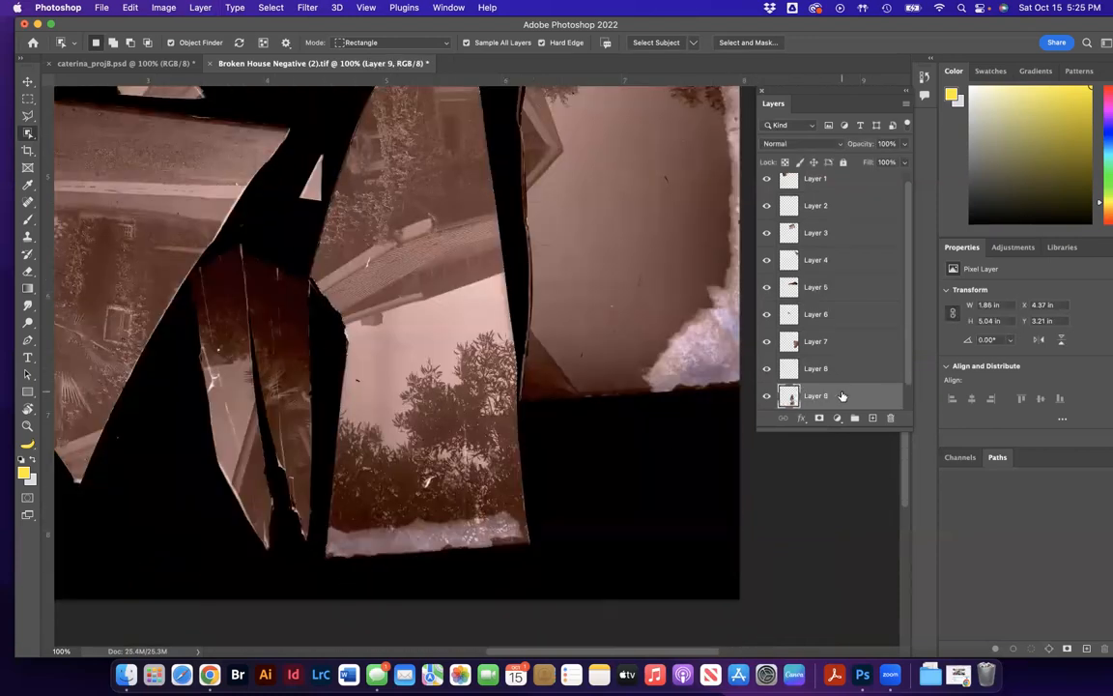
# Select the right one of the two narrow dark shards near the image's lower edge on the Background and copy it to a new layer.
pyautogui.scroll(-1, 841, 395)
pyautogui.click(833, 395)
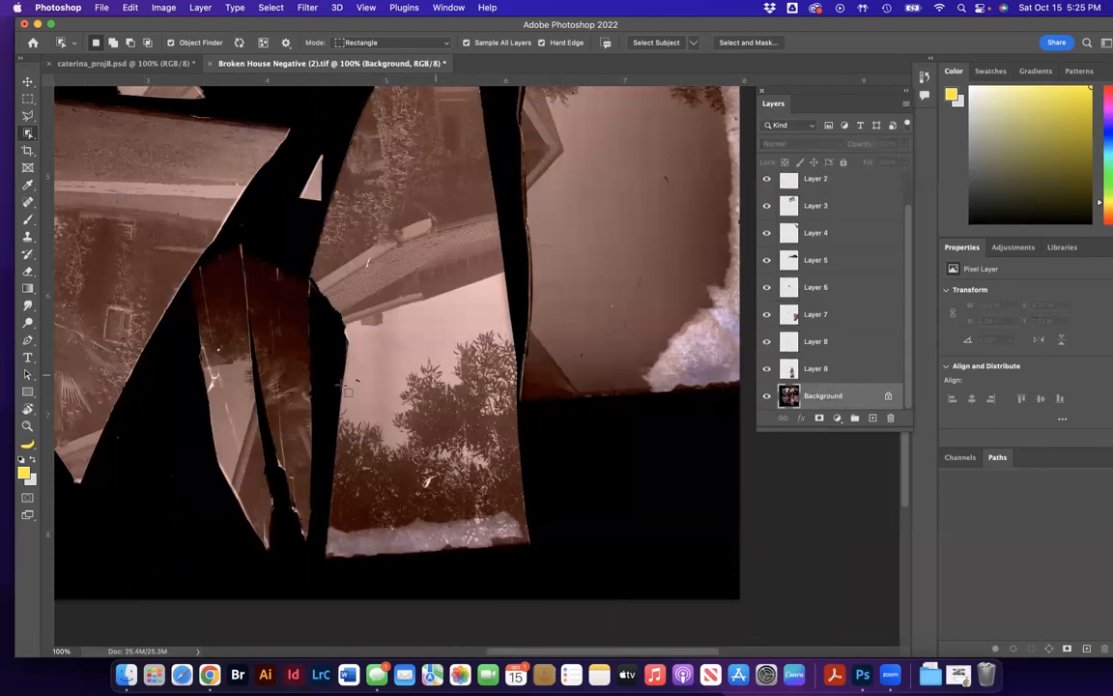
pyautogui.moveTo(242, 247); pyautogui.dragTo(324, 554)
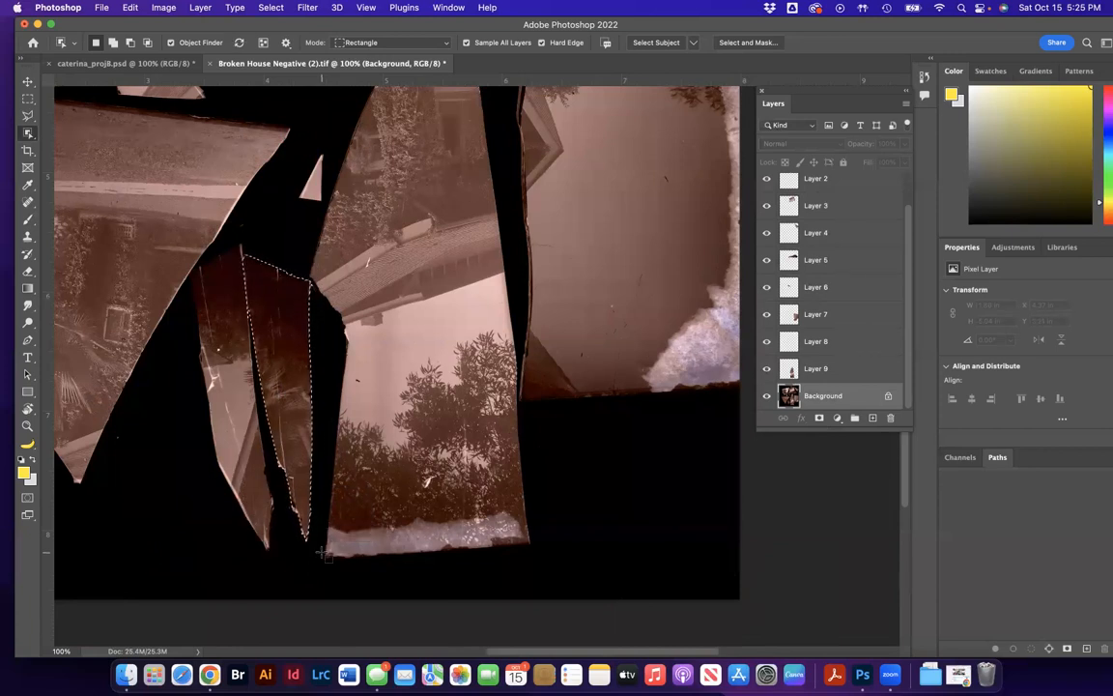
pyautogui.press('super+j')
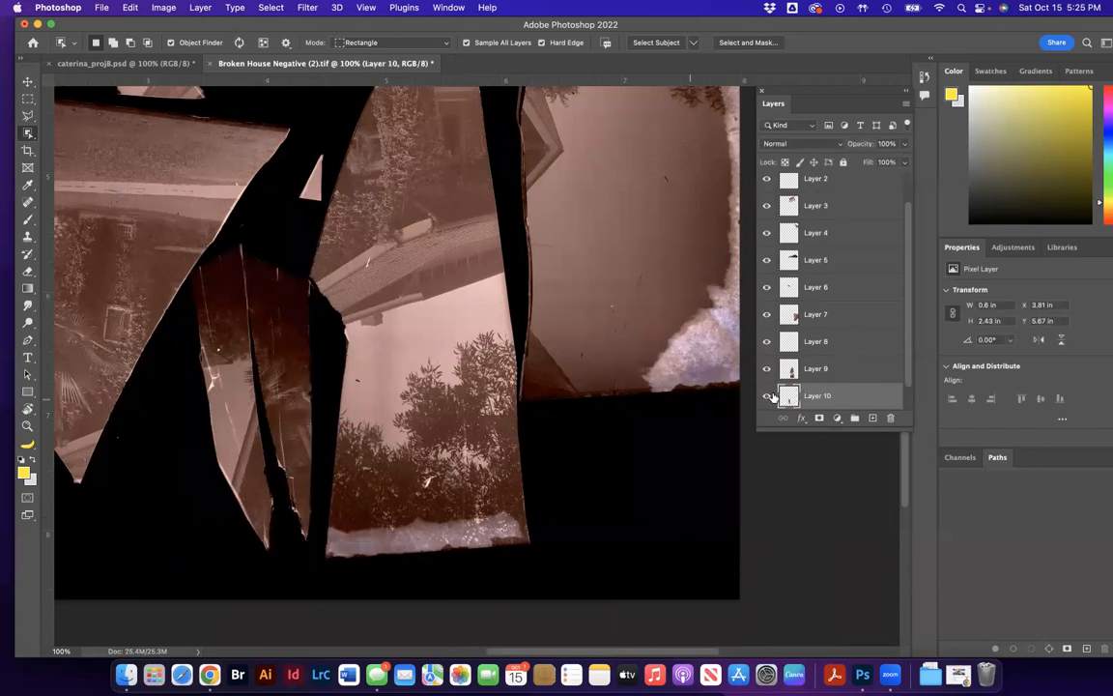
# Select the left one of the two narrow dark shards on the Background and copy it to a new layer.
pyautogui.scroll(-1, 803, 386)
pyautogui.click(822, 395)
pyautogui.moveTo(185, 257); pyautogui.dragTo(275, 560)
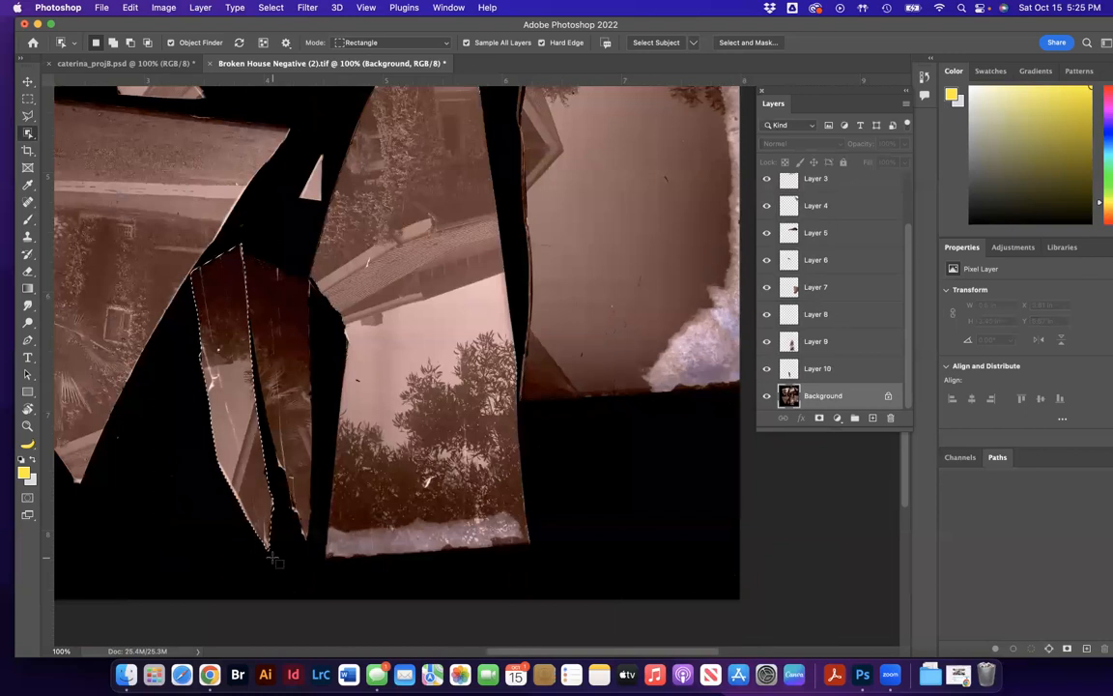
pyautogui.press('super+j')
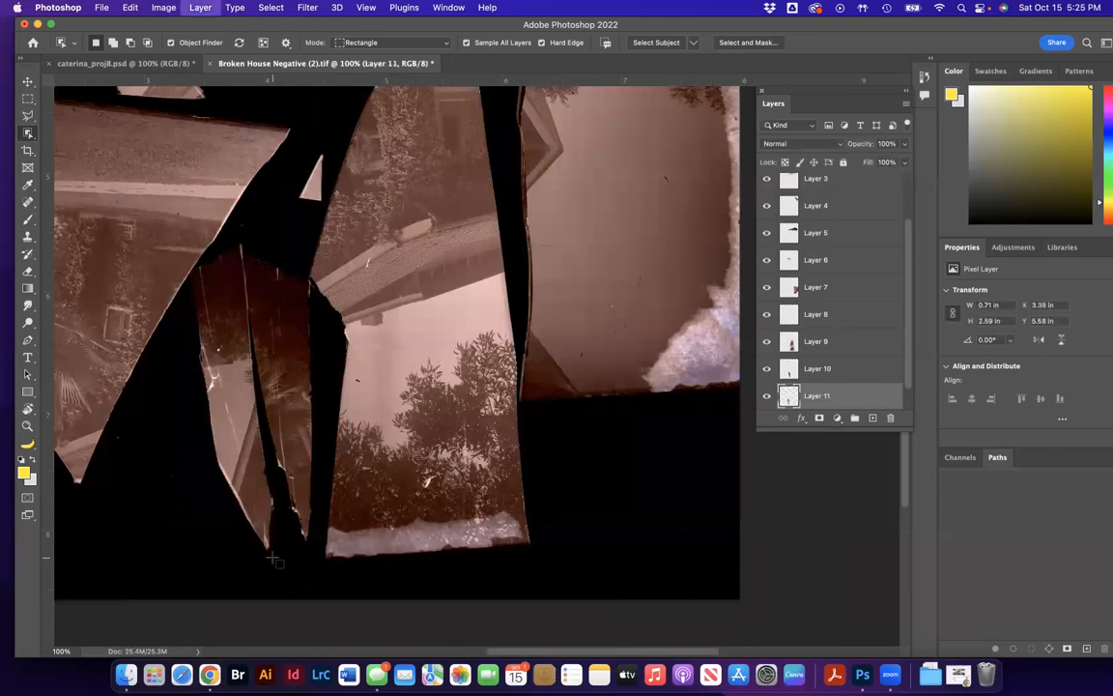
# Select the large triangular shard in the image's lower left and copy it from the Background to a new layer.
pyautogui.hscroll(-10, 147, 251)
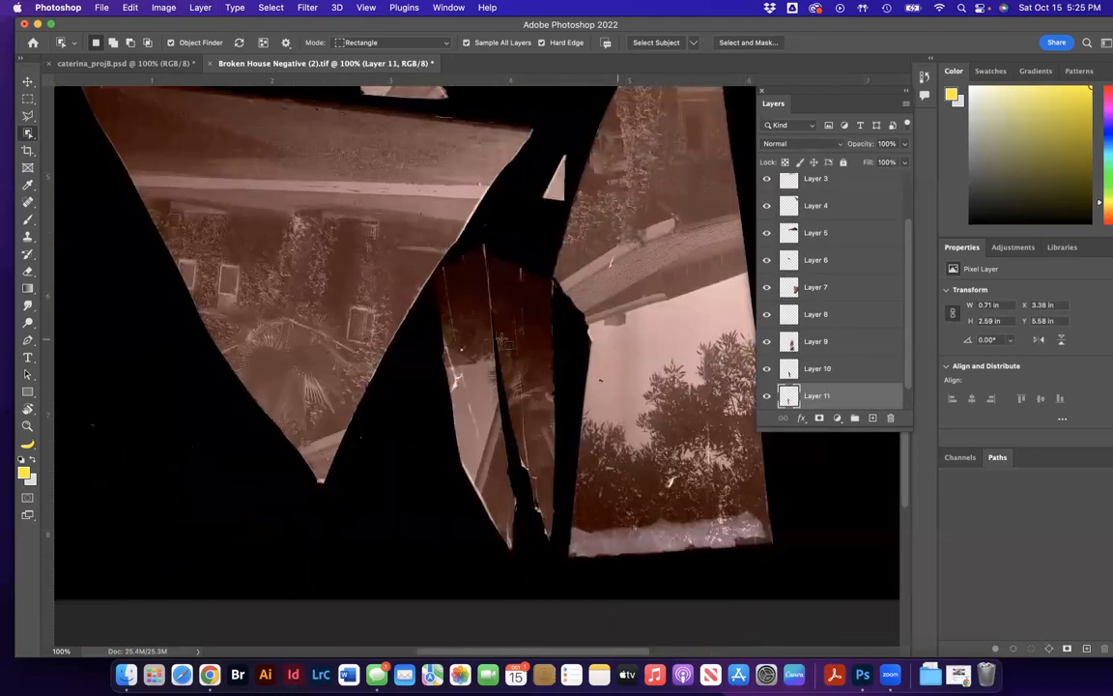
pyautogui.moveTo(148, 251); pyautogui.dragTo(610, 558)
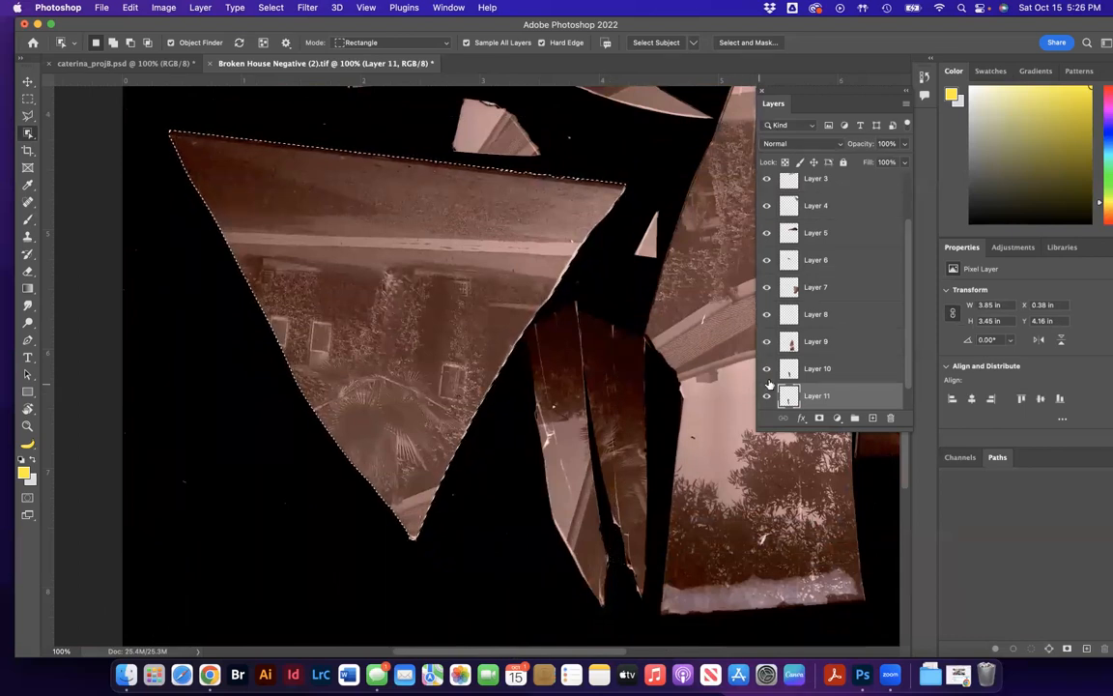
pyautogui.scroll(-1, 841, 367)
pyautogui.click(833, 396)
pyautogui.press('super+j')
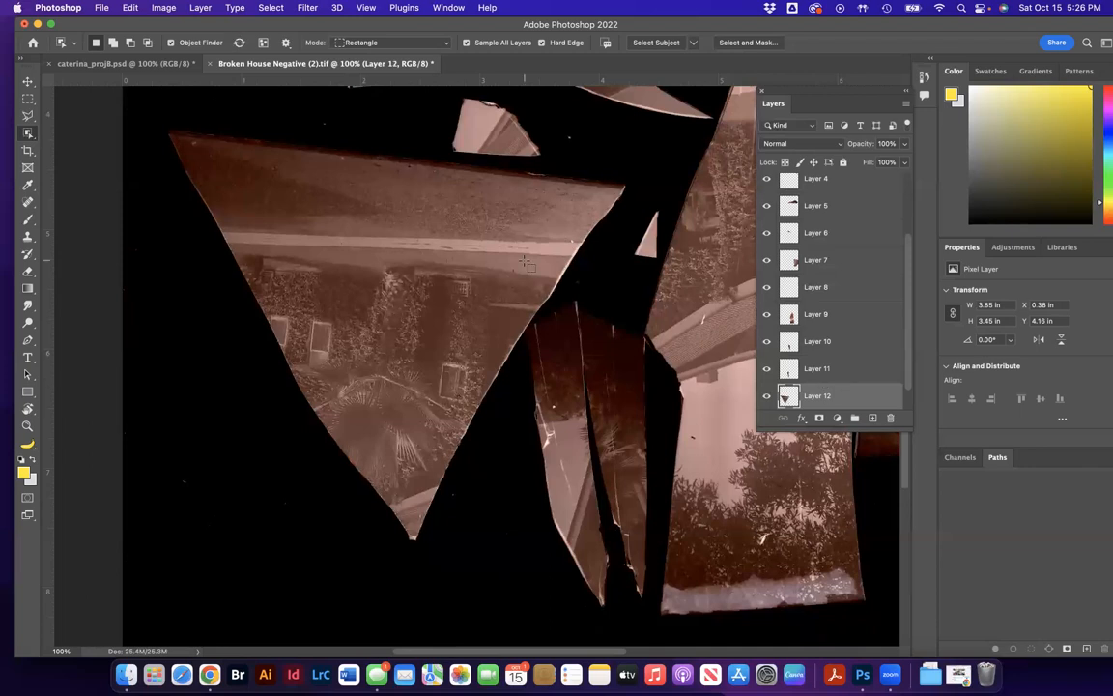
# Select the small four-sided piece just above the large triangular shard and copy it from the Background to a new layer.
pyautogui.scroll(5, 473, 236)
pyautogui.moveTo(442, 206); pyautogui.dragTo(530, 263)
pyautogui.scroll(-1, 869, 370)
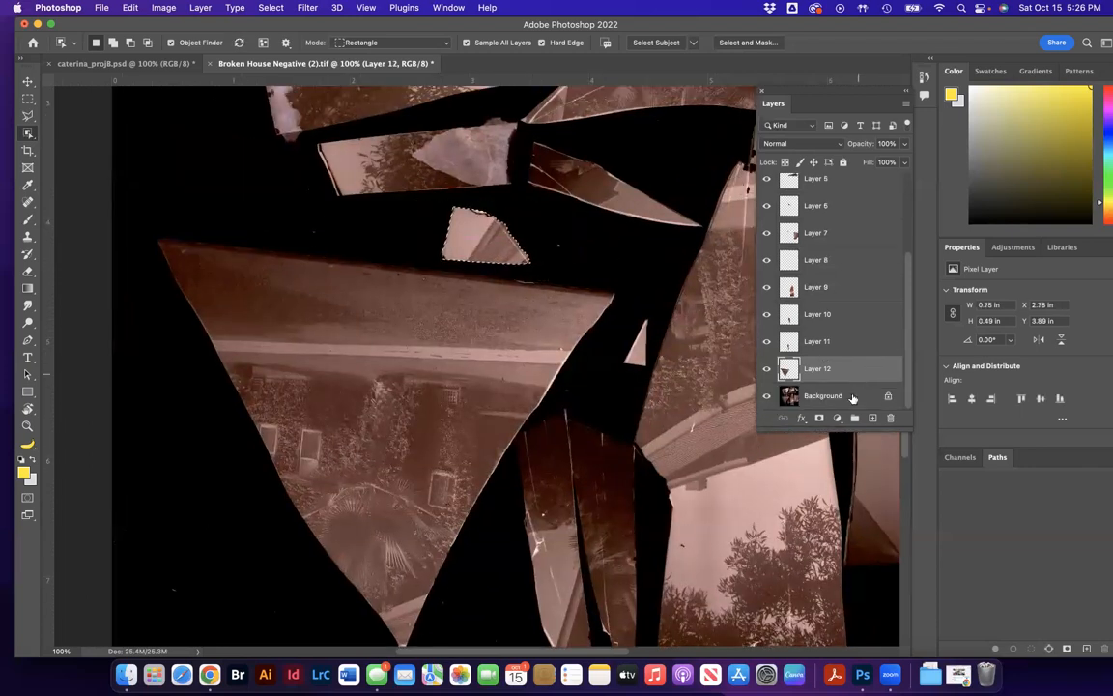
pyautogui.click(853, 397)
pyautogui.press('super+j')
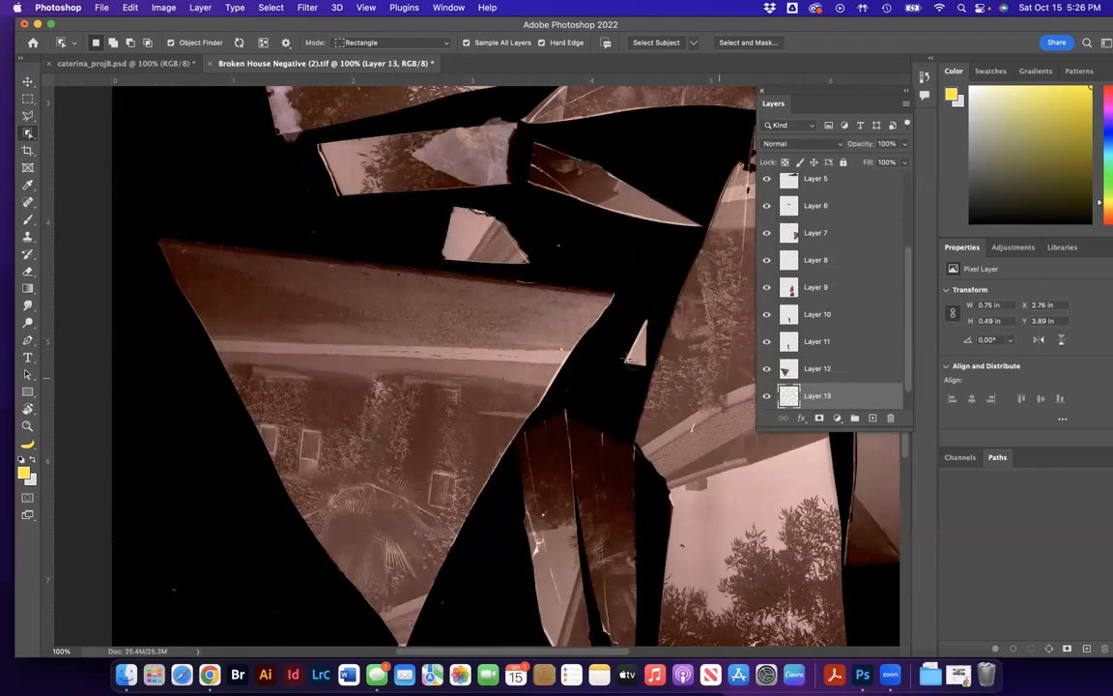
# Select the narrow strip-shaped shard with the torn patch above the small four-sided piece and copy it to a new layer.
pyautogui.scroll(2, 567, 324)
pyautogui.moveTo(320, 181); pyautogui.dragTo(528, 244)
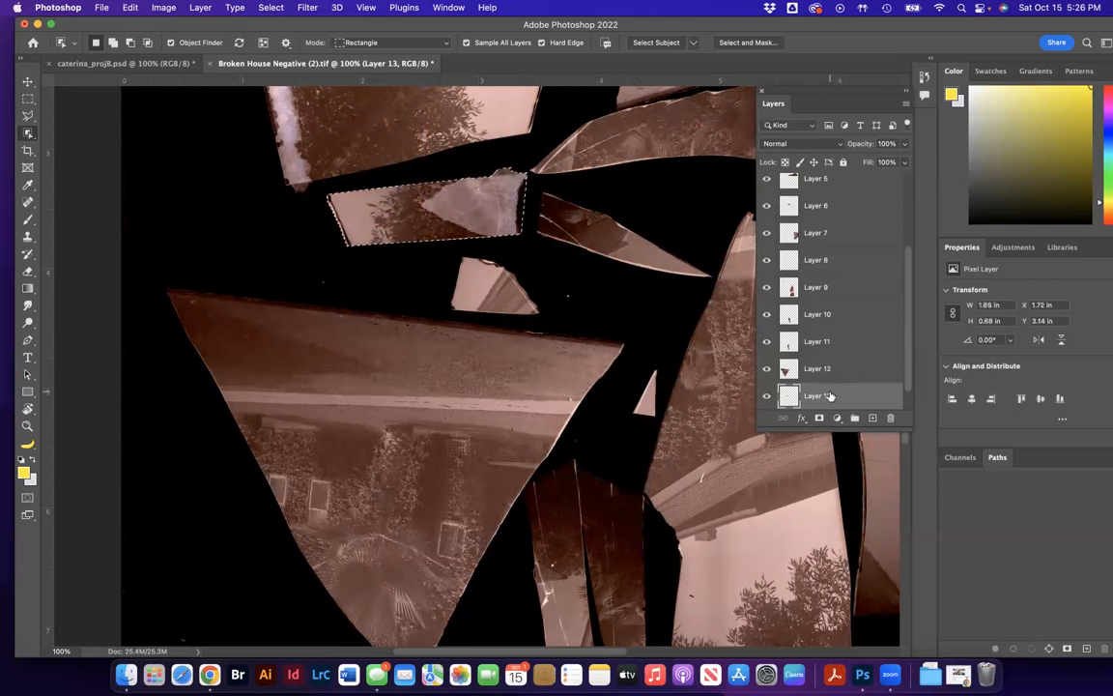
pyautogui.press('super+j')
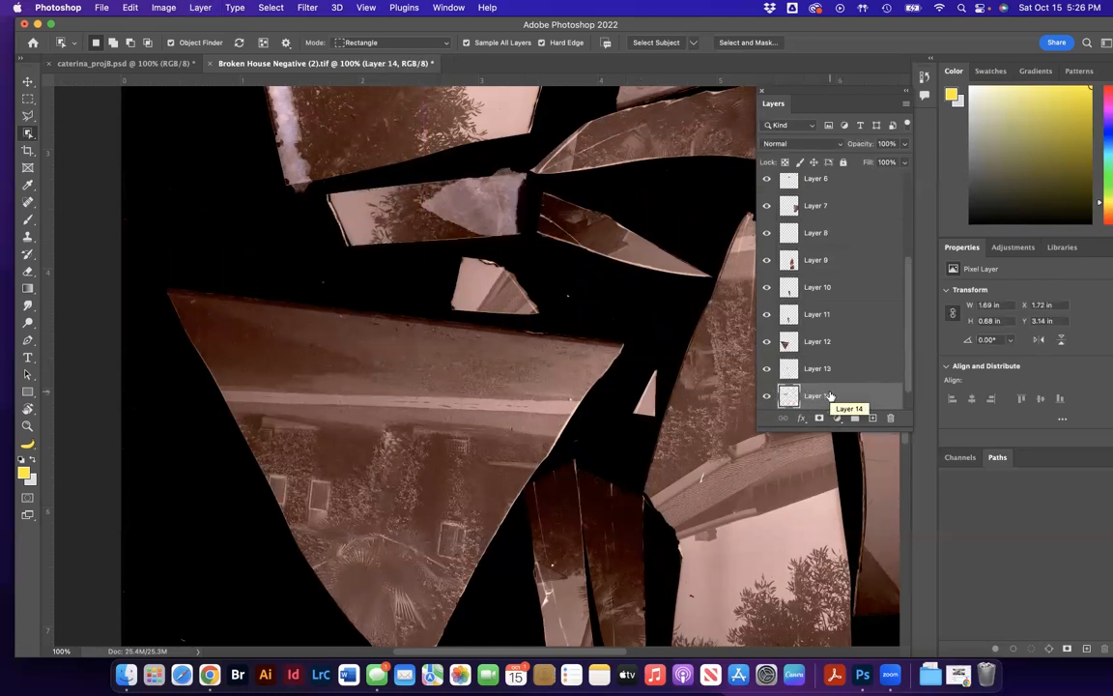
# Hide and show the Background layer repeatedly to check the cut-out shards up close and across the whole image.
pyautogui.scroll(-1, 830, 396)
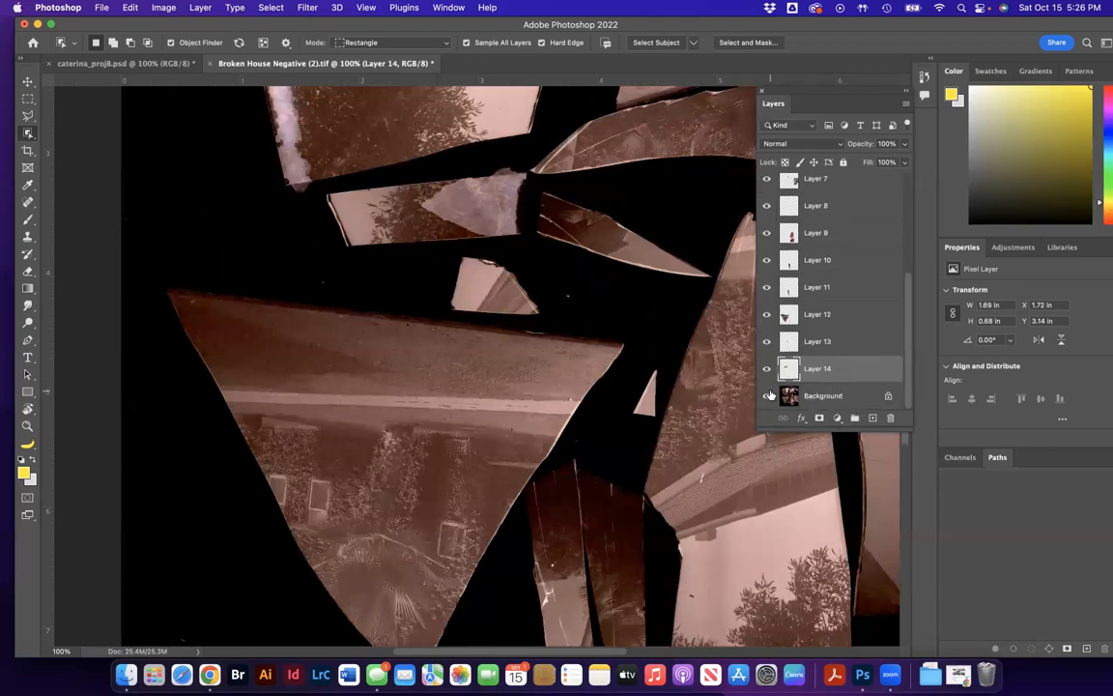
pyautogui.click(768, 395)
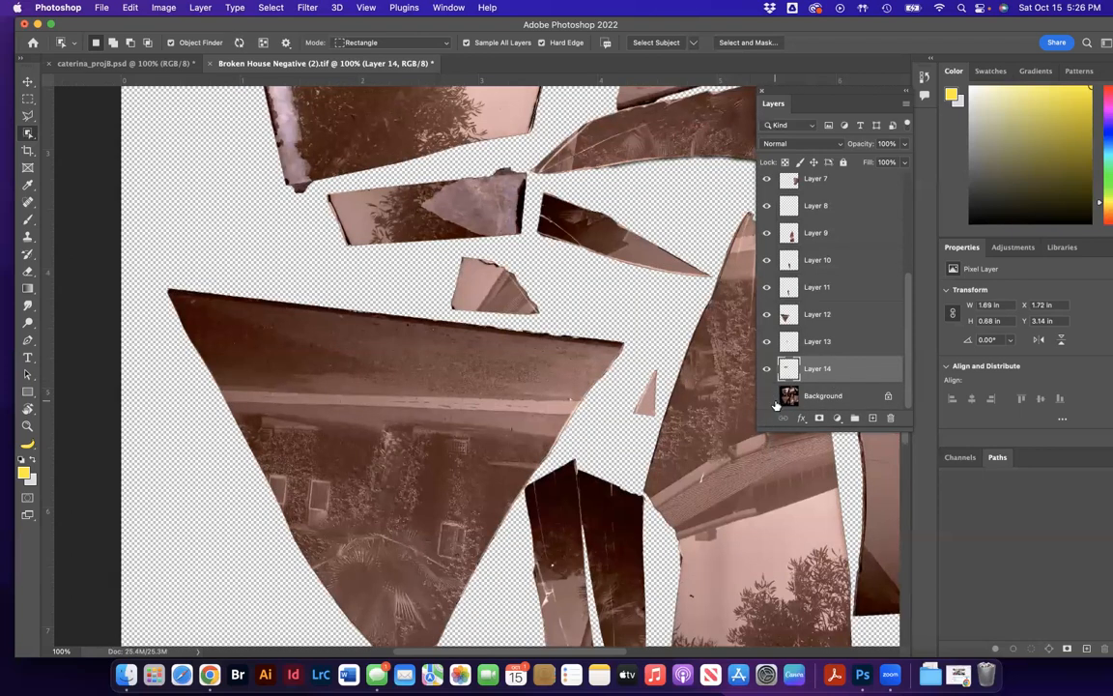
pyautogui.click(767, 396)
pyautogui.click(768, 396)
pyautogui.click(767, 396)
pyautogui.press('super+minus')
pyautogui.press('super+minus')
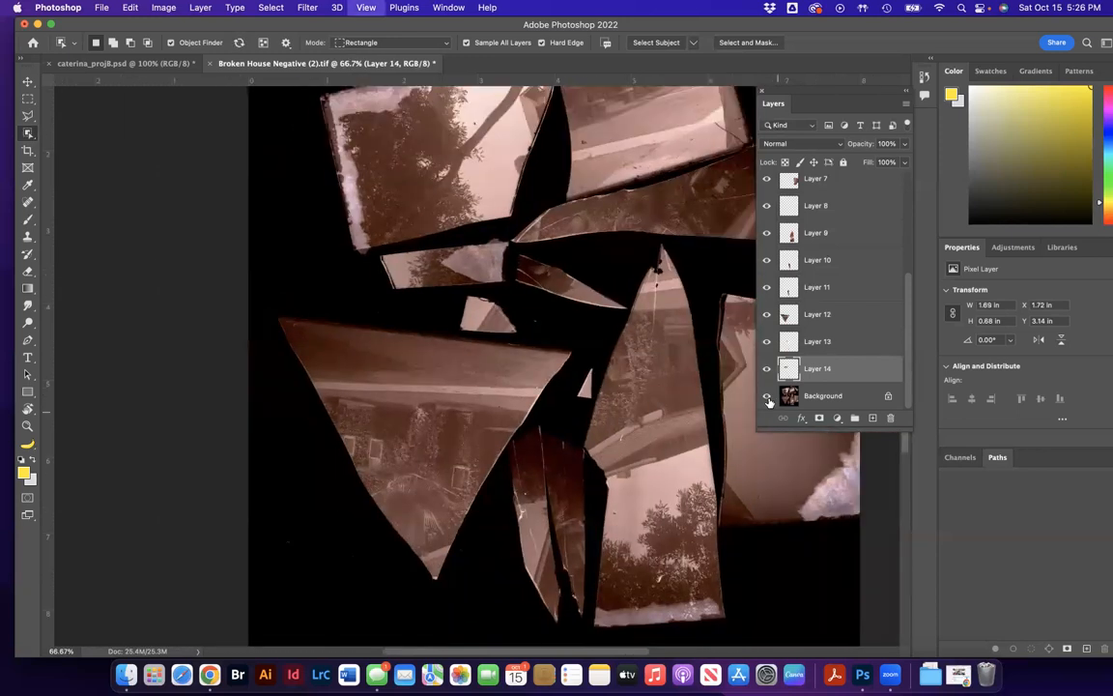
pyautogui.hscroll(-2, 600, 359)
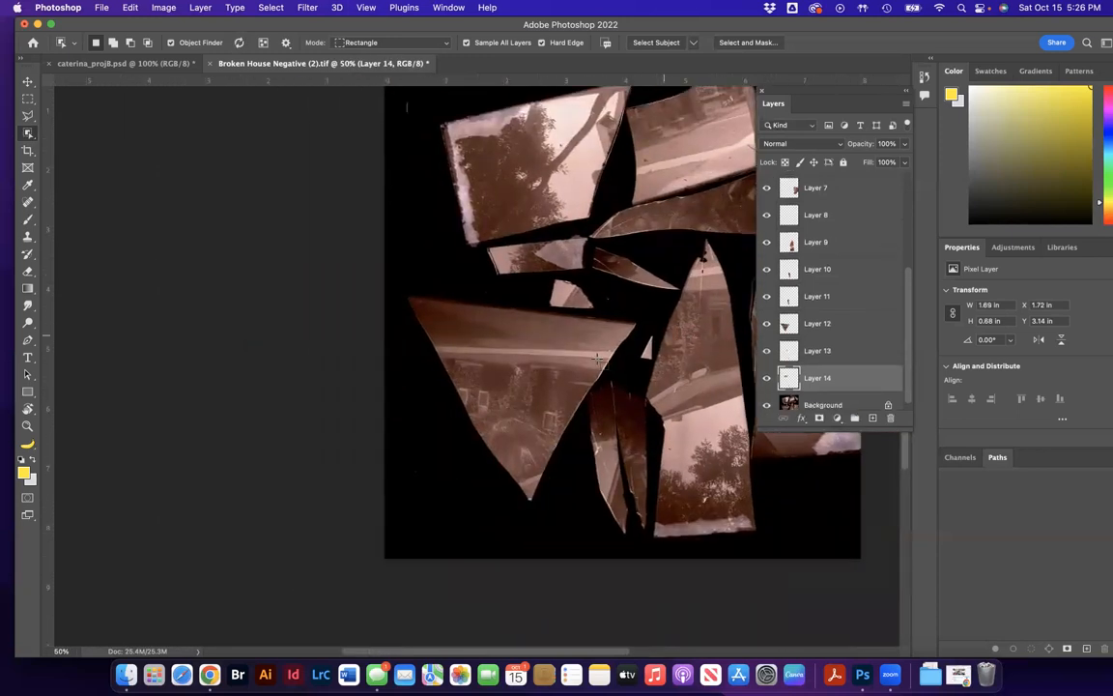
pyautogui.hscroll(5, 600, 359)
pyautogui.scroll(-2, 599, 360)
pyautogui.scroll(2, 599, 360)
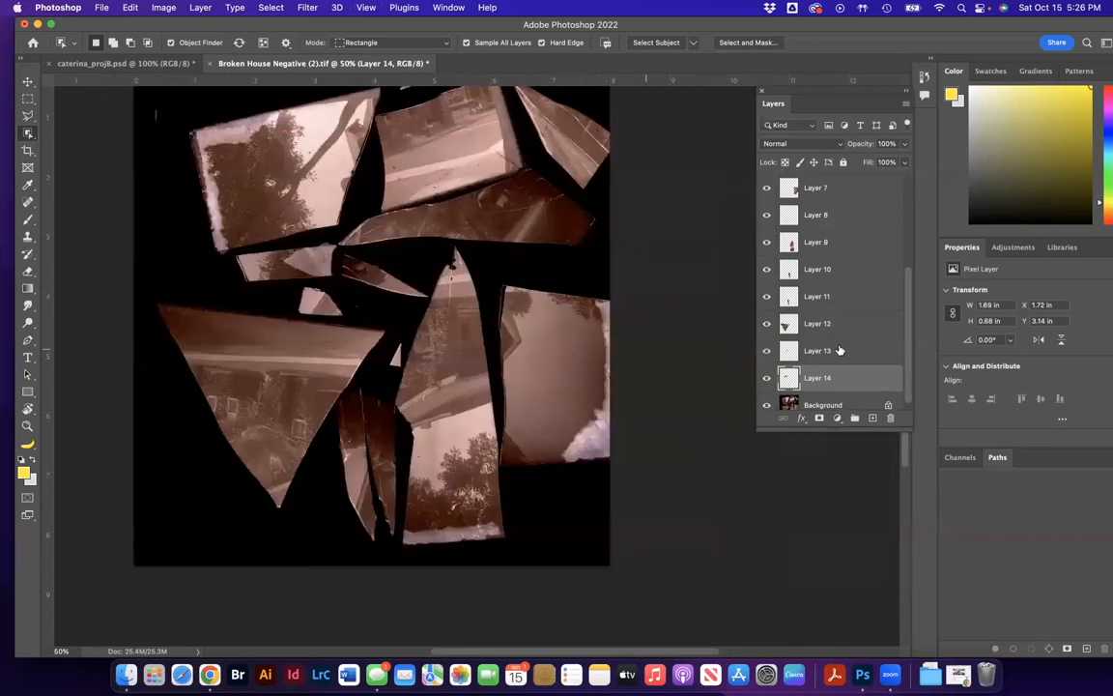
pyautogui.click(769, 406)
pyautogui.click(768, 406)
pyautogui.click(769, 406)
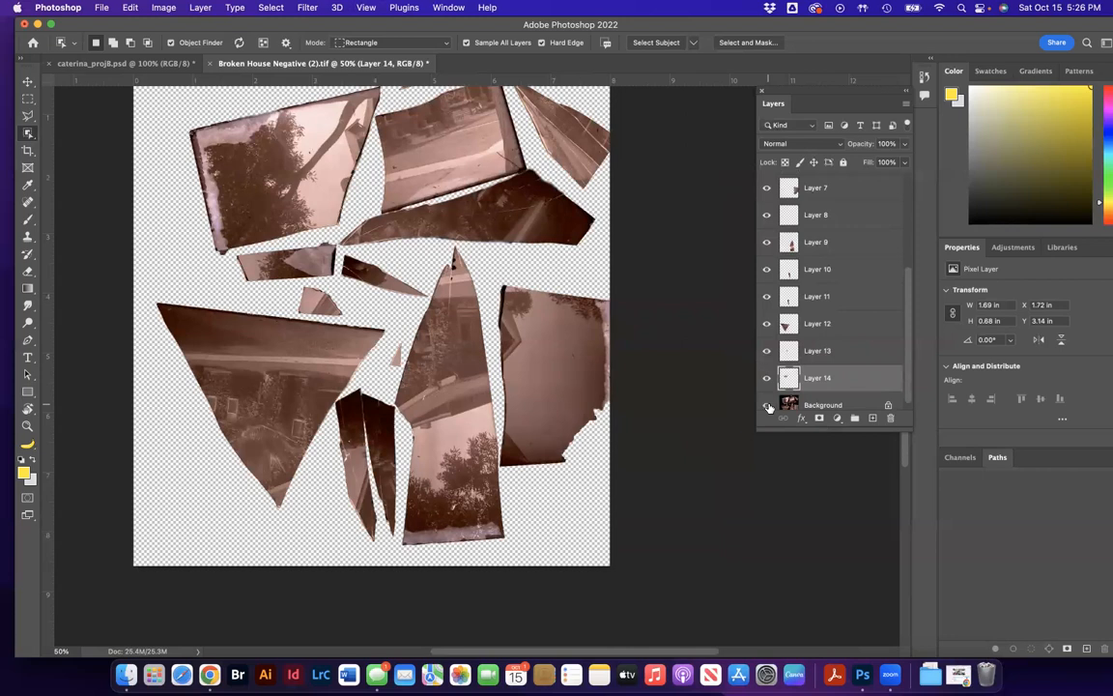
pyautogui.click(766, 406)
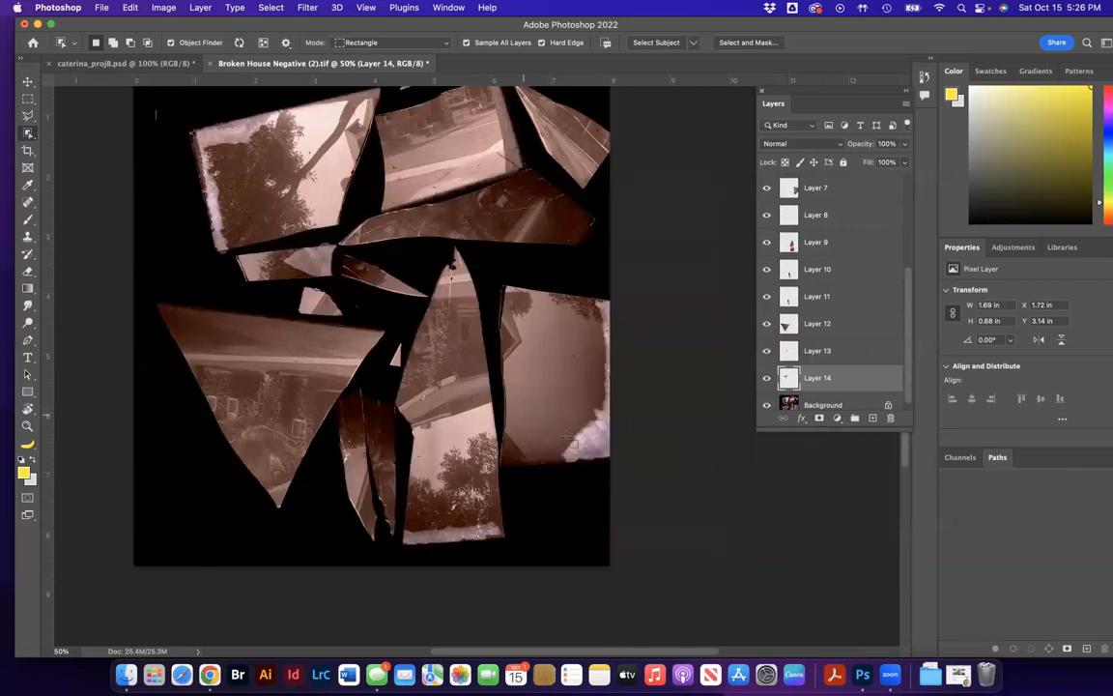
# Select the whole shard at the image's right edge, including its pale corner, and copy it from the Background to a new layer.
pyautogui.click(769, 406)
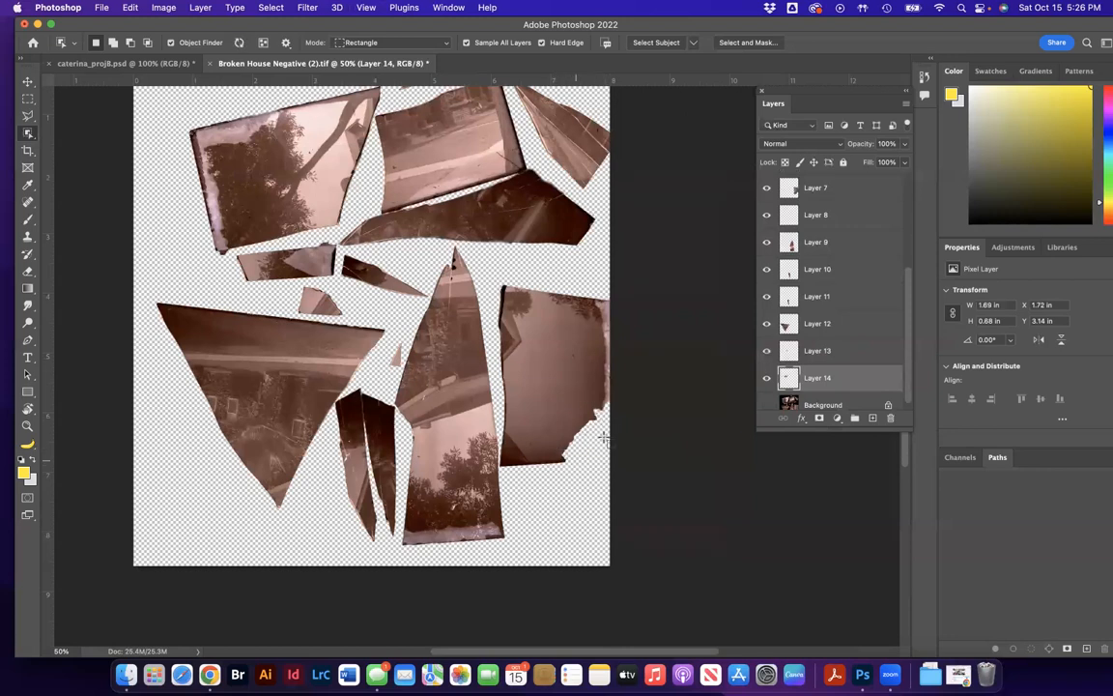
pyautogui.click(768, 406)
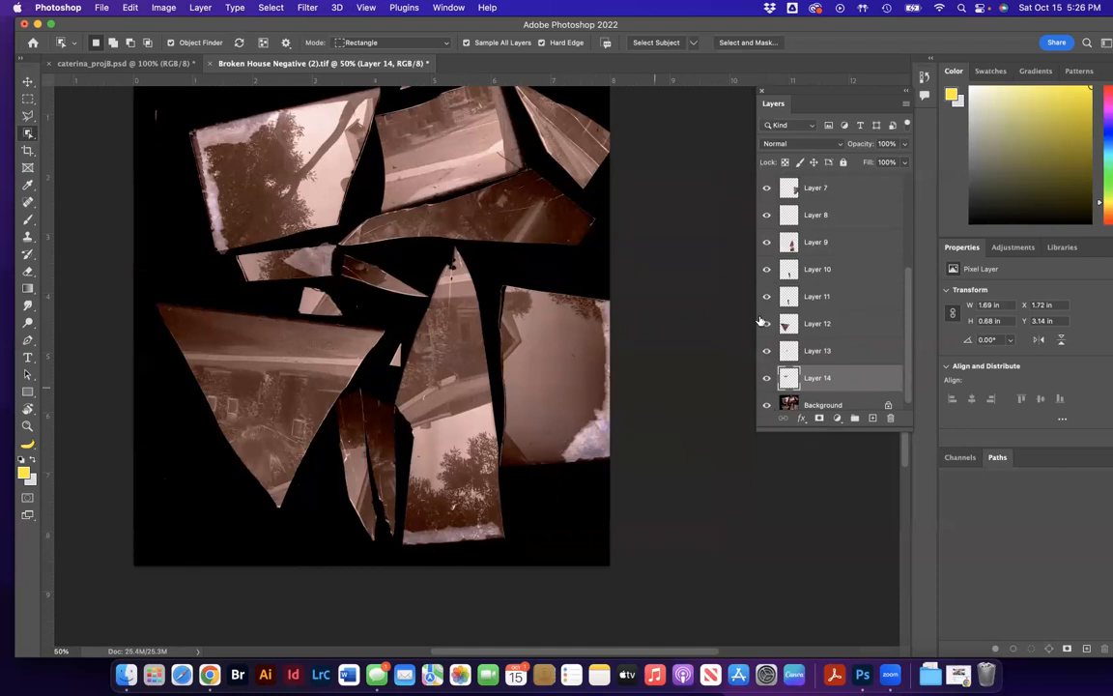
pyautogui.scroll(-1, 827, 299)
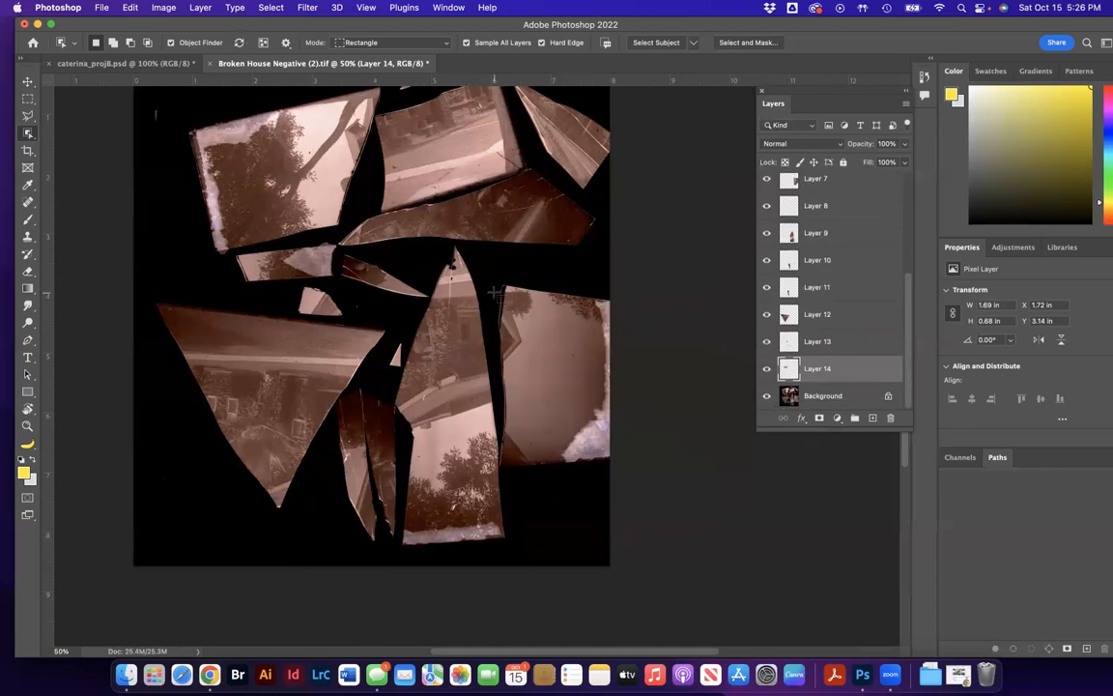
pyautogui.moveTo(493, 287); pyautogui.dragTo(644, 481)
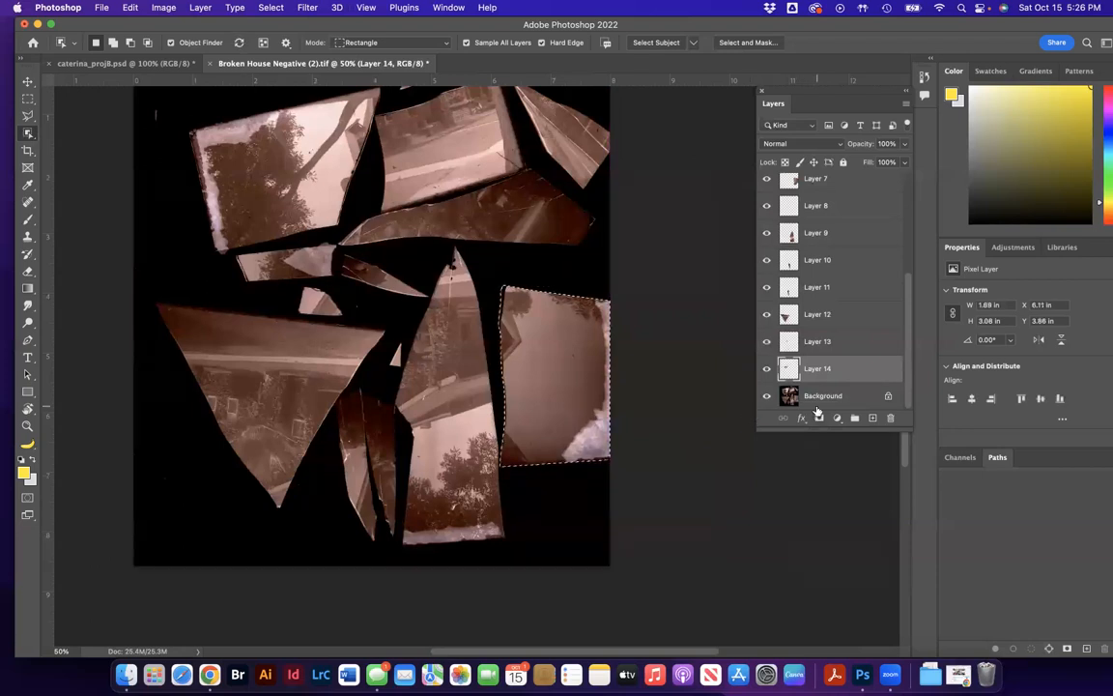
pyautogui.click(817, 397)
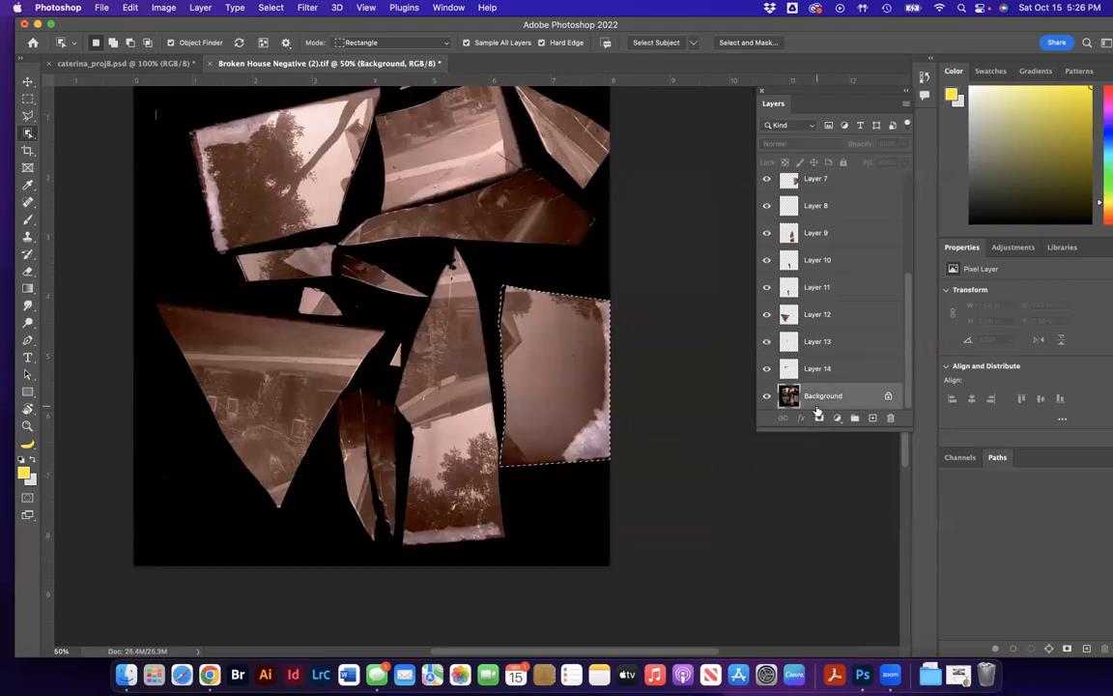
pyautogui.press('super+j')
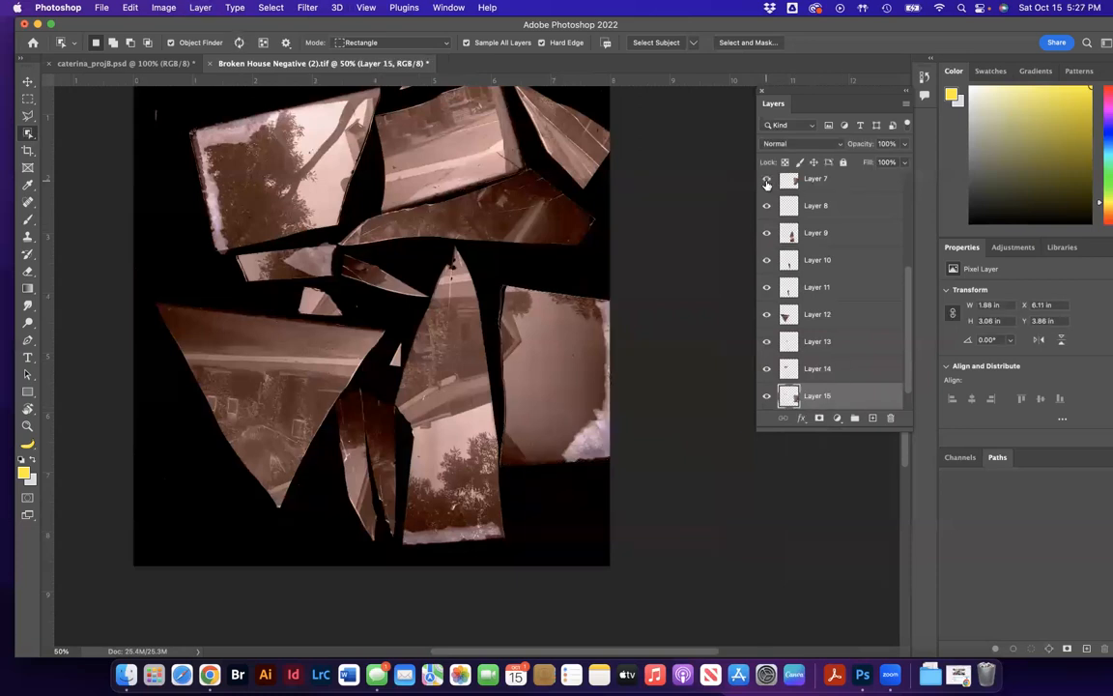
# Hide the Background, pull the two copies of the right-edge shard apart, and delete the incomplete copy on Layer 7.
pyautogui.click(29, 82)
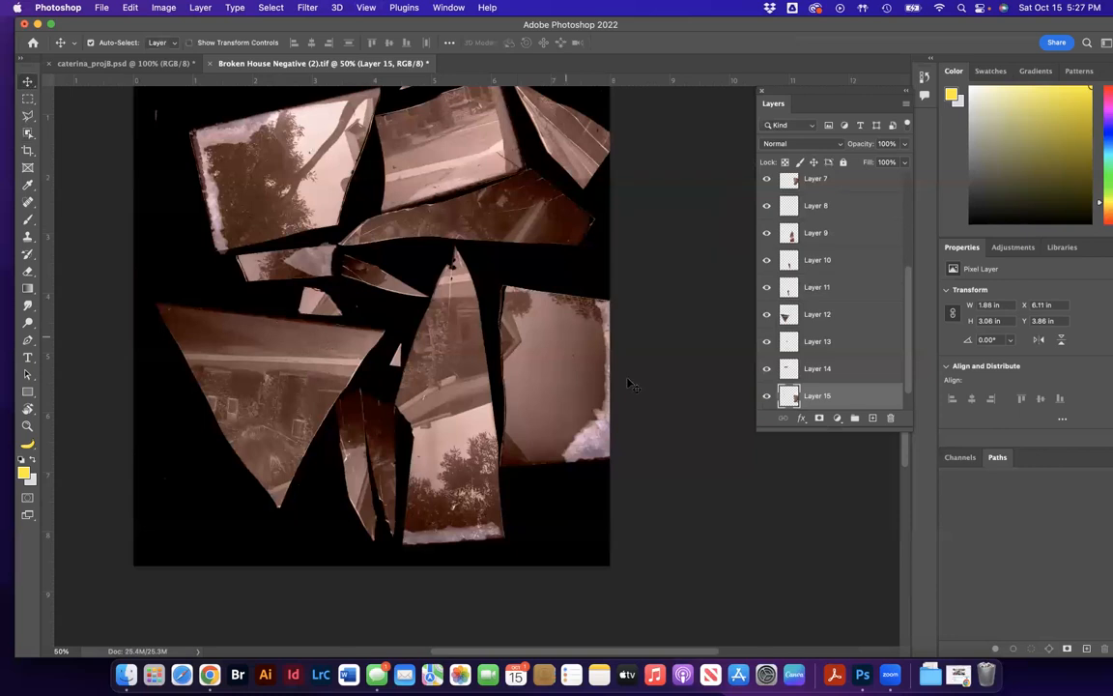
pyautogui.scroll(-1, 802, 358)
pyautogui.click(767, 396)
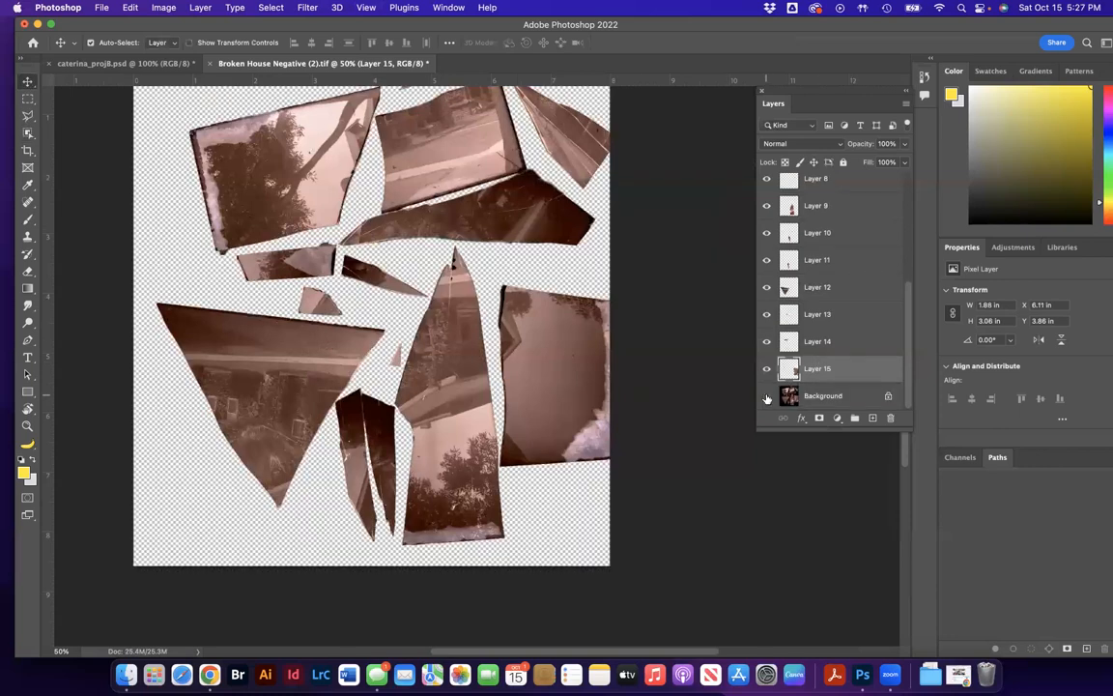
pyautogui.moveTo(566, 409); pyautogui.dragTo(492, 414)
pyautogui.moveTo(578, 424); pyautogui.dragTo(563, 313)
pyautogui.moveTo(494, 395); pyautogui.dragTo(567, 464)
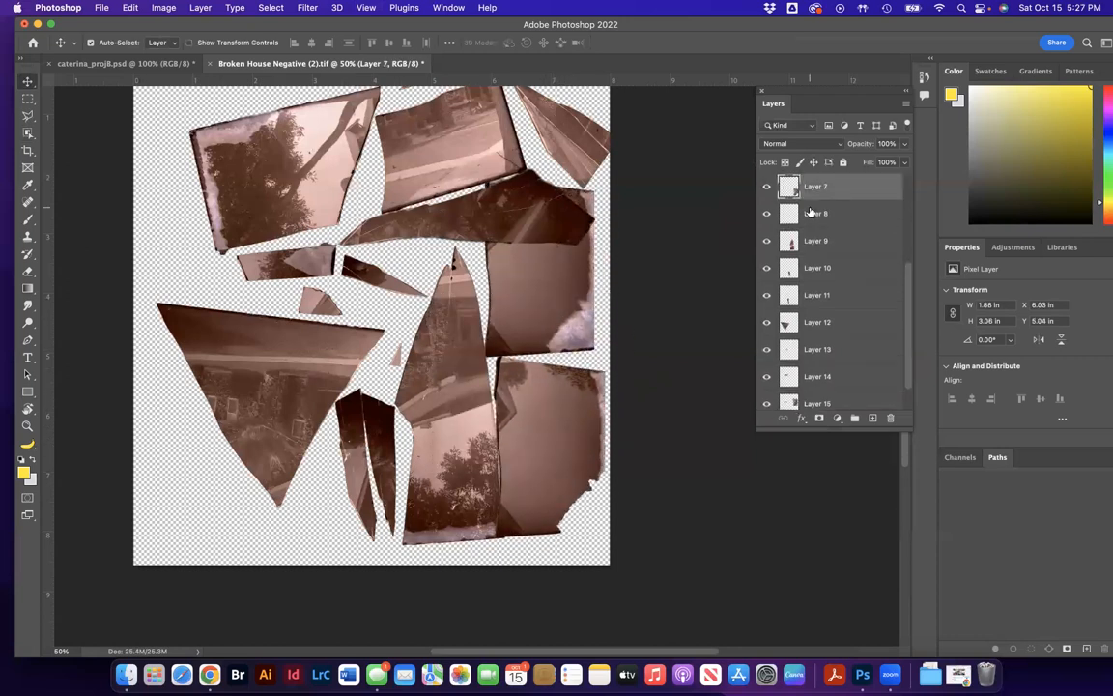
pyautogui.press('Delete')
pyautogui.moveTo(546, 327); pyautogui.dragTo(554, 416)
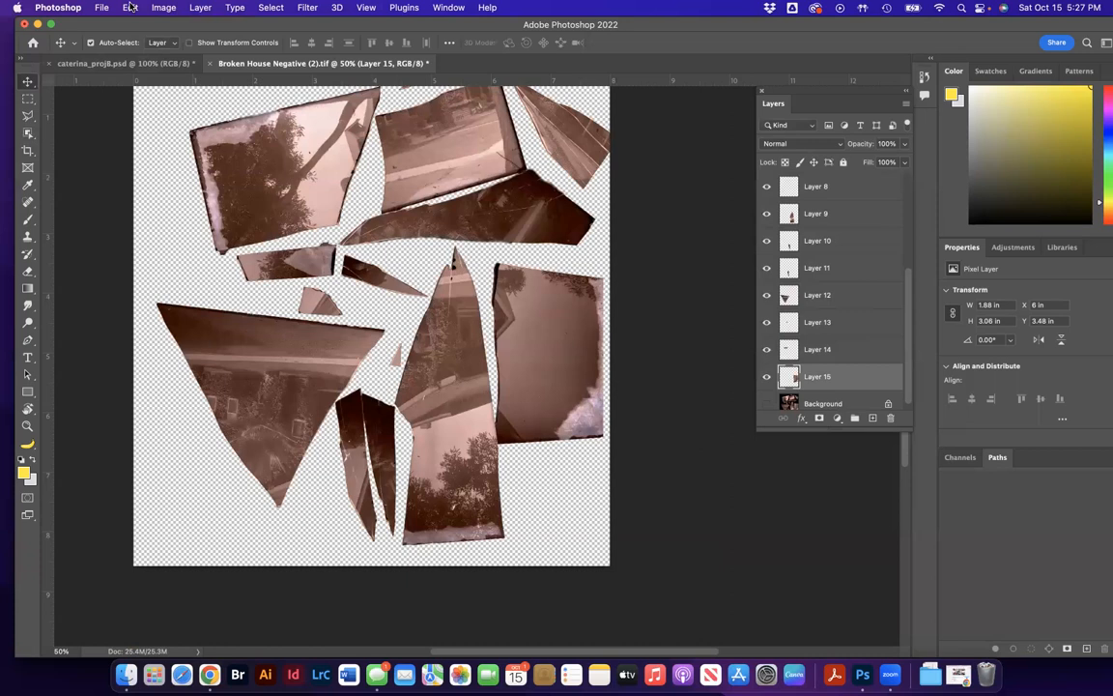
# Reposition the long dark shard on Layer 5 along the right slope of the house's gable.
pyautogui.hscroll(-2, 346, 143)
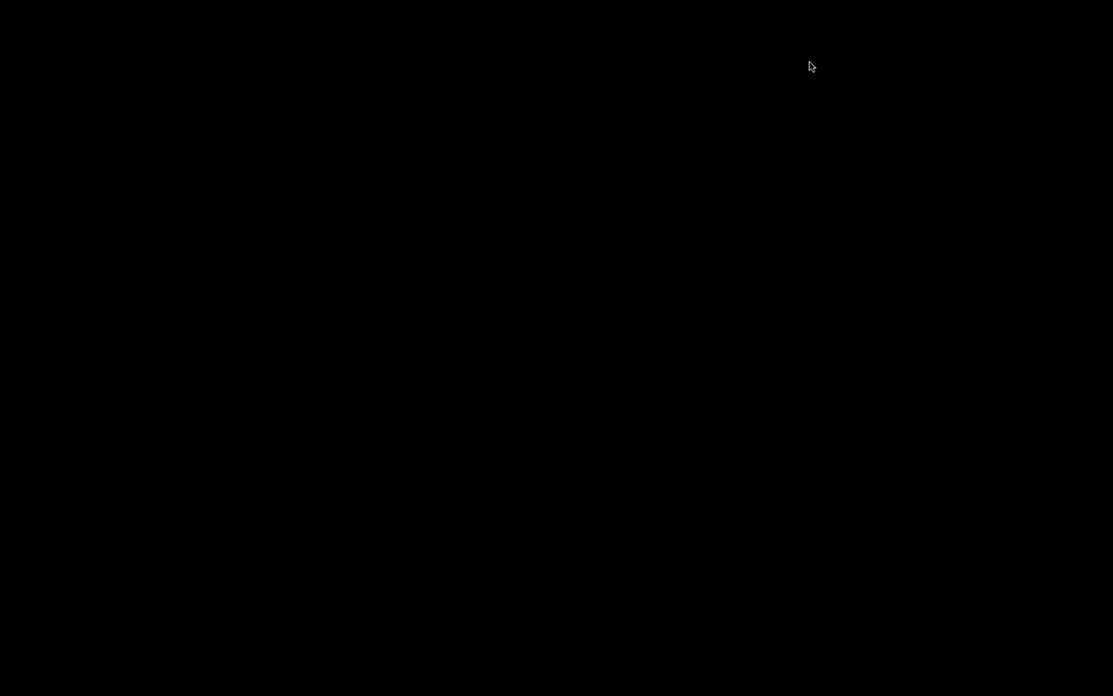
pyautogui.press('super+minus')
pyautogui.scroll(-3, 475, 346)
pyautogui.hscroll(-2, 476, 346)
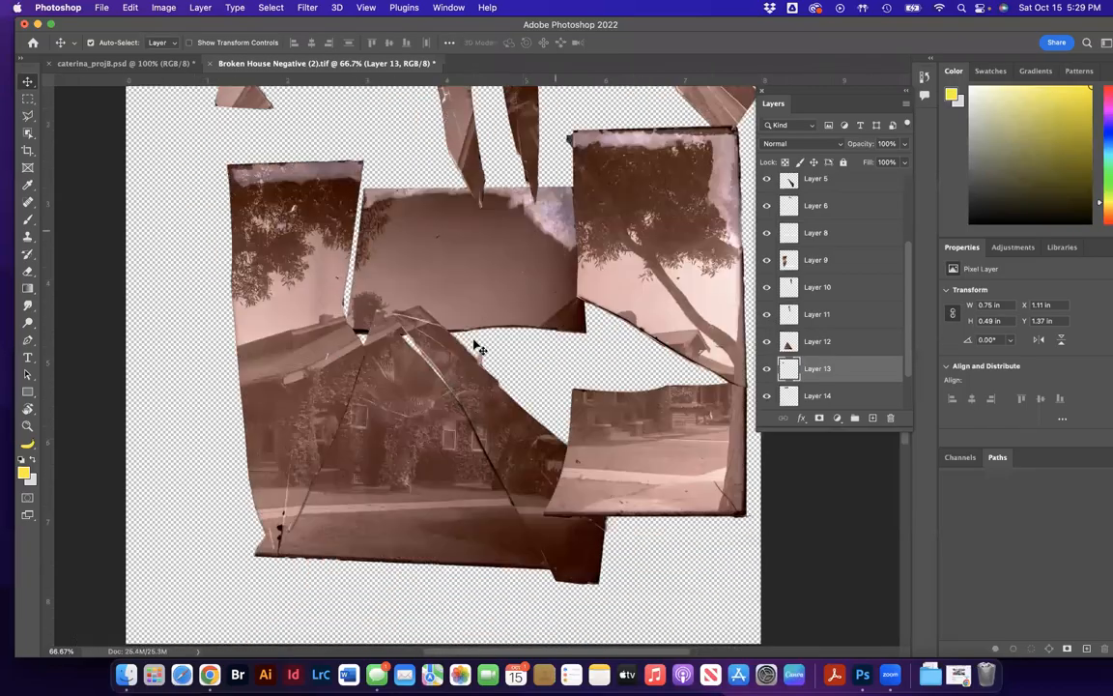
pyautogui.hscroll(1, 477, 346)
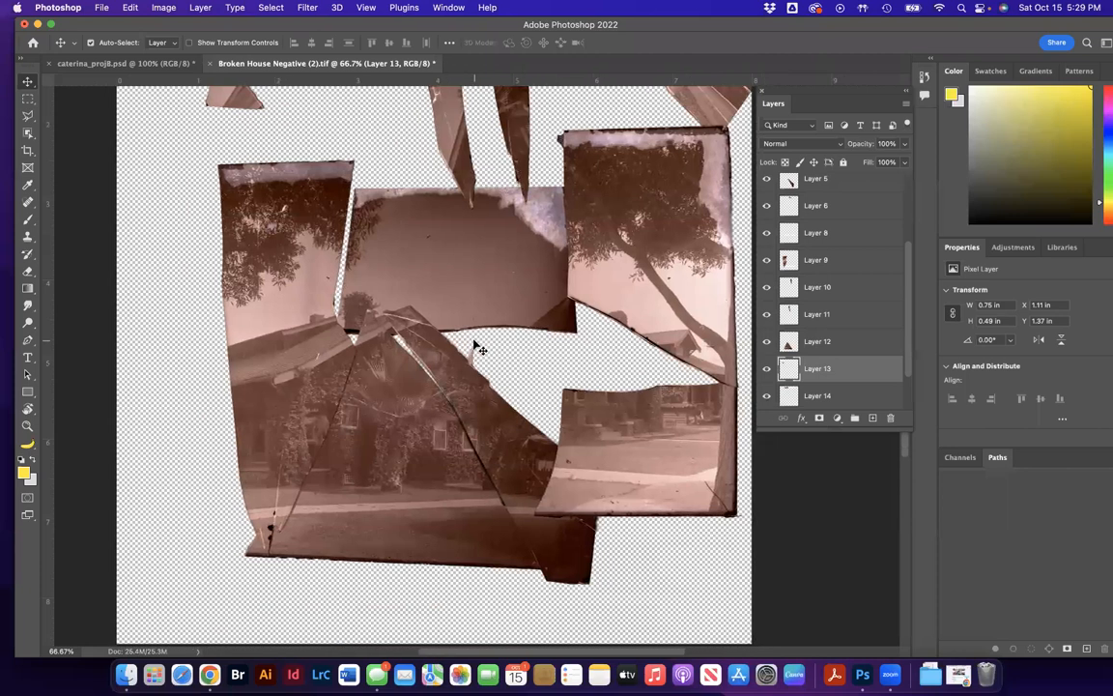
pyautogui.click(538, 374)
pyautogui.press('super+plus')
pyautogui.press('super+plus')
pyautogui.press('super+plus')
pyautogui.moveTo(389, 363); pyautogui.dragTo(297, 256)
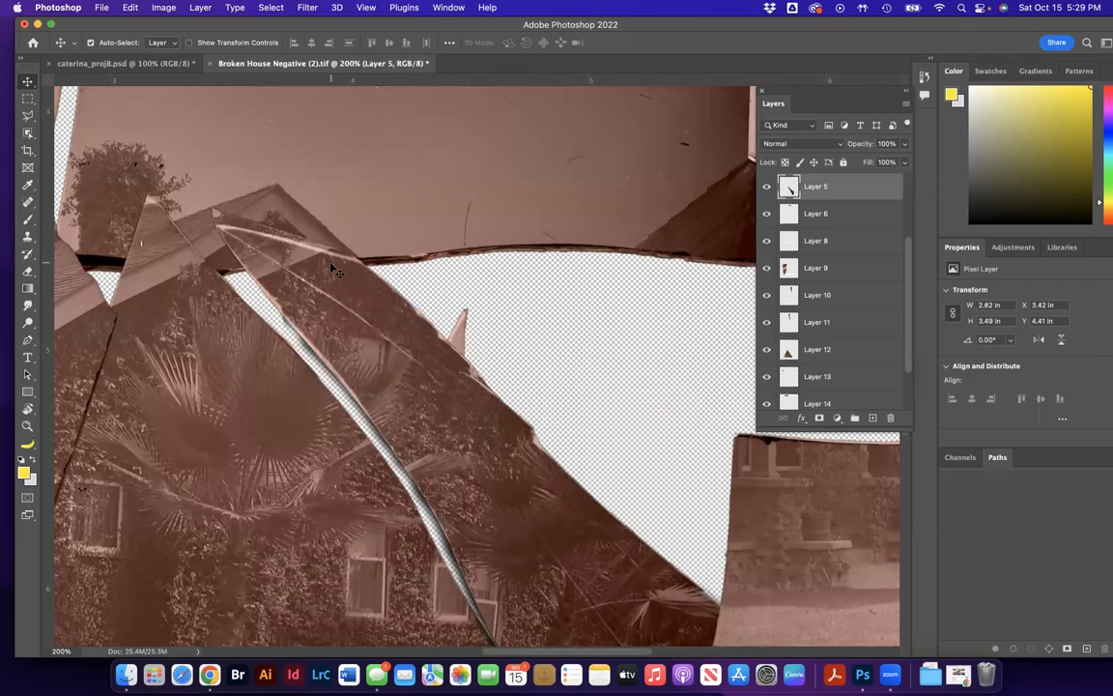
# Select the tree shard on Layer 1 and the street shard on Layer 3 together and flip them vertically.
pyautogui.press('super+0')
pyautogui.click(630, 305)
pyautogui.keyDown('shift'); pyautogui.click(652, 268); pyautogui.keyUp('shift')
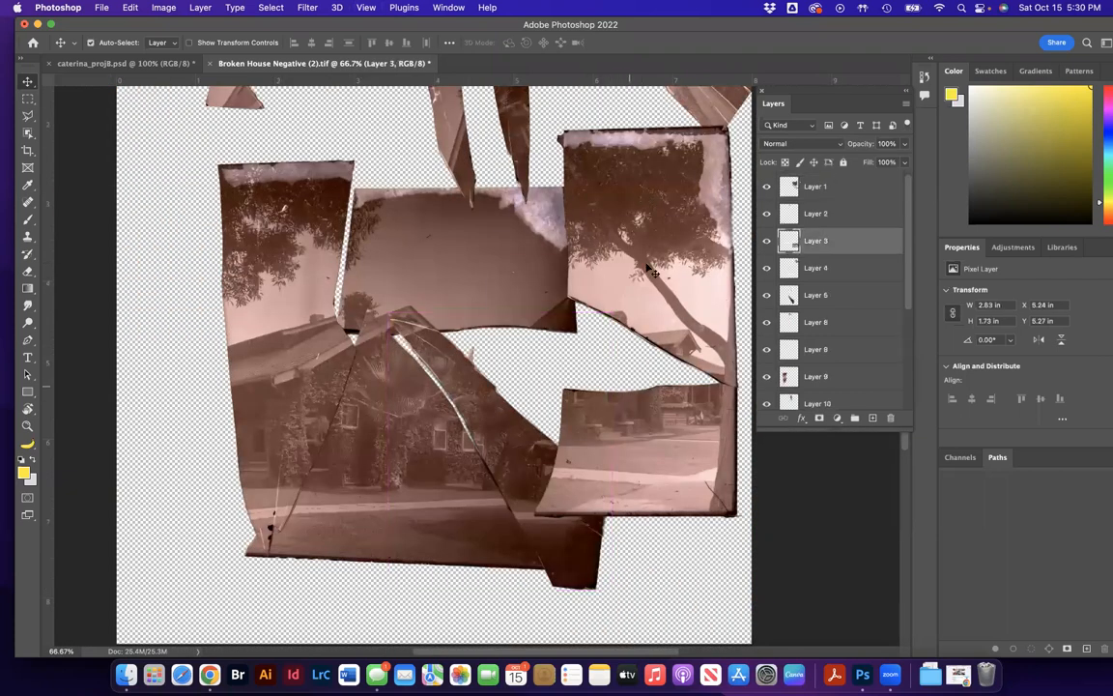
pyautogui.click(134, 8)
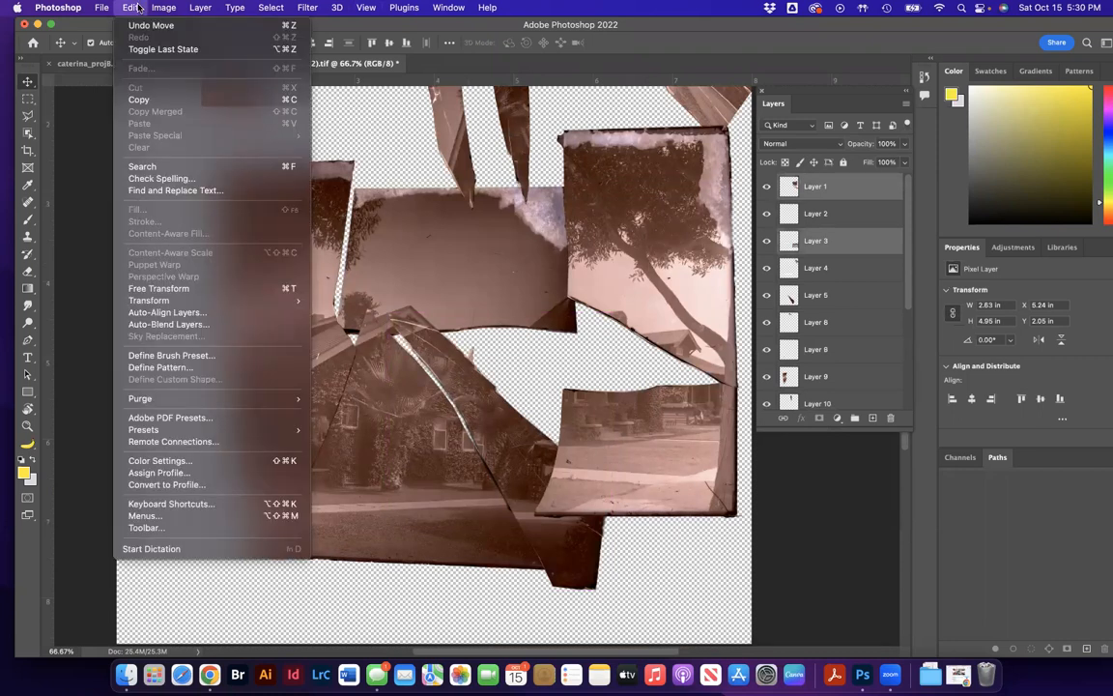
pyautogui.moveTo(285, 300)
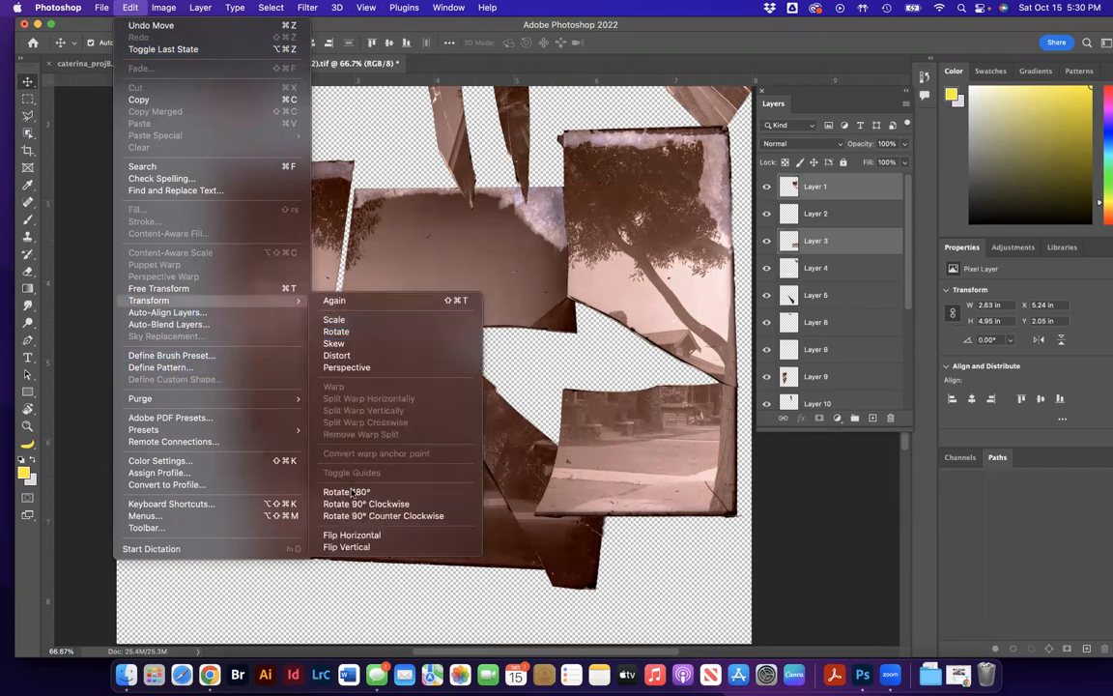
pyautogui.click(346, 547)
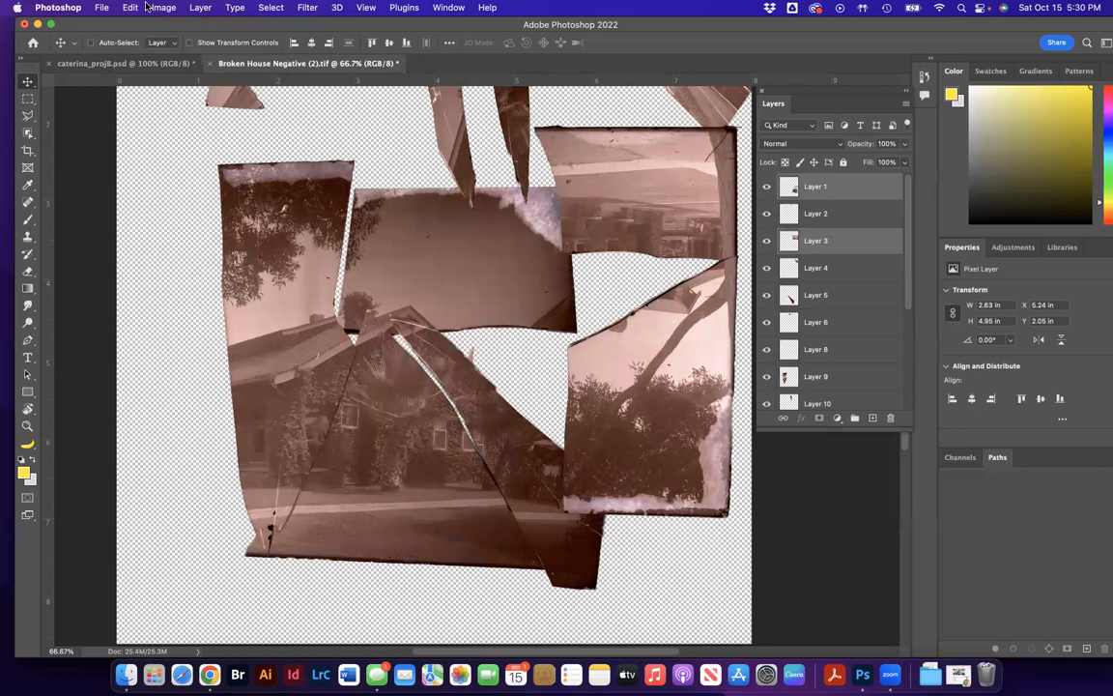
# Rotate the selected tree and street shards about 180° and move them to the left edge of the house arrangement.
pyautogui.press('super+t')
pyautogui.moveTo(514, 276); pyautogui.dragTo(696, 417)
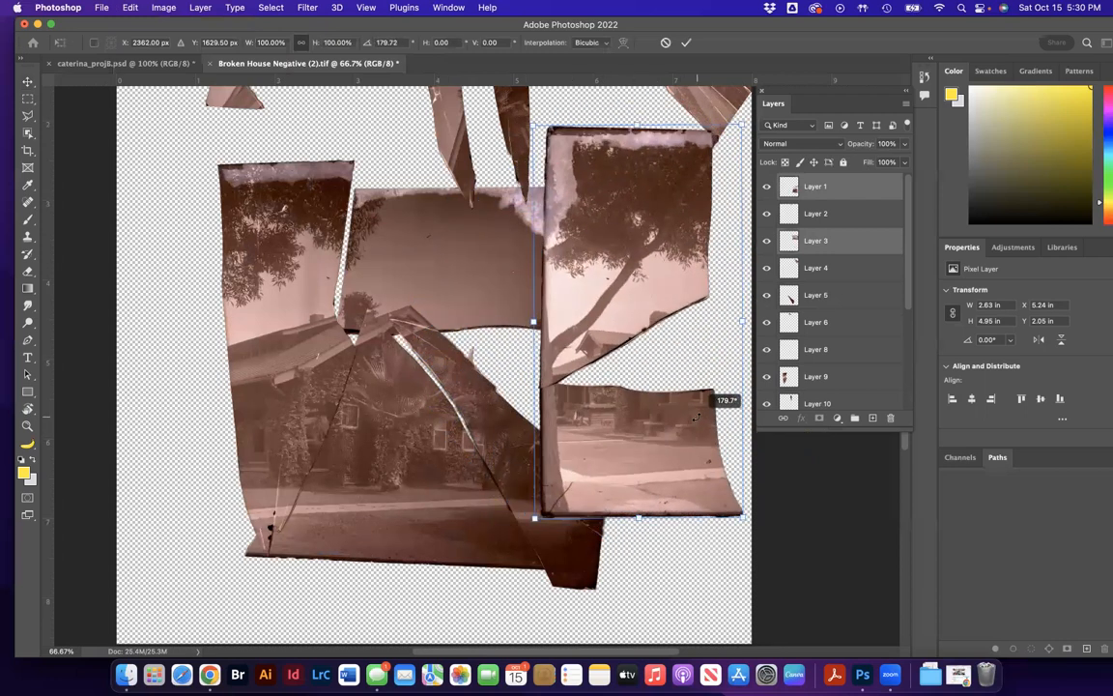
pyautogui.press('Return')
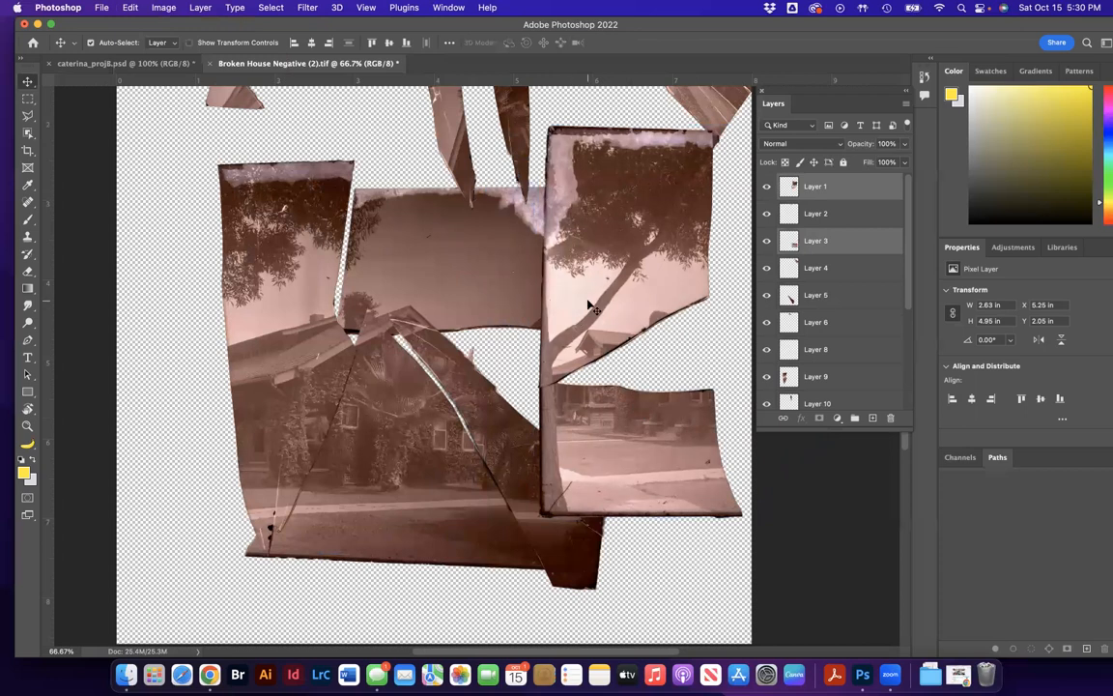
pyautogui.moveTo(584, 305); pyautogui.dragTo(174, 352)
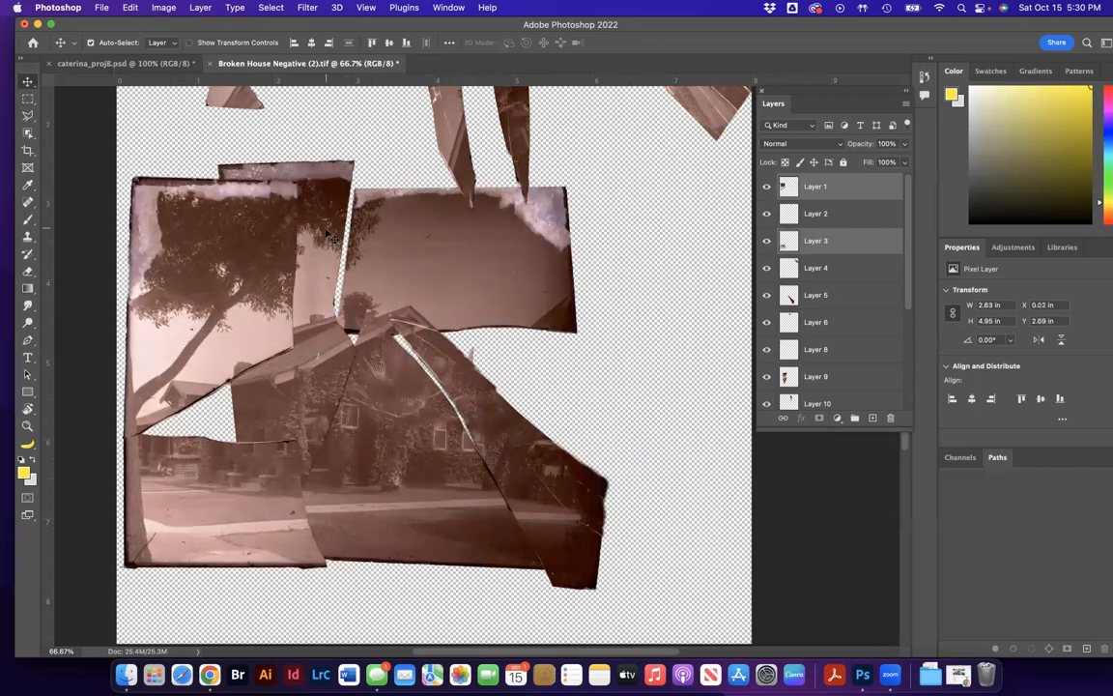
# Shift the sky, triangular house and long dark shards to the right, and place the tall Layer 9 shard beside the tree shard.
pyautogui.click(354, 414)
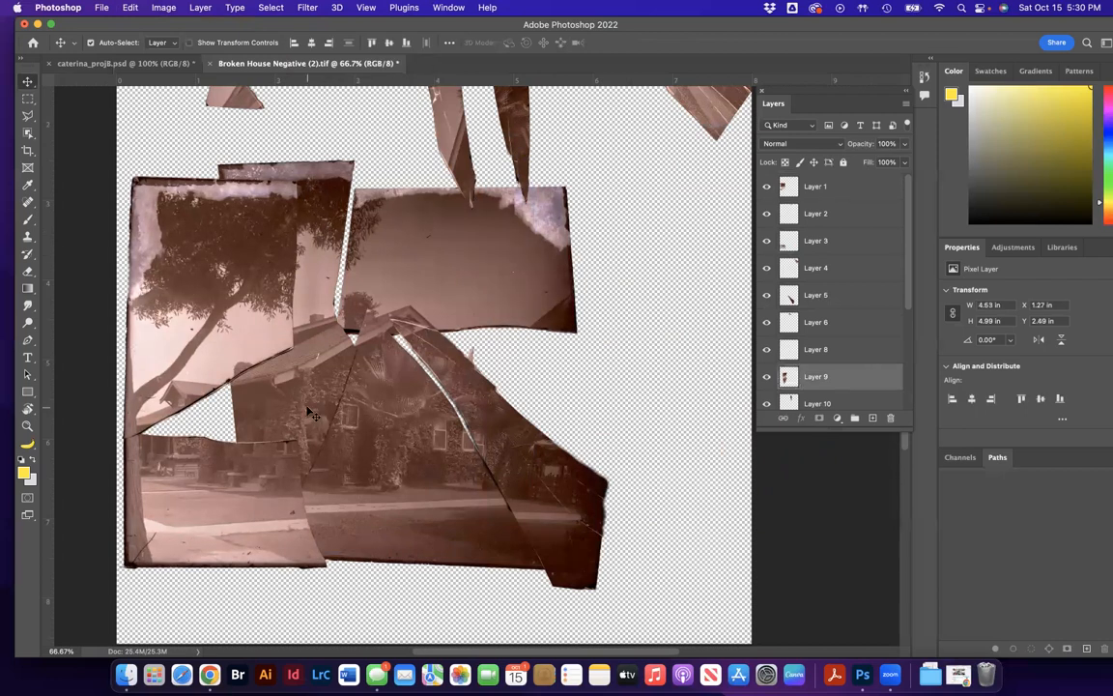
pyautogui.click(468, 426)
pyautogui.moveTo(407, 396); pyautogui.dragTo(488, 392)
pyautogui.moveTo(333, 439); pyautogui.dragTo(373, 426)
# Rotate the triangular house shard on Layer 12 about -2.3°, fit it against the Layer 9 shard, and move the sky shard up against that shard.
pyautogui.moveTo(489, 486); pyautogui.dragTo(482, 486)
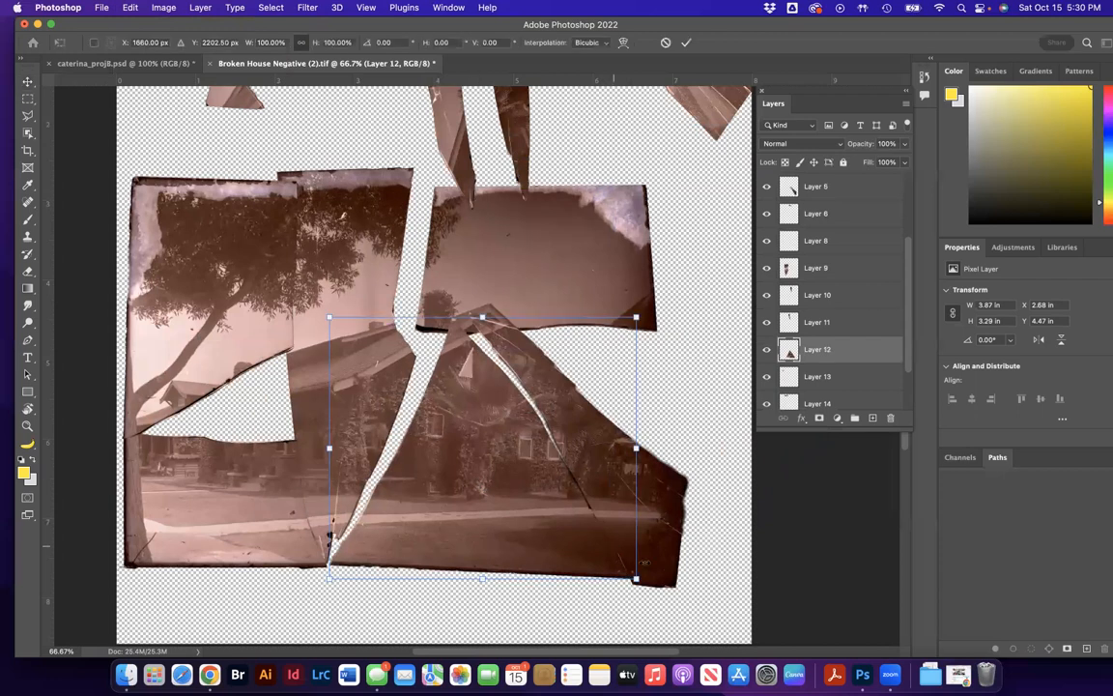
pyautogui.moveTo(652, 582); pyautogui.dragTo(657, 575)
pyautogui.moveTo(466, 498); pyautogui.dragTo(452, 490)
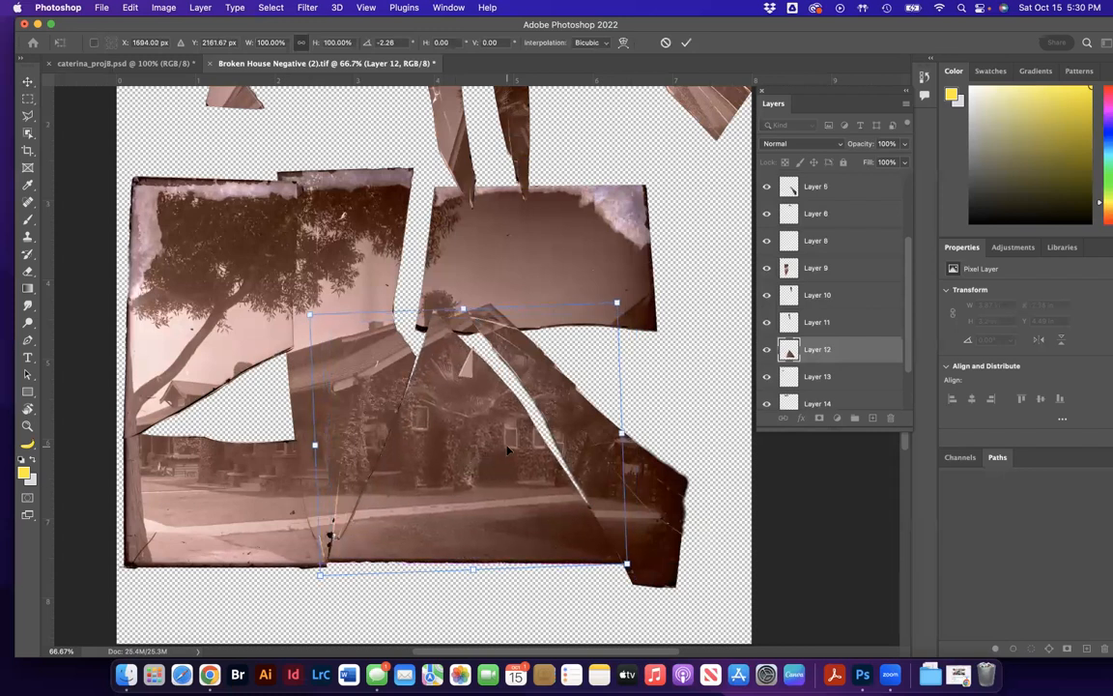
pyautogui.press('Return')
pyautogui.moveTo(467, 248); pyautogui.dragTo(446, 229)
# Rotate the long dark shard on Layer 5 about -2.6° and fit it against the right side of the triangular house shard.
pyautogui.moveTo(602, 437); pyautogui.dragTo(602, 428)
pyautogui.press('super+t')
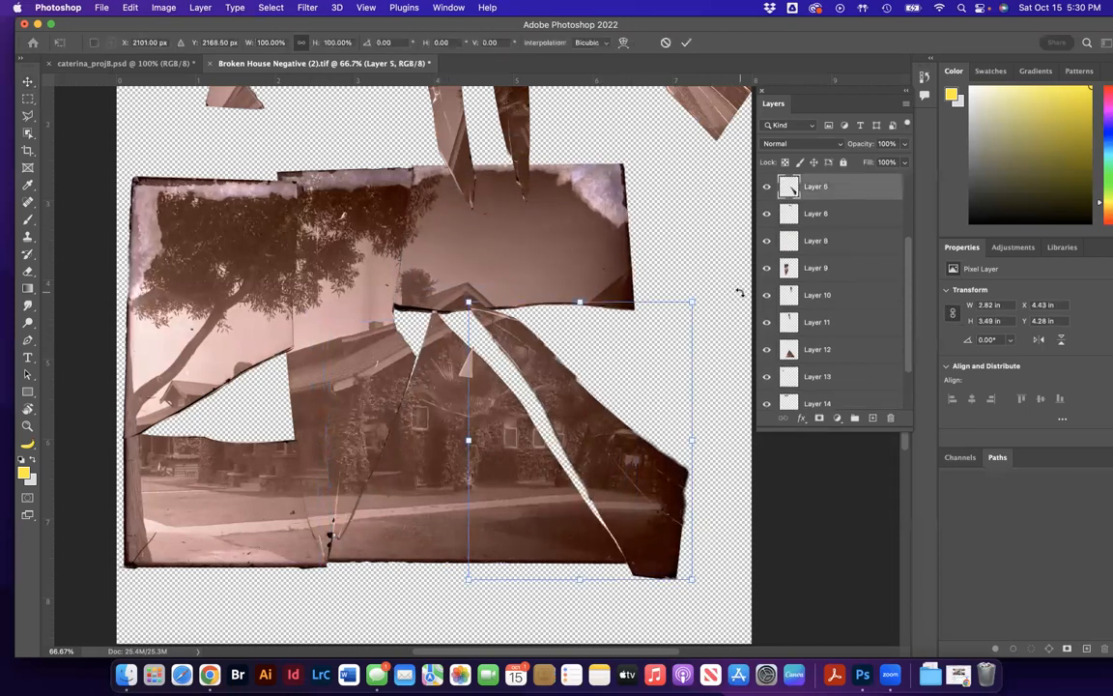
pyautogui.moveTo(709, 299); pyautogui.dragTo(702, 293)
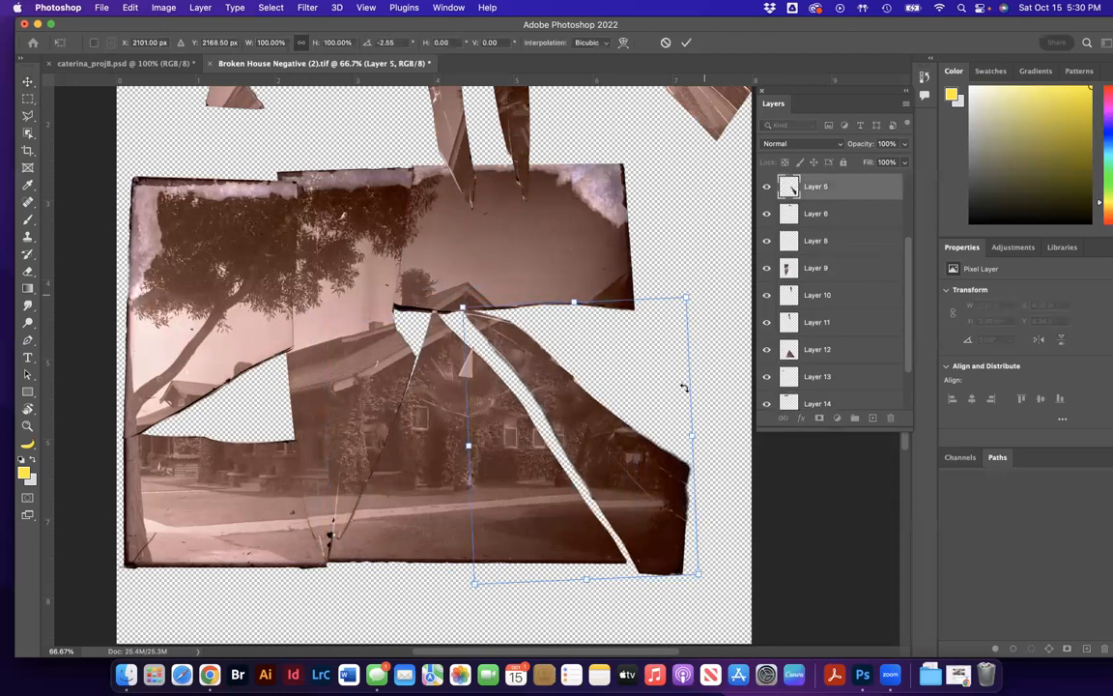
pyautogui.moveTo(639, 493); pyautogui.dragTo(614, 482)
pyautogui.press('Return')
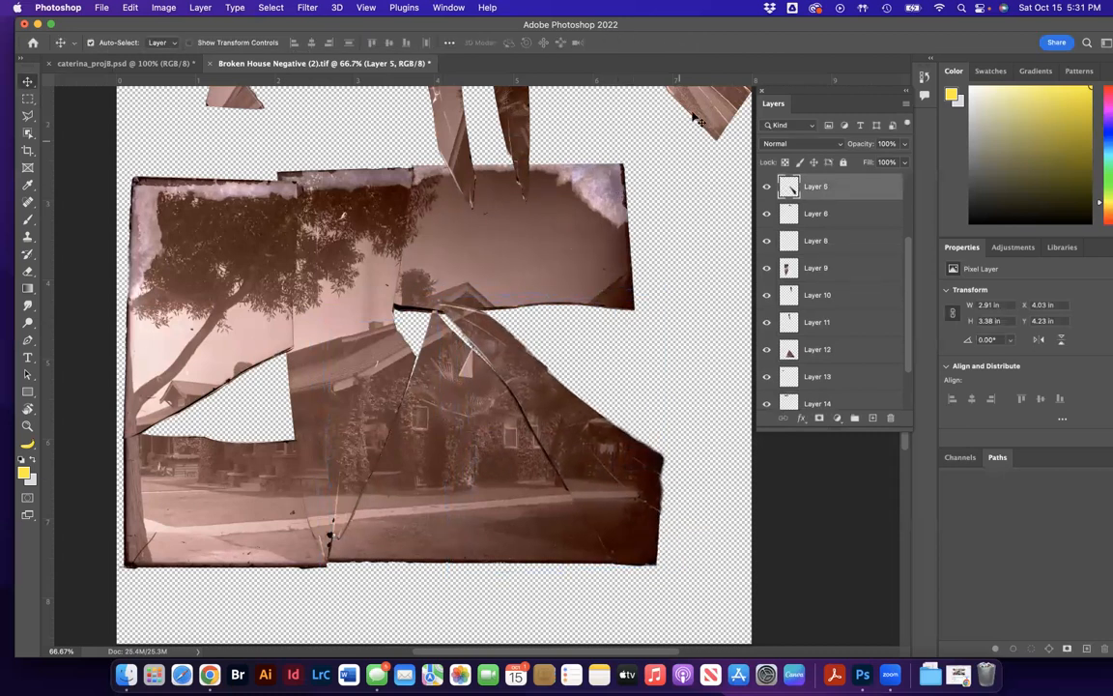
# Rotate the narrow Layer 11 shard about 111° into the gap below the sky shard, and bring the Layer 10 sliver beside it.
pyautogui.moveTo(456, 129); pyautogui.dragTo(591, 267)
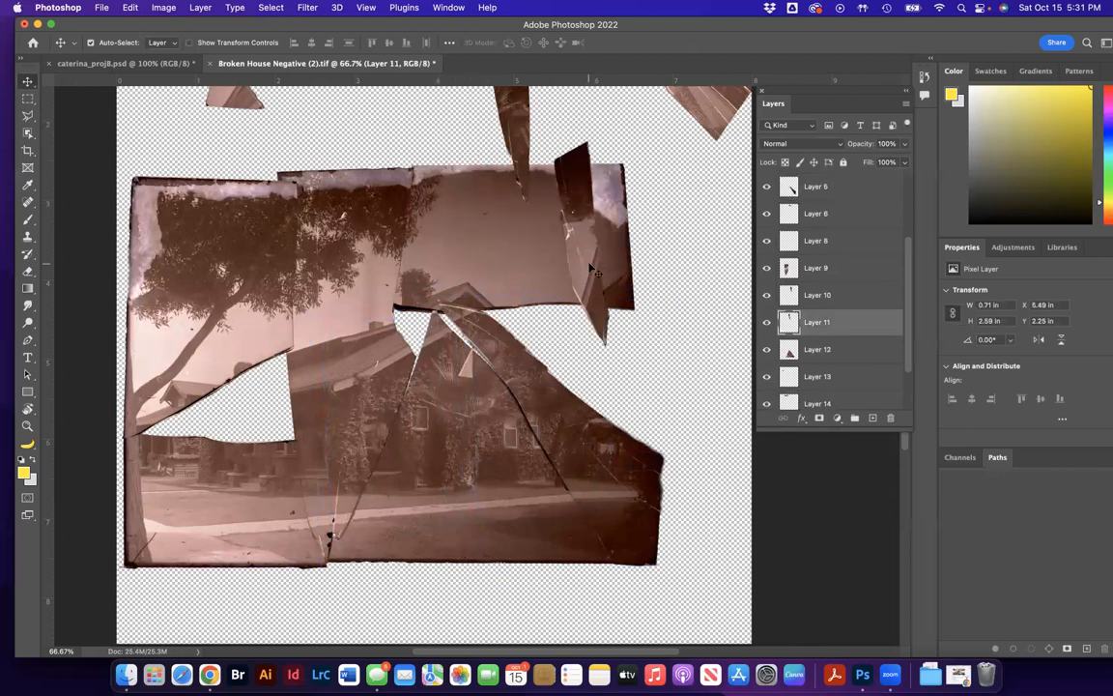
pyautogui.press('super+t')
pyautogui.moveTo(617, 134); pyautogui.dragTo(675, 183)
pyautogui.press('super+z')
pyautogui.moveTo(605, 124); pyautogui.dragTo(667, 270)
pyautogui.moveTo(558, 244); pyautogui.dragTo(586, 335)
pyautogui.moveTo(727, 315); pyautogui.dragTo(738, 345)
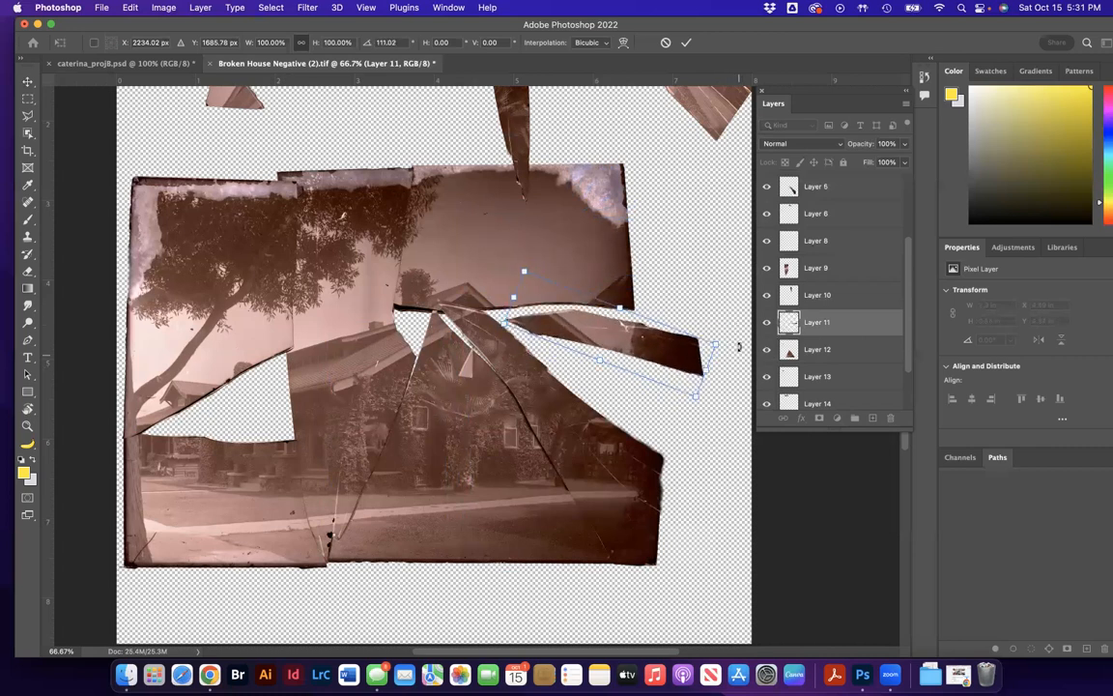
pyautogui.press('Return')
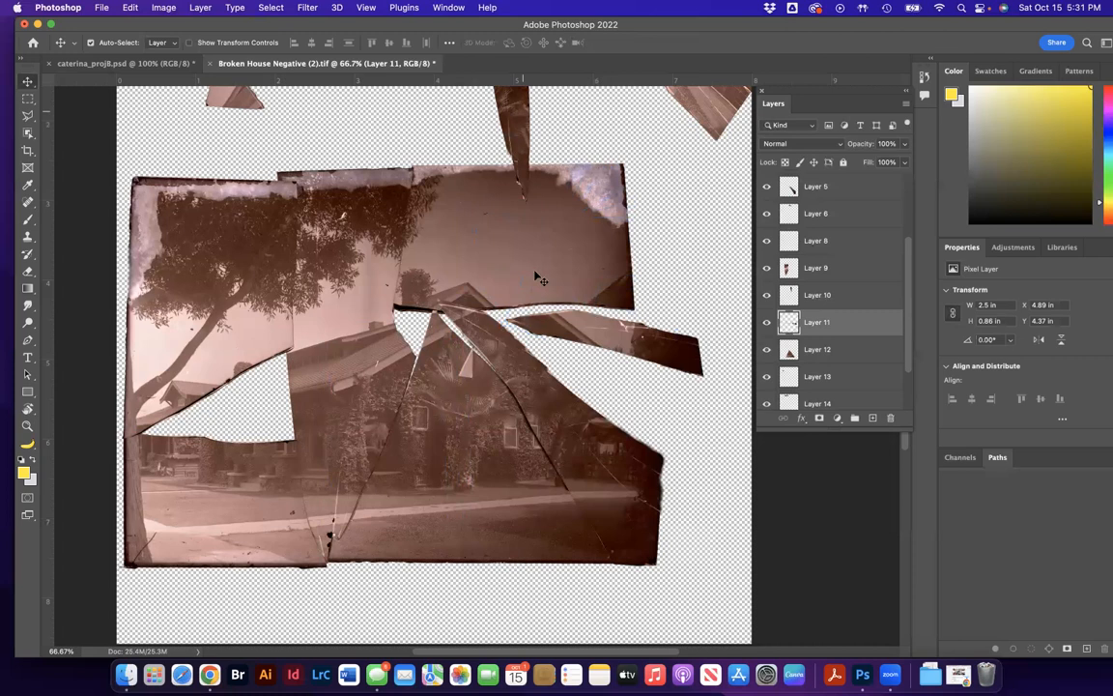
pyautogui.moveTo(515, 101); pyautogui.dragTo(609, 338)
# Move the Layer 4 shard into the gap between the tree and street shards and rotate it about -58°.
pyautogui.moveTo(706, 118); pyautogui.dragTo(273, 468)
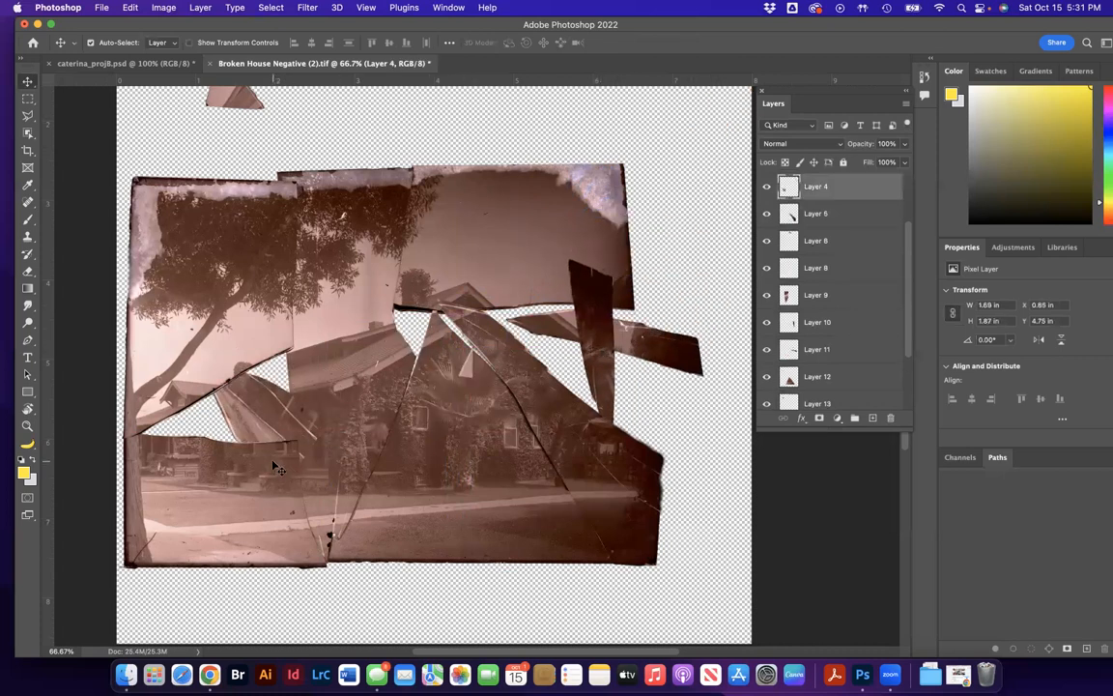
pyautogui.press('super+t')
pyautogui.moveTo(324, 327); pyautogui.dragTo(229, 327)
pyautogui.moveTo(266, 409)
pyautogui.mouseDown()
pyautogui.moveTo(245, 411)
pyautogui.moveTo(247, 421)
pyautogui.mouseUp()
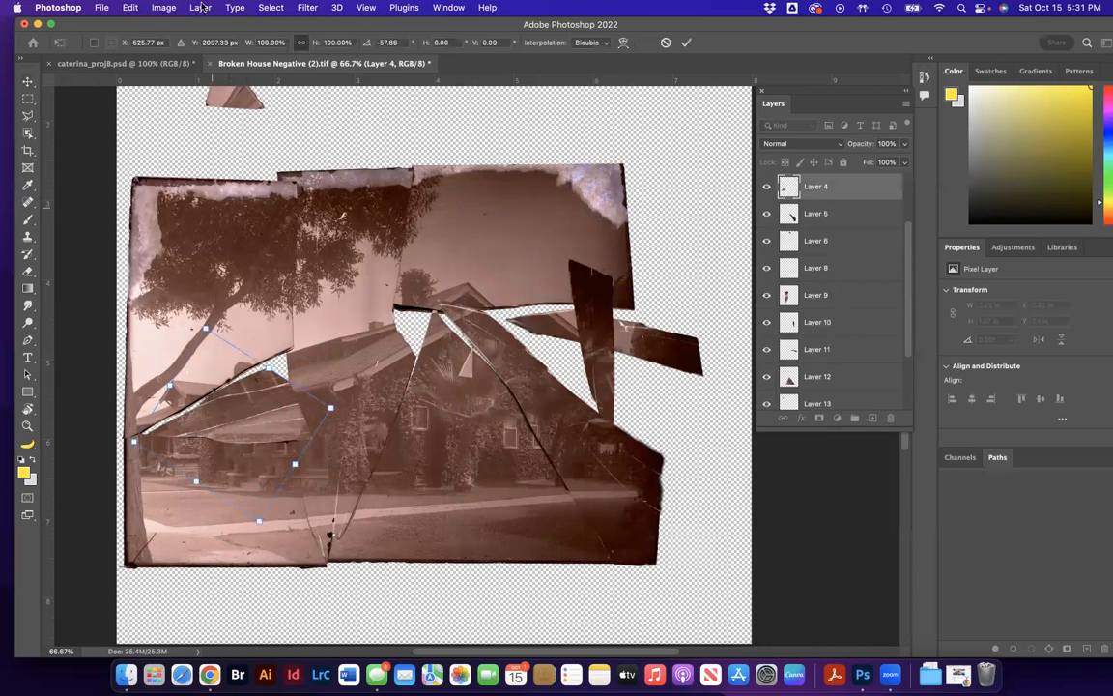
# Flip the Layer 4 shard horizontally and vertically, shifting it up toward the lower edge of the tree shard.
pyautogui.click(129, 8)
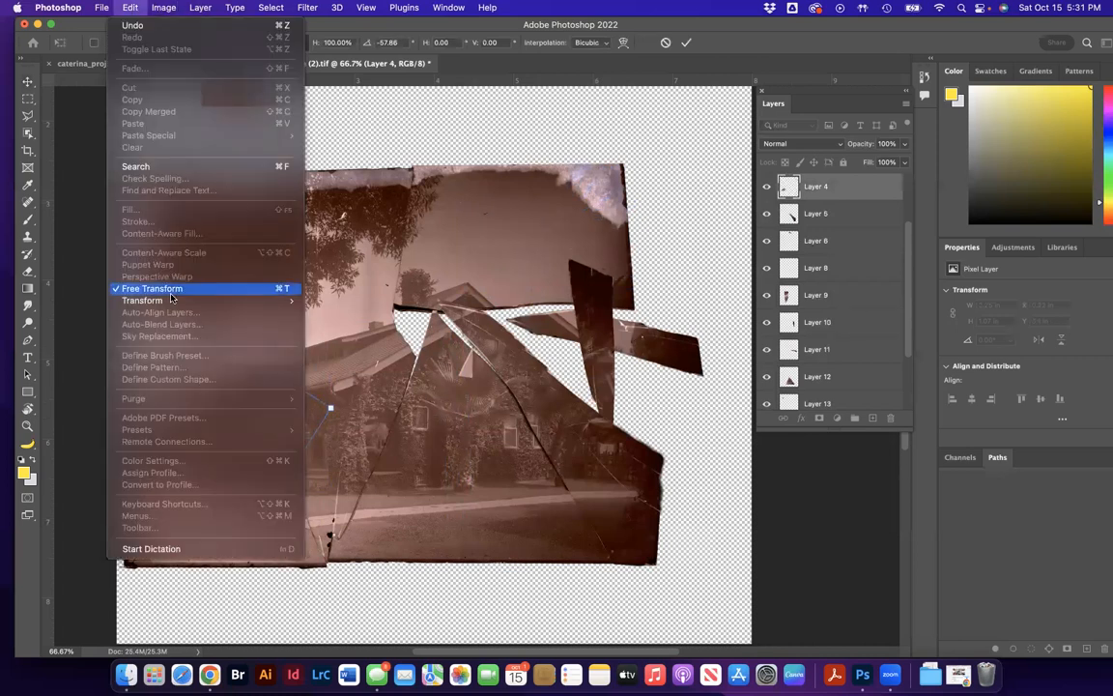
pyautogui.moveTo(173, 300)
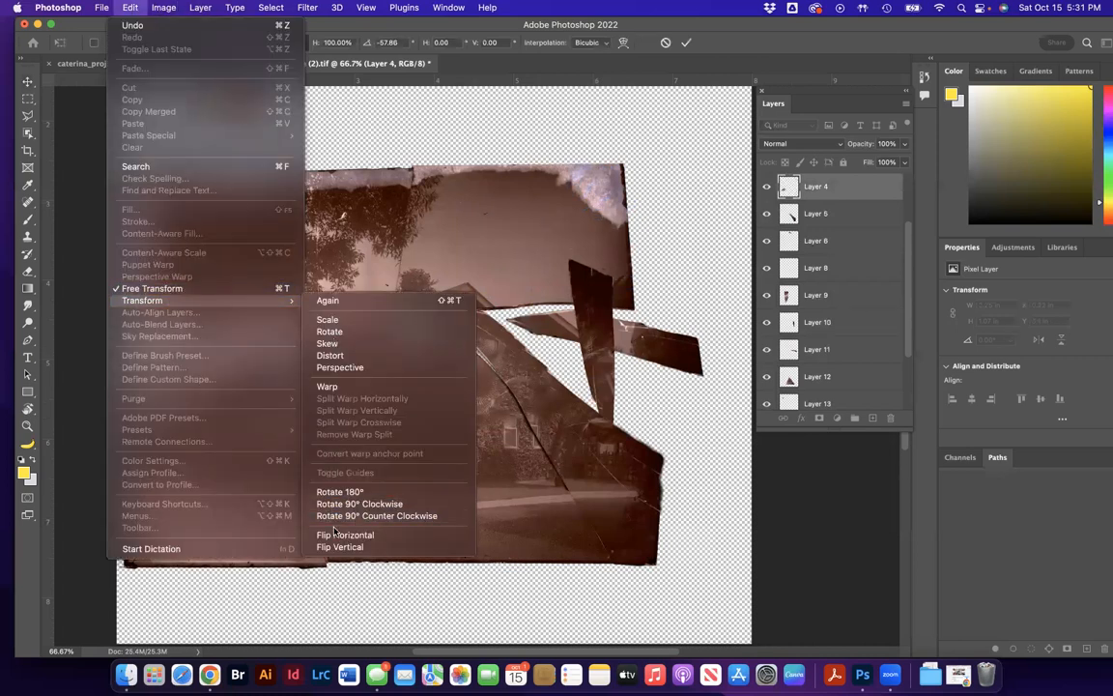
pyautogui.click(333, 535)
pyautogui.moveTo(256, 415); pyautogui.dragTo(326, 382)
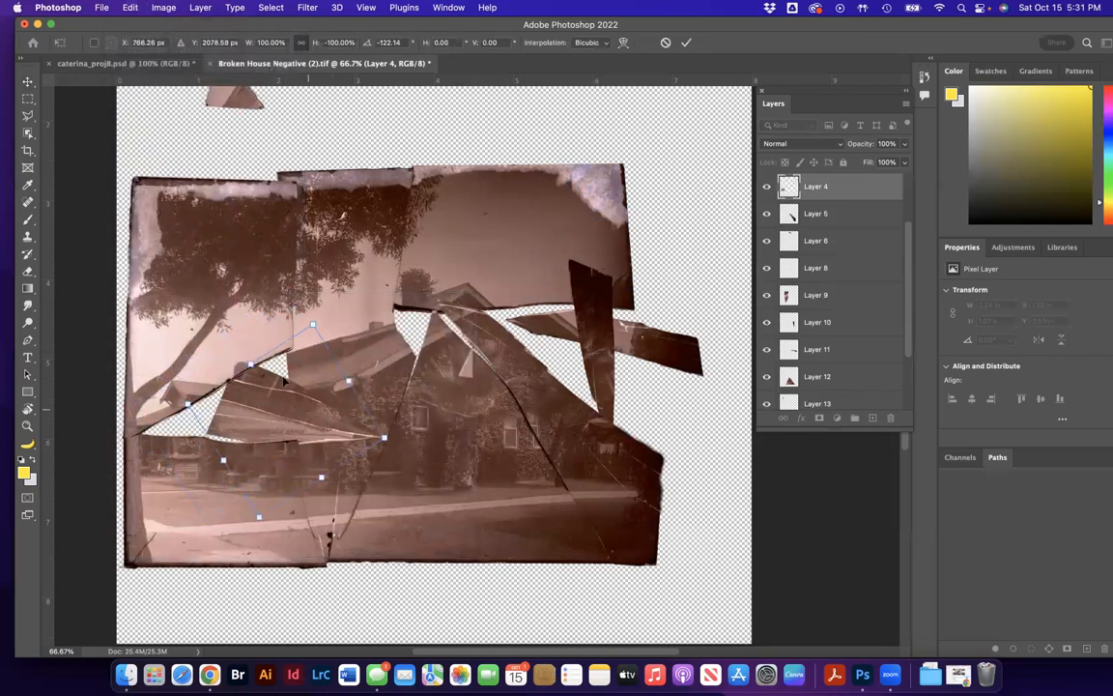
pyautogui.click(126, 8)
pyautogui.moveTo(145, 301)
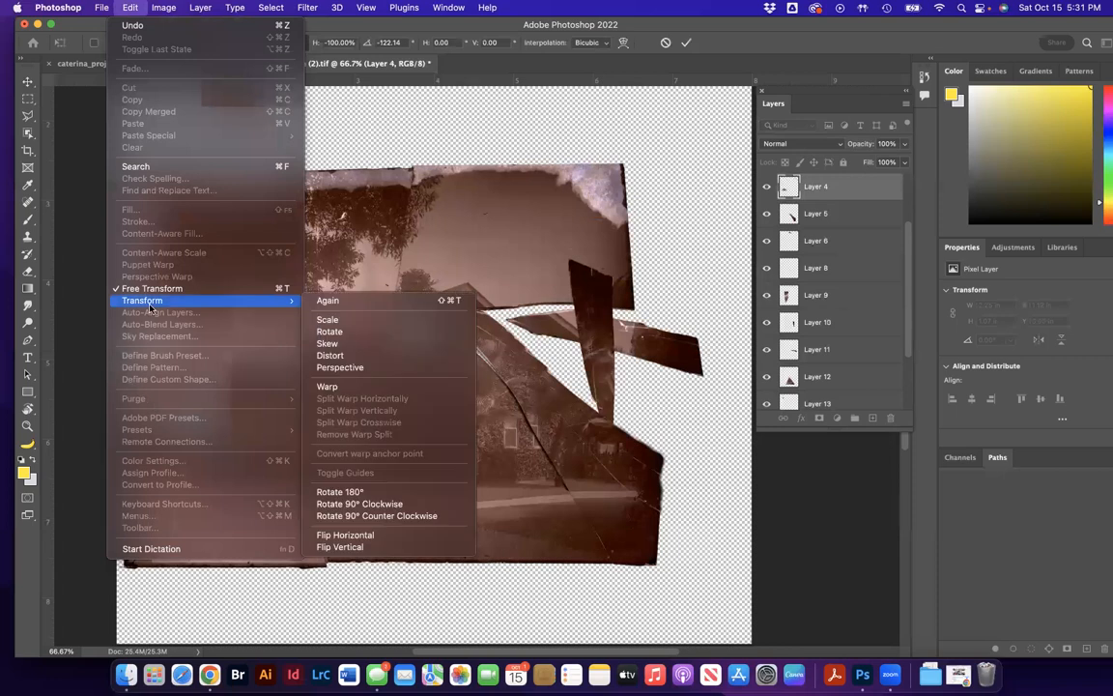
pyautogui.click(341, 548)
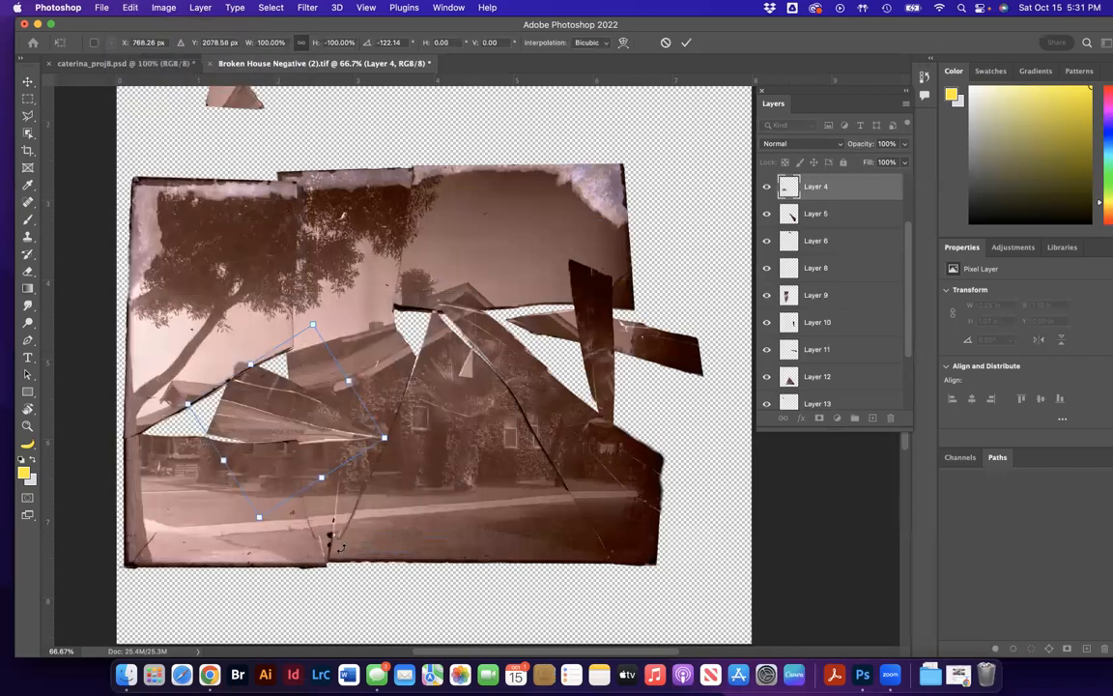
pyautogui.moveTo(281, 418); pyautogui.dragTo(276, 394)
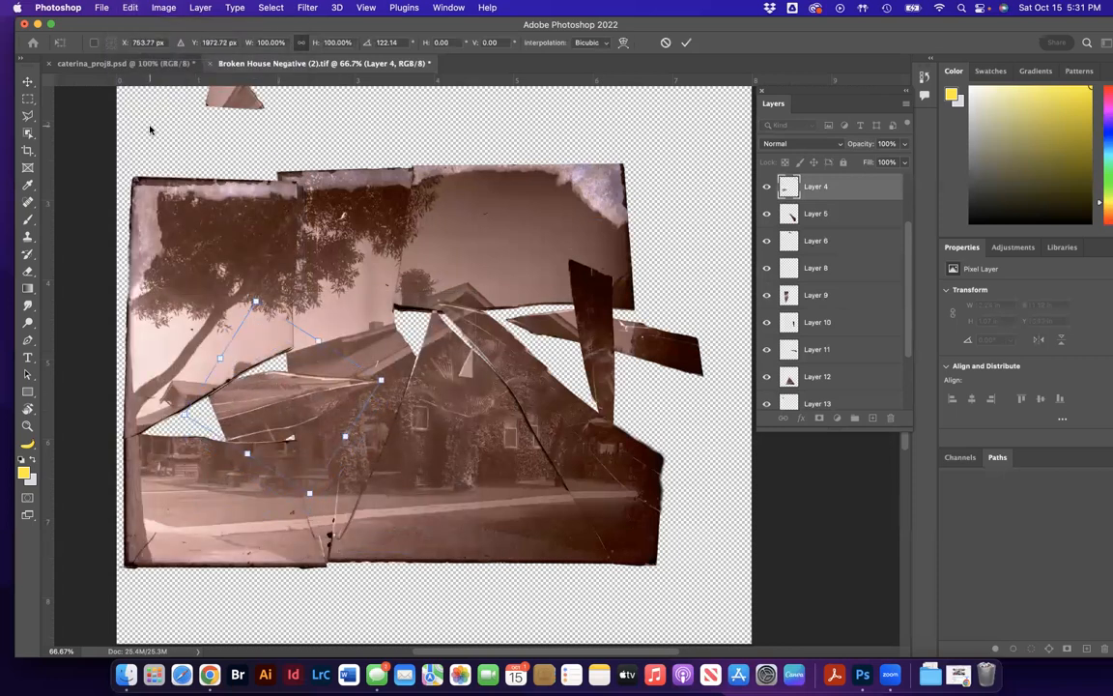
# Flip the Layer 4 shard horizontally again, rotate it to about 26°, and move it up against the tree shard.
pyautogui.click(130, 8)
pyautogui.moveTo(174, 300)
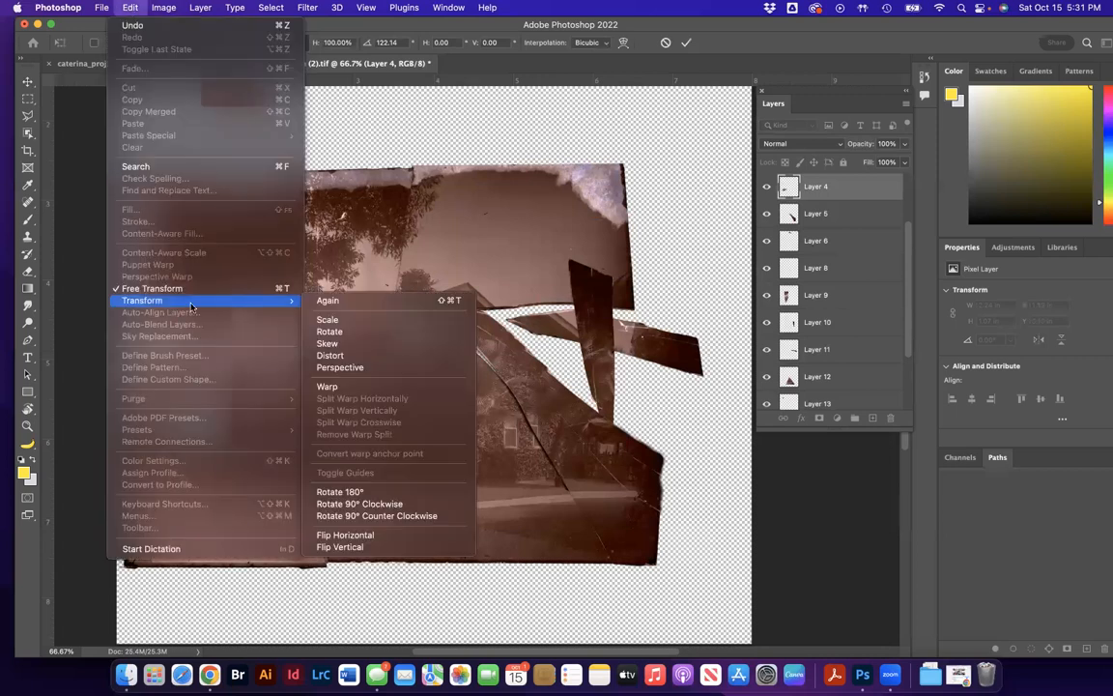
pyautogui.click(338, 547)
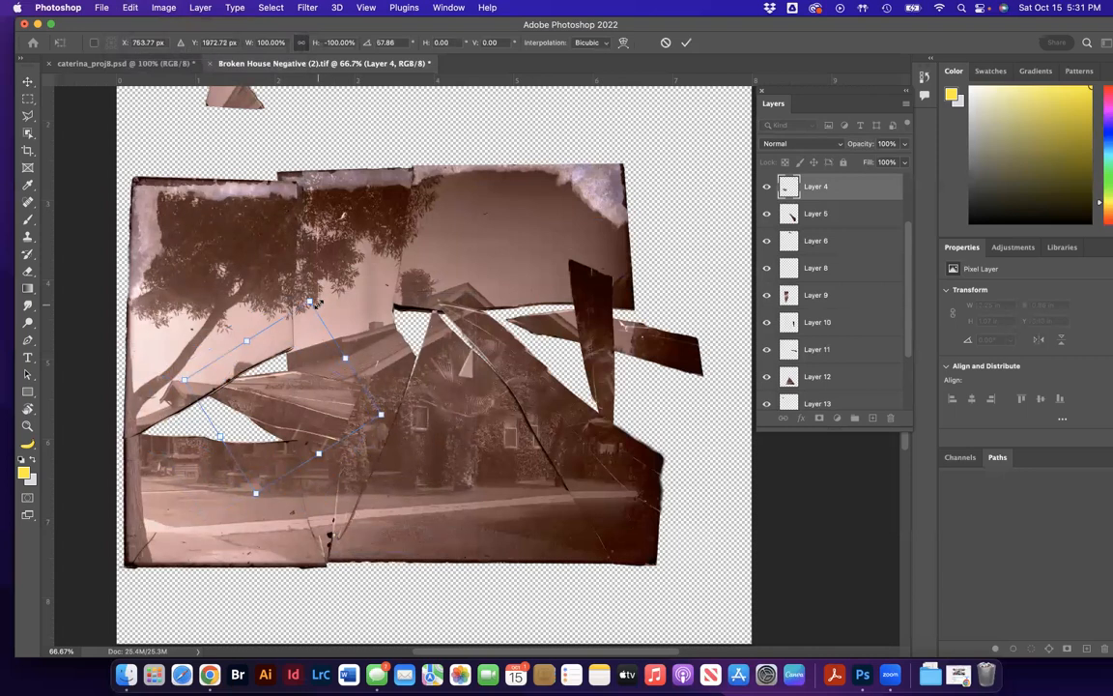
pyautogui.moveTo(288, 263); pyautogui.dragTo(271, 284)
pyautogui.moveTo(329, 409); pyautogui.dragTo(270, 415)
pyautogui.moveTo(346, 355)
pyautogui.mouseDown()
pyautogui.moveTo(331, 334)
pyautogui.moveTo(340, 345)
pyautogui.mouseUp()
# Fine-tune the Layer 4 shard's rotation to about 28.4° and seat it between the tree and street shards.
pyautogui.press('super+=')
pyautogui.press('super+=')
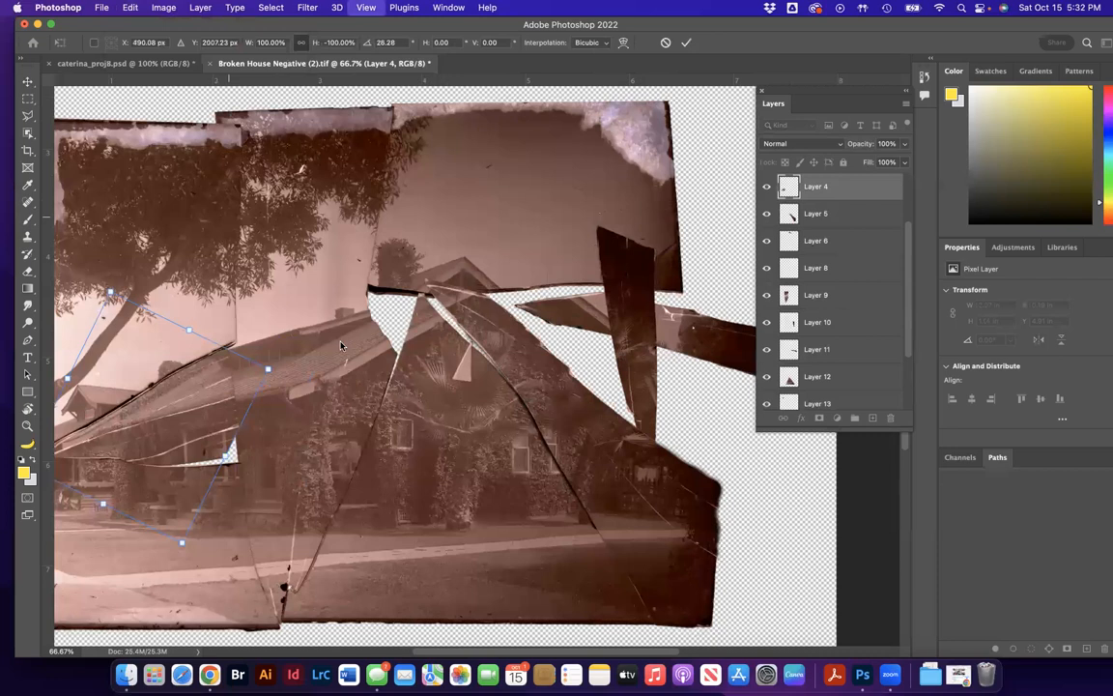
pyautogui.hscroll(-6, 320, 355)
pyautogui.scroll(-3, 320, 356)
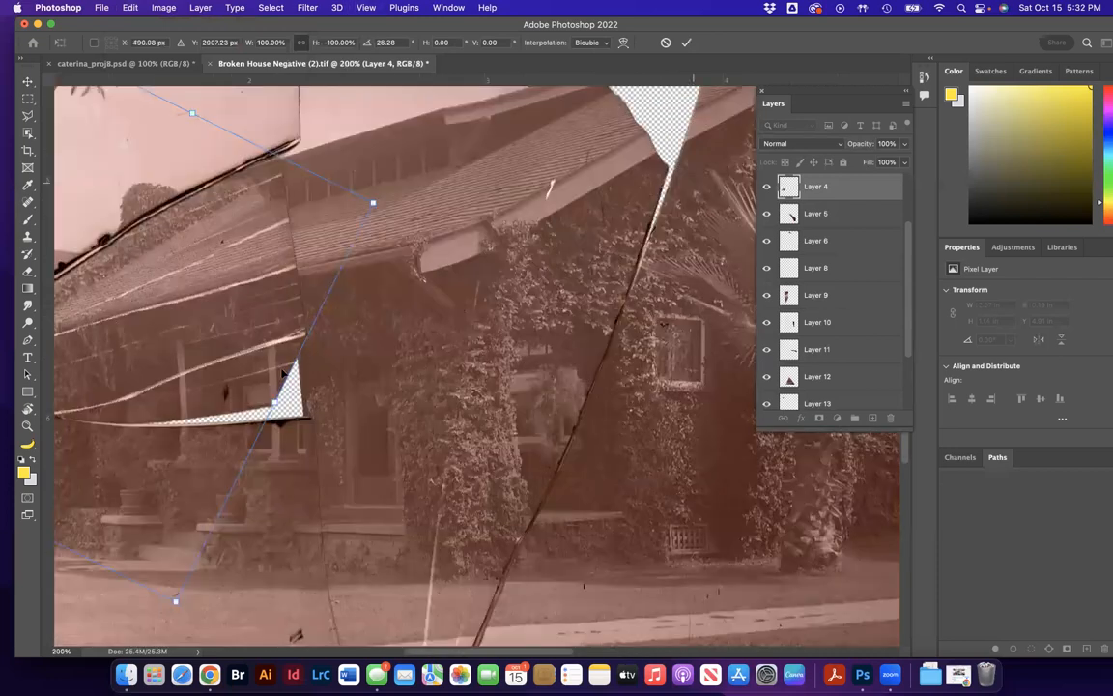
pyautogui.moveTo(269, 380); pyautogui.dragTo(268, 380)
pyautogui.moveTo(396, 200); pyautogui.dragTo(399, 208)
pyautogui.moveTo(284, 223); pyautogui.dragTo(282, 221)
pyautogui.hscroll(-4, 282, 221)
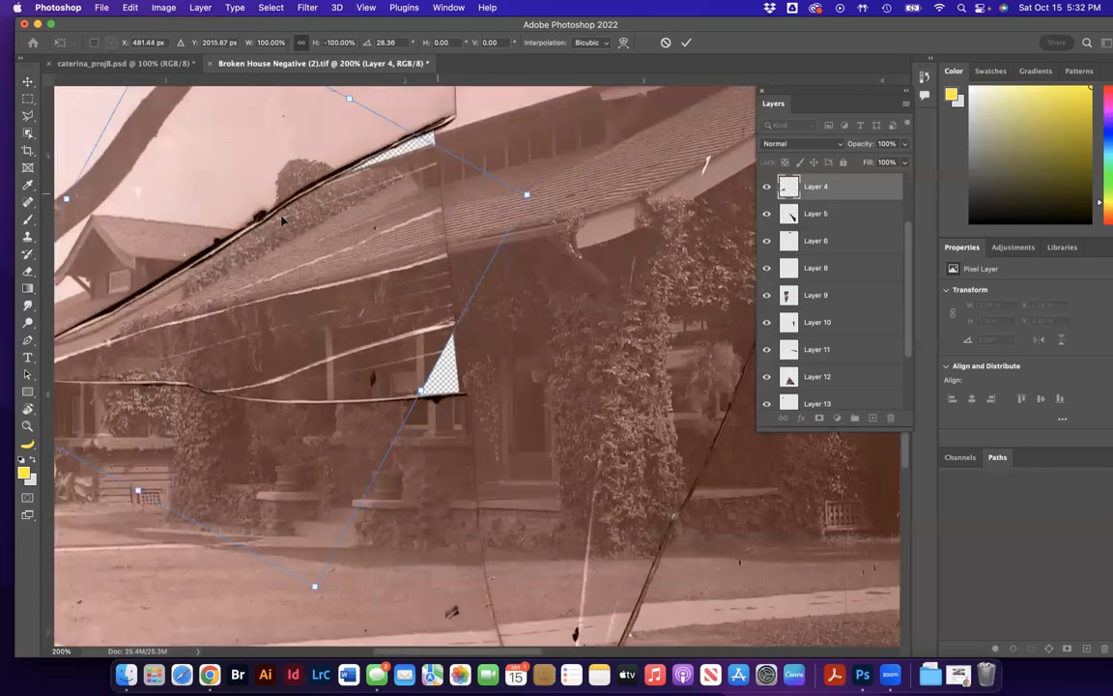
pyautogui.hscroll(-3, 282, 221)
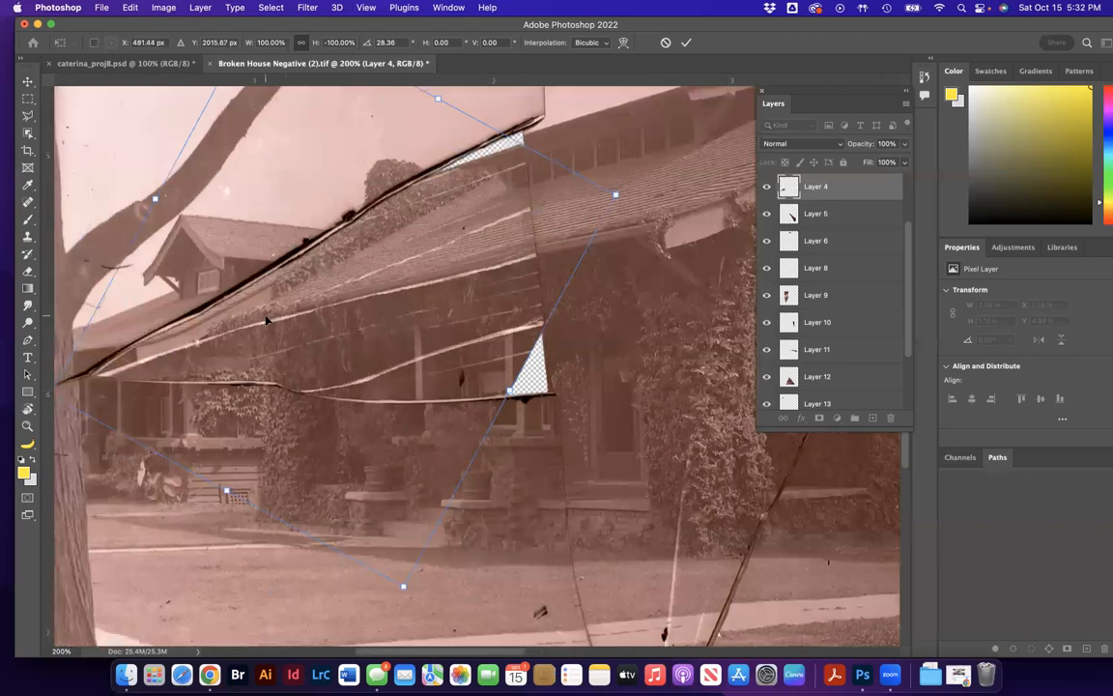
pyautogui.moveTo(460, 384)
pyautogui.mouseDown()
pyautogui.moveTo(479, 381)
pyautogui.moveTo(459, 386)
pyautogui.mouseUp()
pyautogui.press('Return')
# Move the tree shard away from the gap above the Layer 4 roof shard.
pyautogui.scroll(10, 406, 367)
pyautogui.hscroll(5, 406, 367)
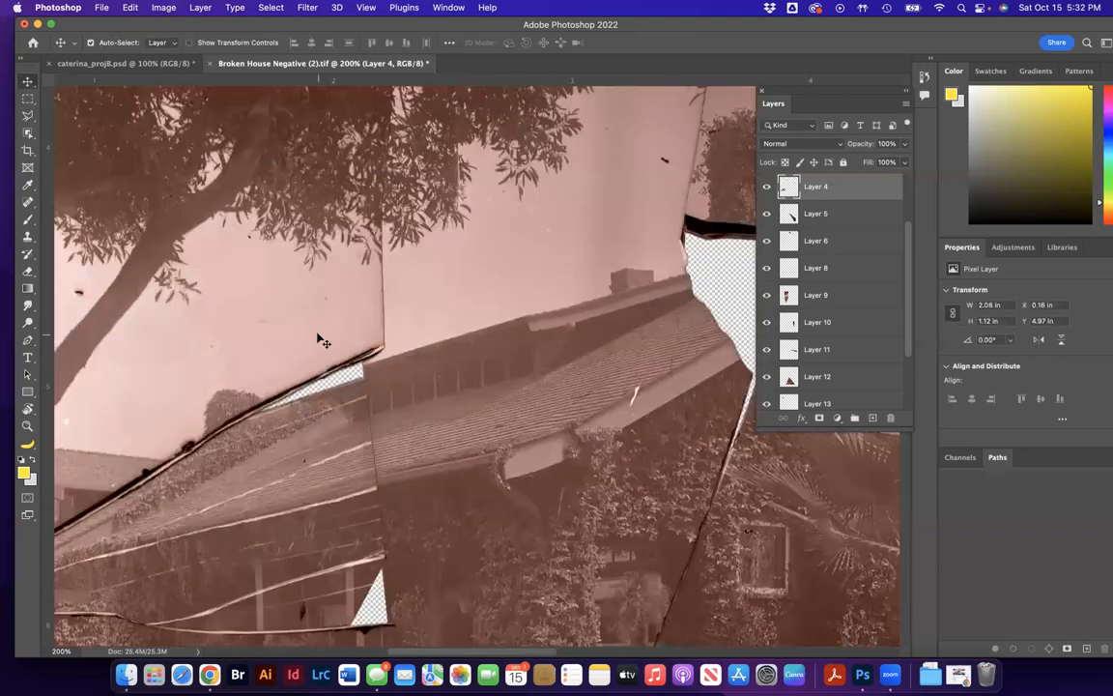
pyautogui.moveTo(293, 336); pyautogui.dragTo(286, 303)
# Flip the Layer 2 sliver horizontally, rotate it to about -54.4°, and fit it against the left edge of the middle sky shard.
pyautogui.hscroll(-5, 322, 315)
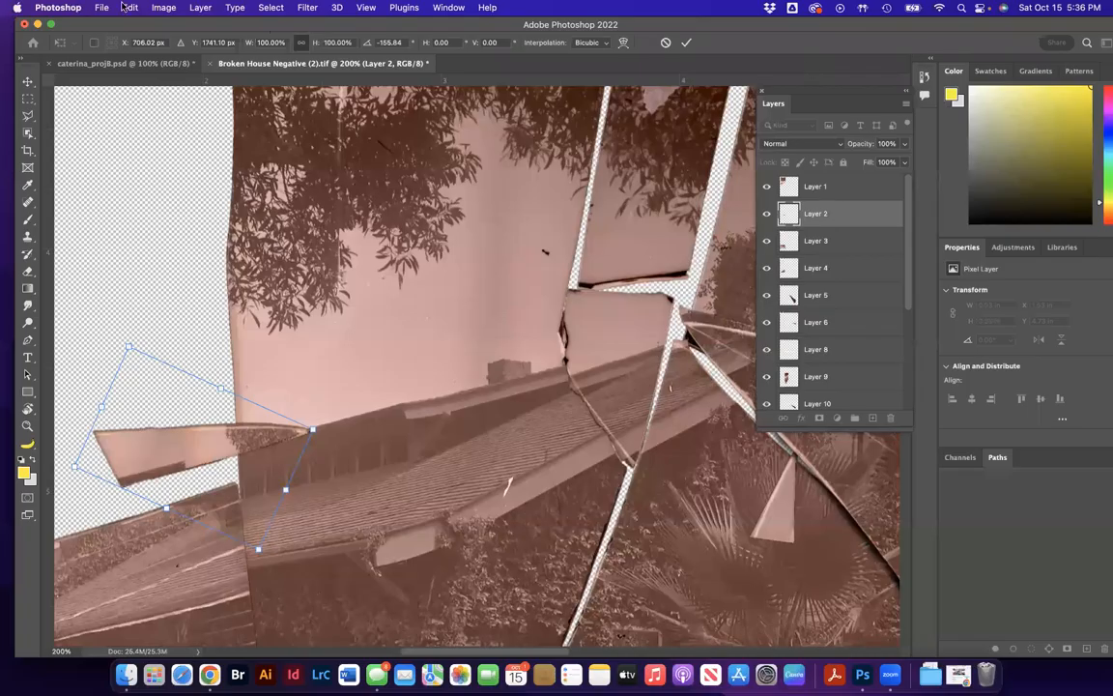
pyautogui.click(126, 7)
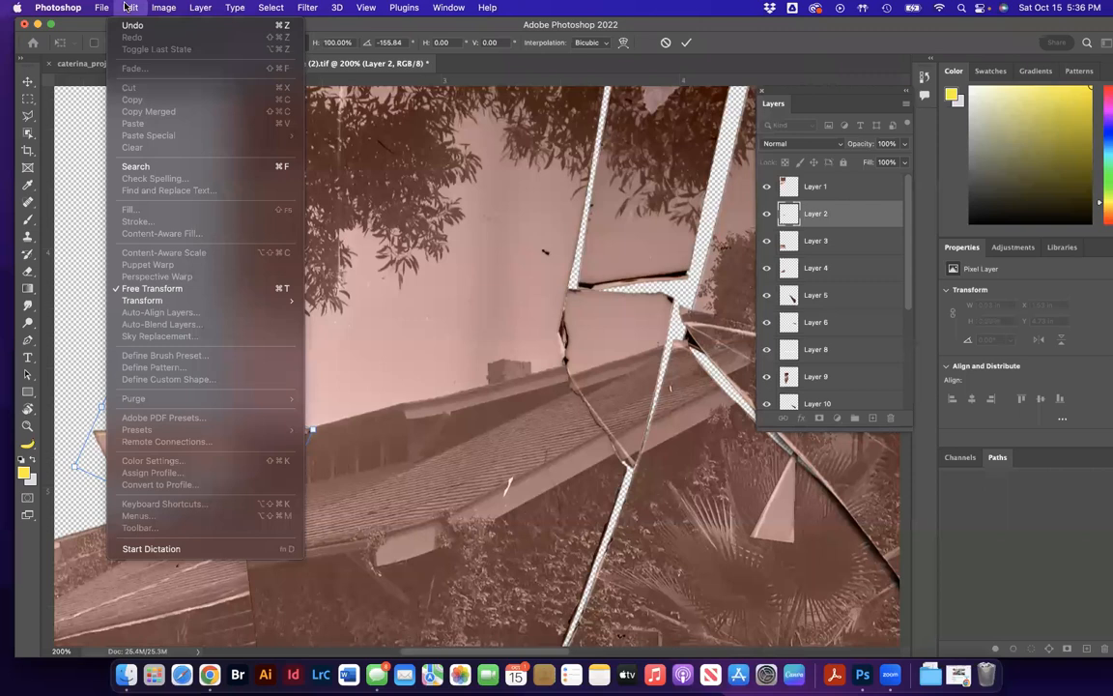
pyautogui.moveTo(154, 301)
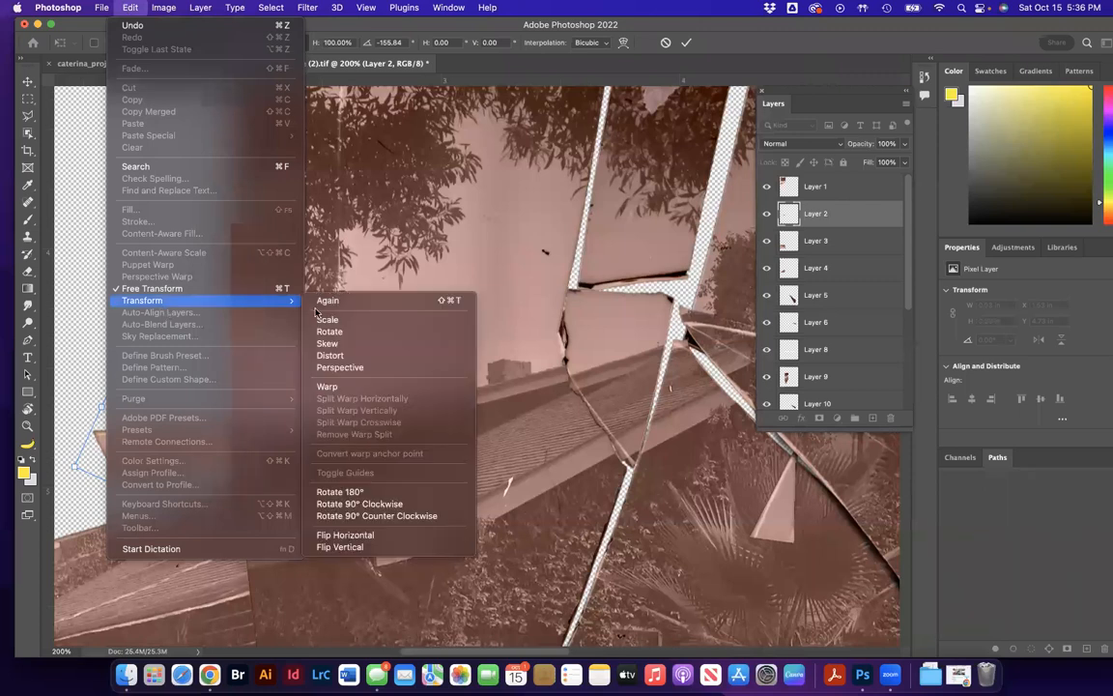
pyautogui.click(327, 538)
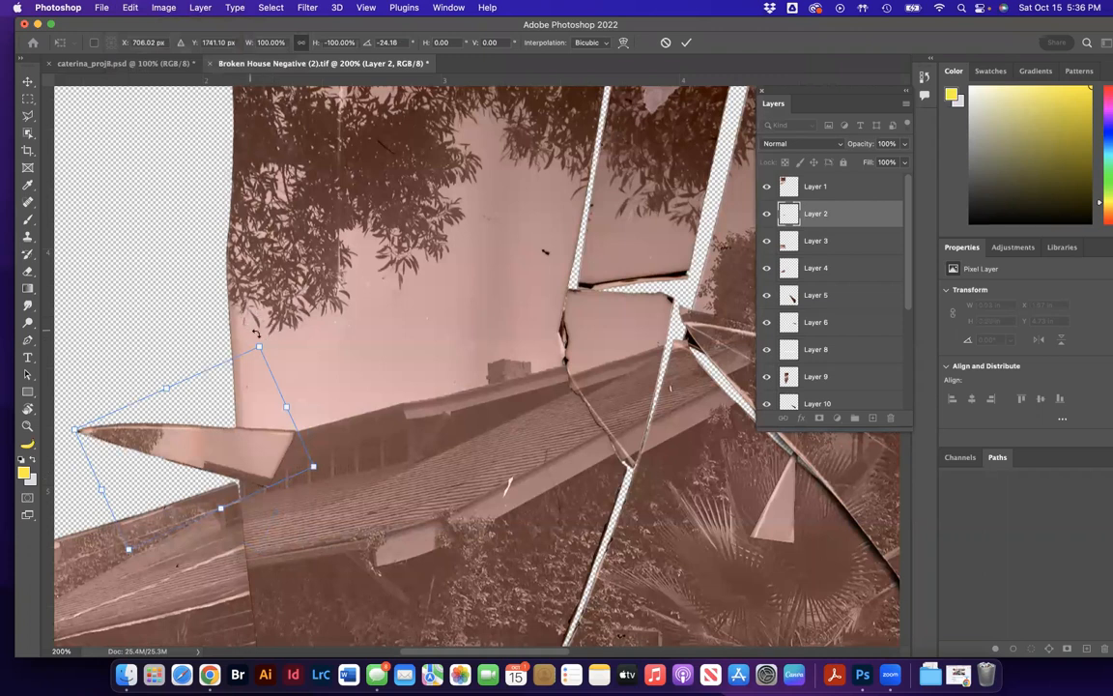
pyautogui.moveTo(237, 331); pyautogui.dragTo(191, 338)
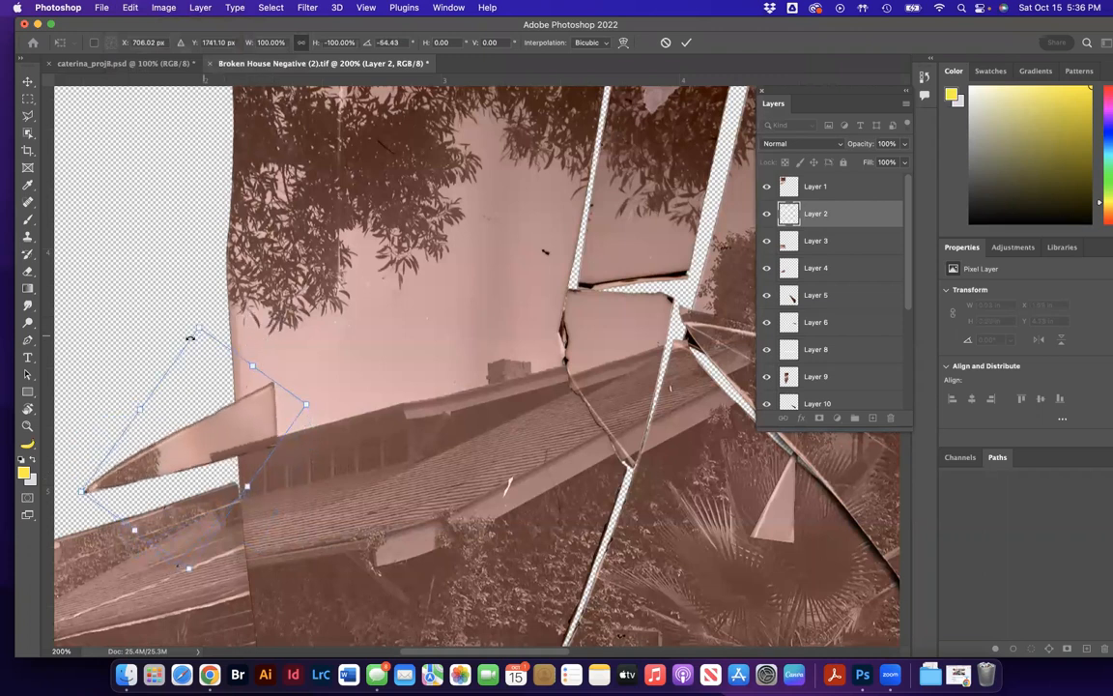
pyautogui.moveTo(236, 433); pyautogui.dragTo(198, 469)
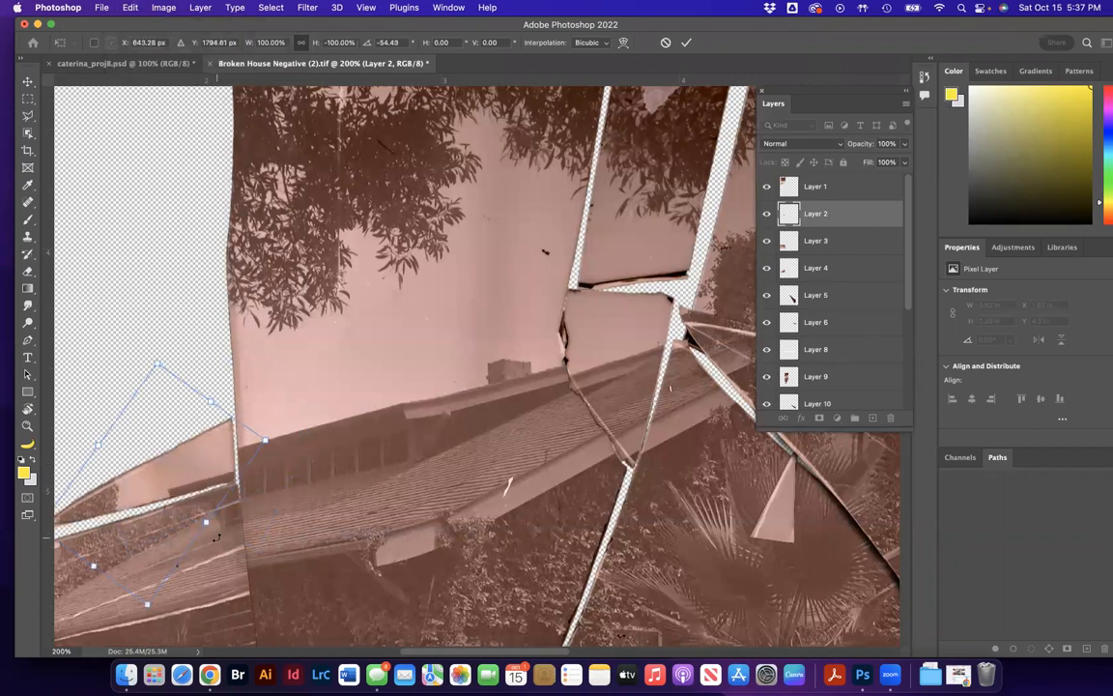
pyautogui.press('Return')
pyautogui.moveTo(191, 427); pyautogui.dragTo(189, 394)
# Move the Layer 4 shard up and rotate it slightly so its roof edge fits against the Layer 2 sliver.
pyautogui.moveTo(208, 558); pyautogui.dragTo(206, 531)
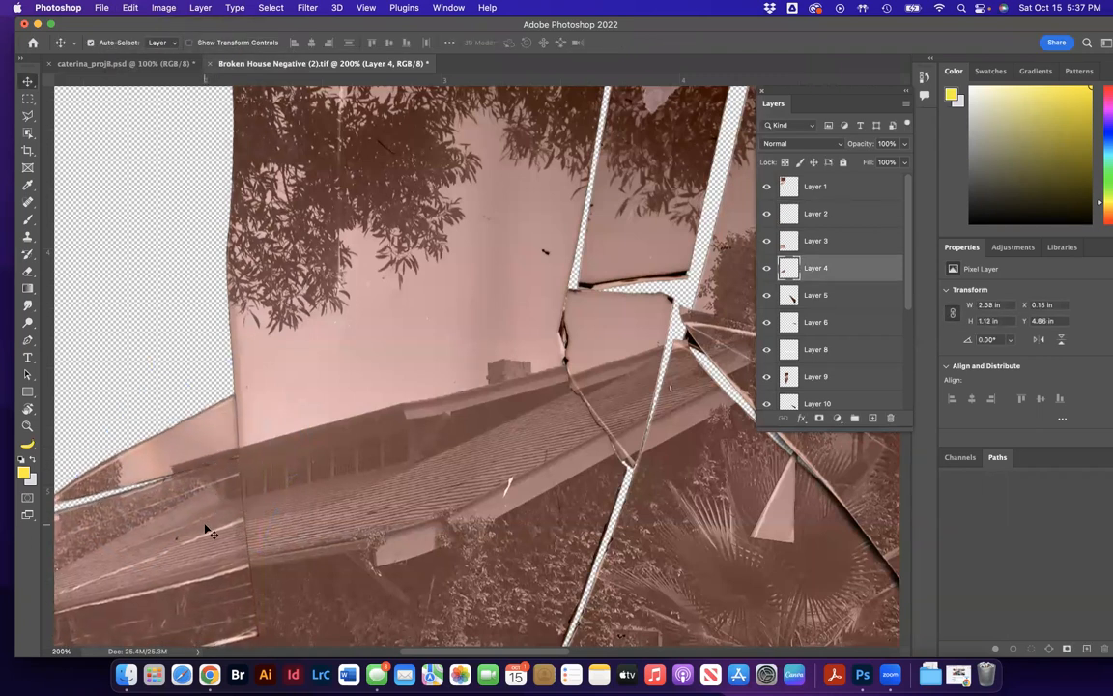
pyautogui.hscroll(-5, 206, 529)
pyautogui.scroll(-3, 206, 530)
pyautogui.press('super+t')
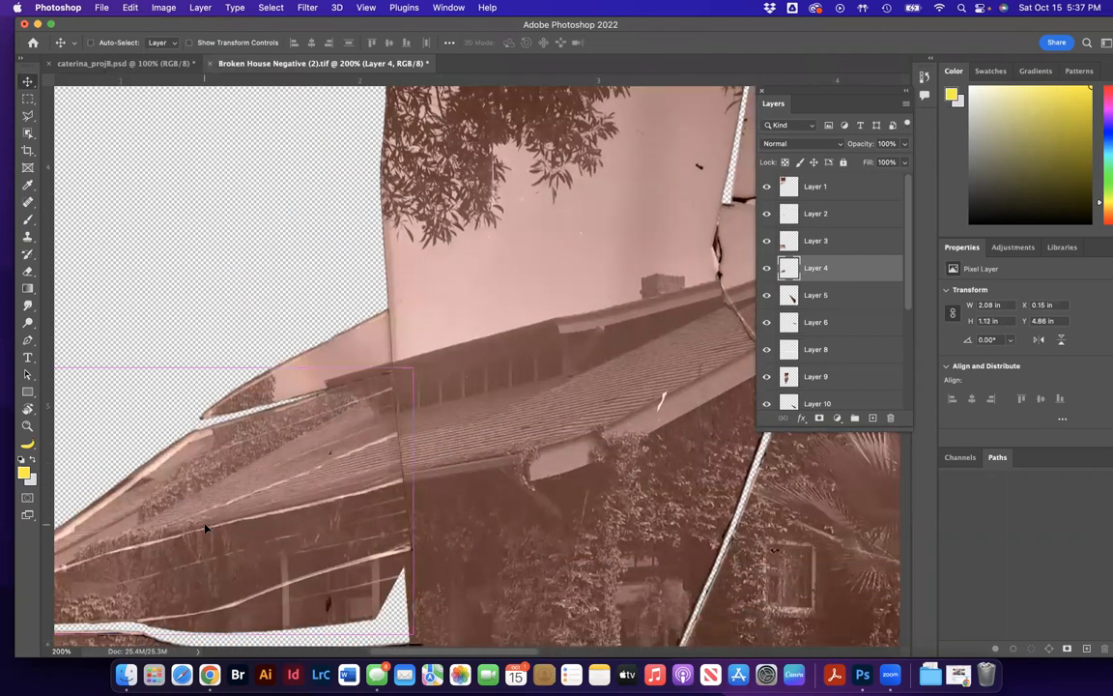
pyautogui.moveTo(412, 344); pyautogui.dragTo(422, 358)
pyautogui.moveTo(329, 448); pyautogui.dragTo(319, 440)
pyautogui.press('Return')
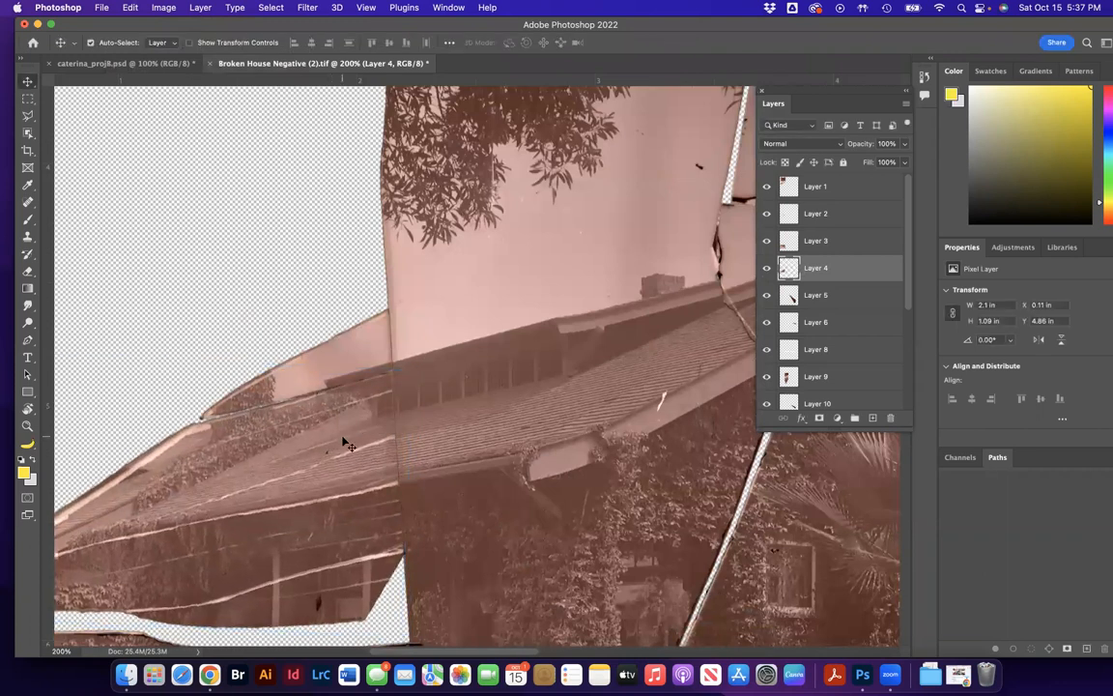
# Bring the Layer 1 tree shard back down against the Layer 2 sliver and the middle sky shard.
pyautogui.scroll(5, 404, 375)
pyautogui.moveTo(107, 114); pyautogui.dragTo(82, 548)
pyautogui.moveTo(242, 398); pyautogui.dragTo(209, 515)
pyautogui.scroll(-5, 209, 515)
pyautogui.hscroll(-4, 208, 517)
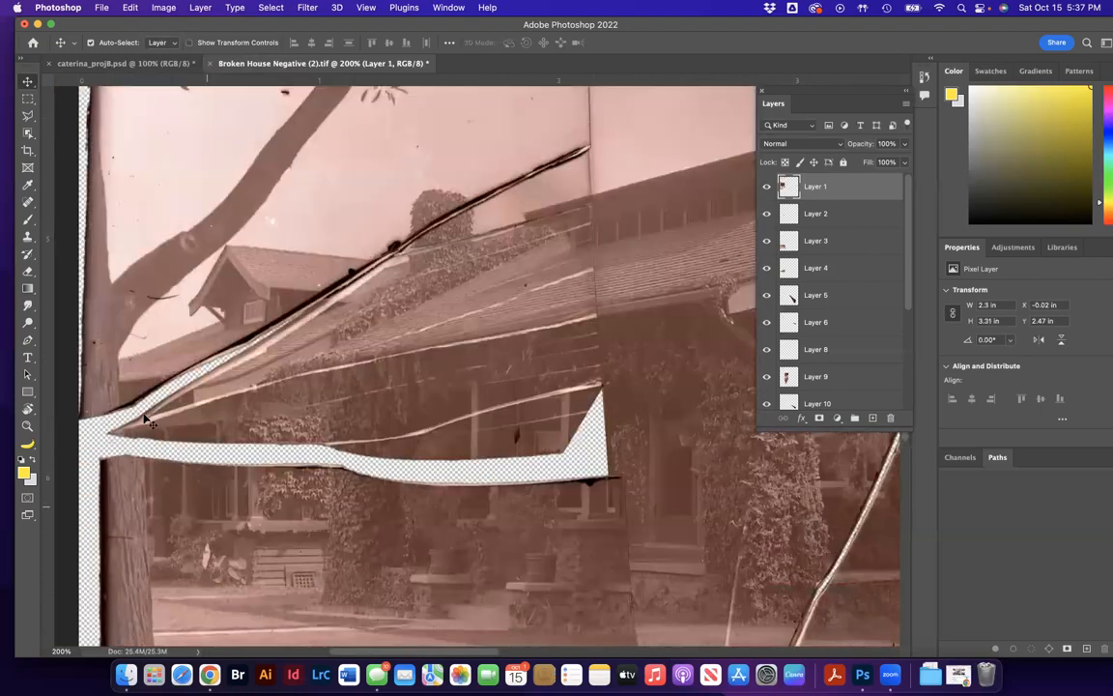
pyautogui.moveTo(147, 378); pyautogui.dragTo(153, 346)
# Move the Layer 3 street shard up against the Layer 4 shard, and lower the tree shard onto the roof edge.
pyautogui.moveTo(372, 501); pyautogui.dragTo(350, 476)
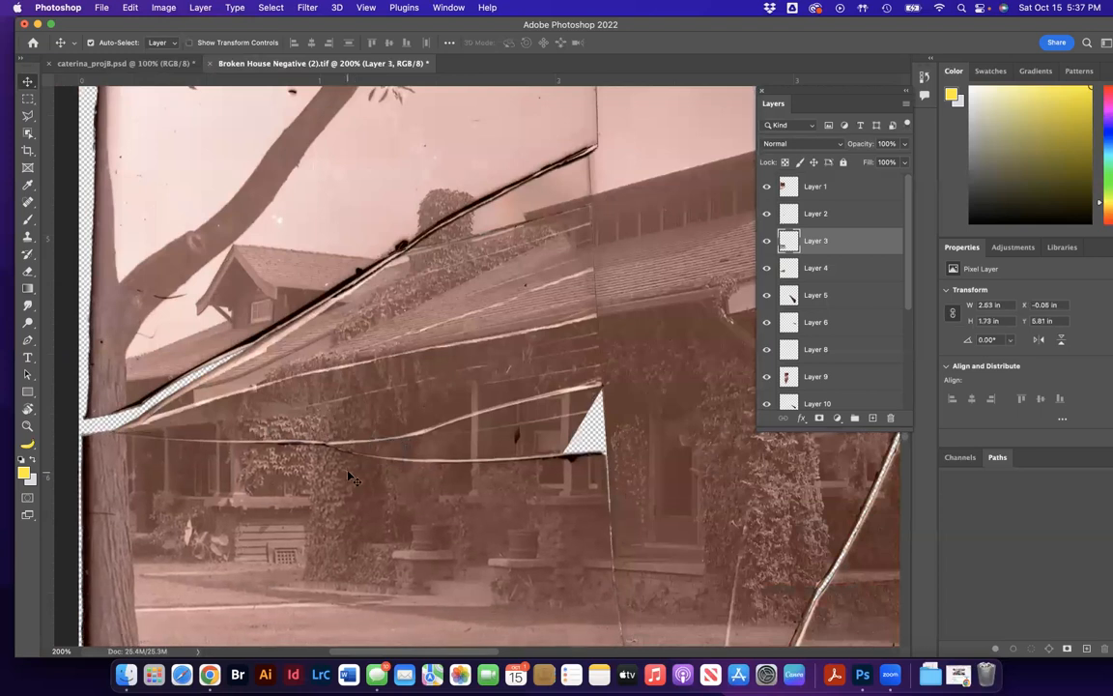
pyautogui.moveTo(567, 400); pyautogui.dragTo(567, 406)
pyautogui.moveTo(133, 324); pyautogui.dragTo(137, 370)
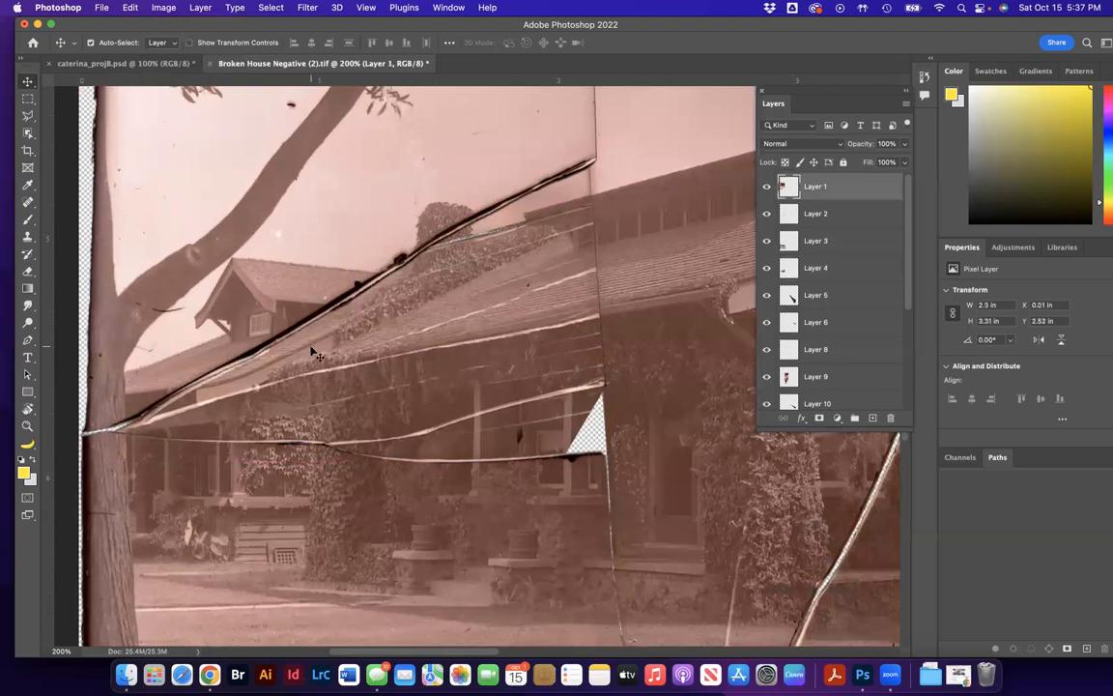
# Rotate the Layer 13 shard right of the chimney about 4.5° and fit it against the adjoining roof shard.
pyautogui.scroll(5, 316, 352)
pyautogui.scroll(5, 316, 352)
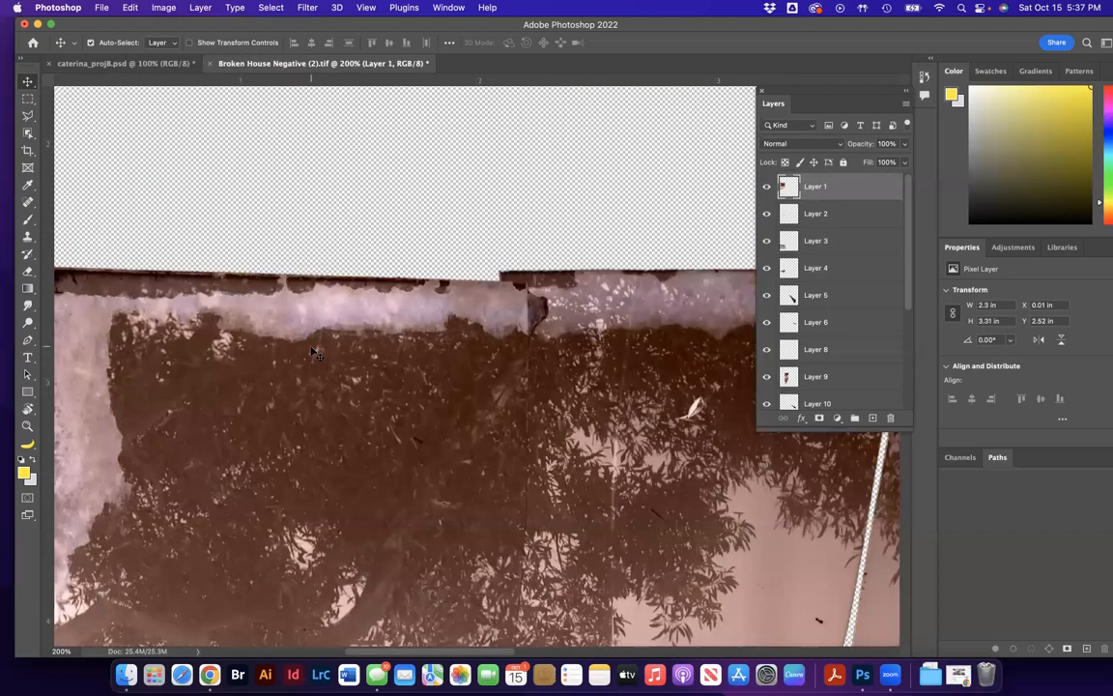
pyautogui.scroll(-5, 315, 352)
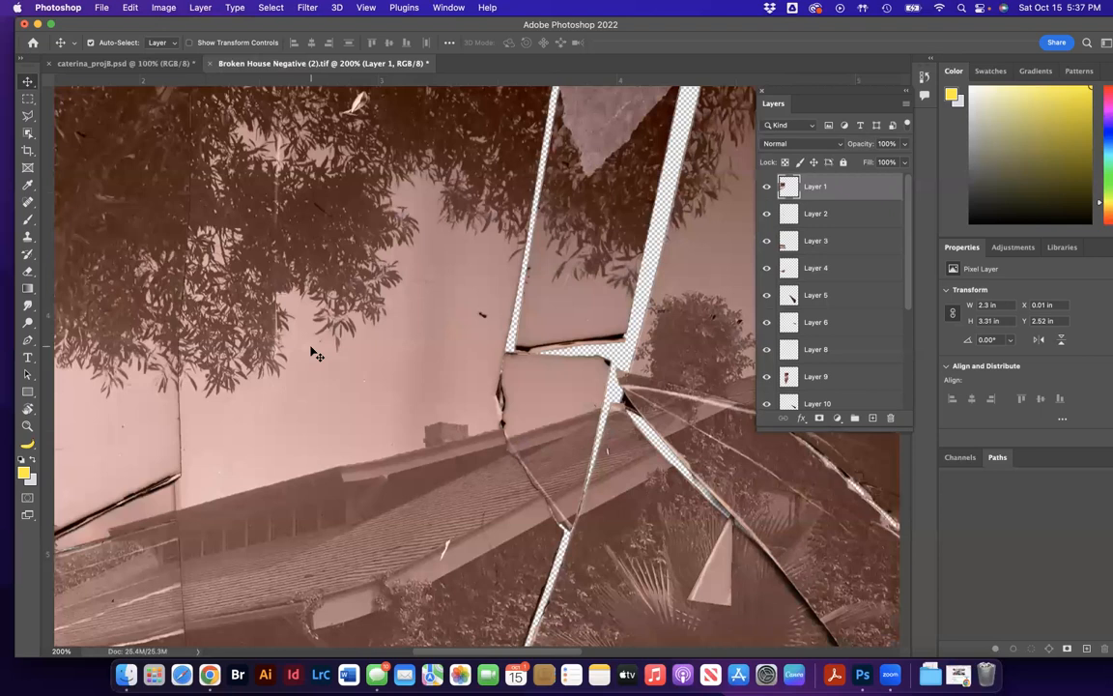
pyautogui.hscroll(5, 315, 354)
pyautogui.press('super+j')
pyautogui.press('super+t')
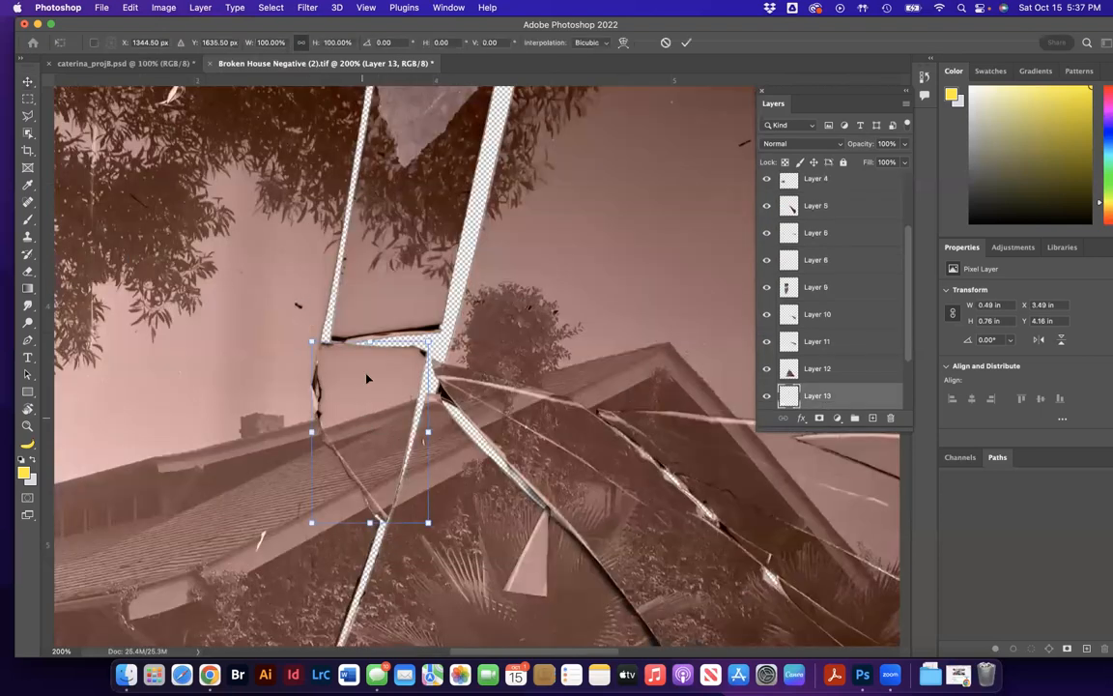
pyautogui.moveTo(400, 317); pyautogui.dragTo(408, 320)
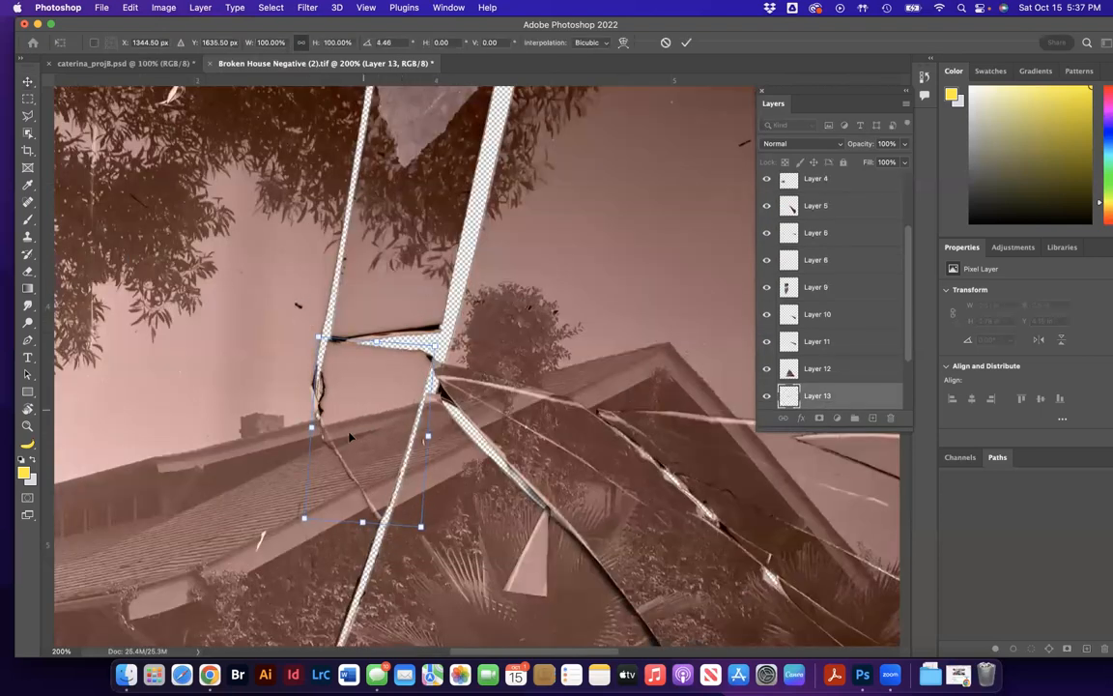
pyautogui.moveTo(344, 445); pyautogui.dragTo(340, 440)
pyautogui.moveTo(339, 439); pyautogui.dragTo(341, 440)
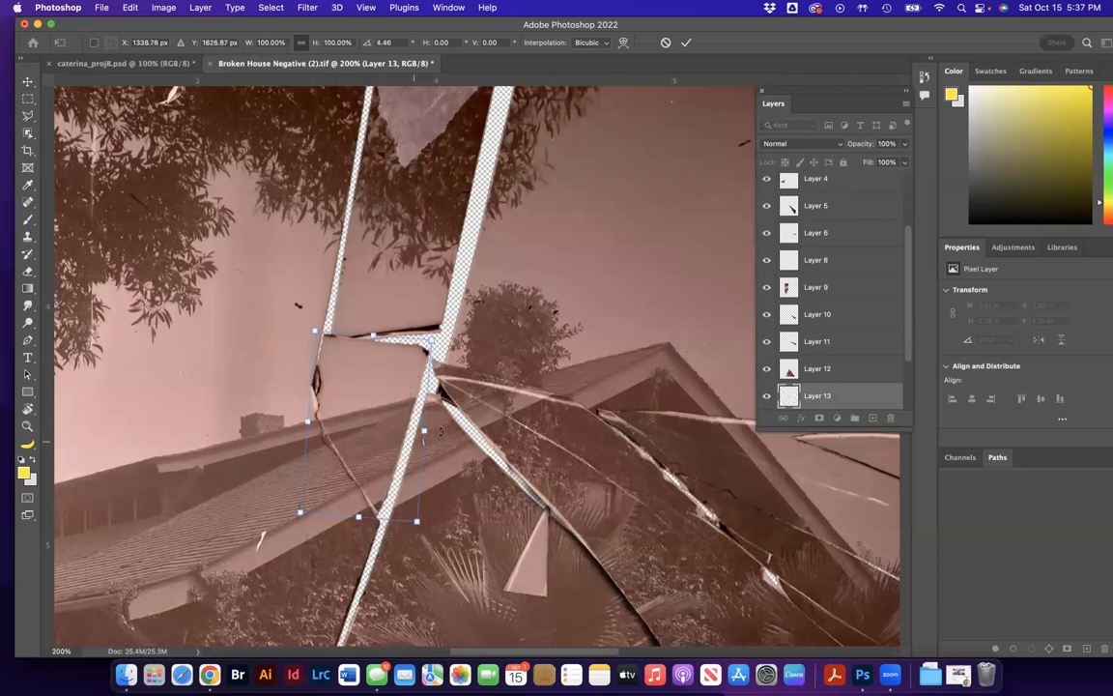
pyautogui.press('Return')
# Move the Layer 12 house shard against the Layer 13 shard, and shift the adjoining gable shards and Layer 10 sliver to tighten the seams.
pyautogui.moveTo(426, 439); pyautogui.dragTo(425, 382)
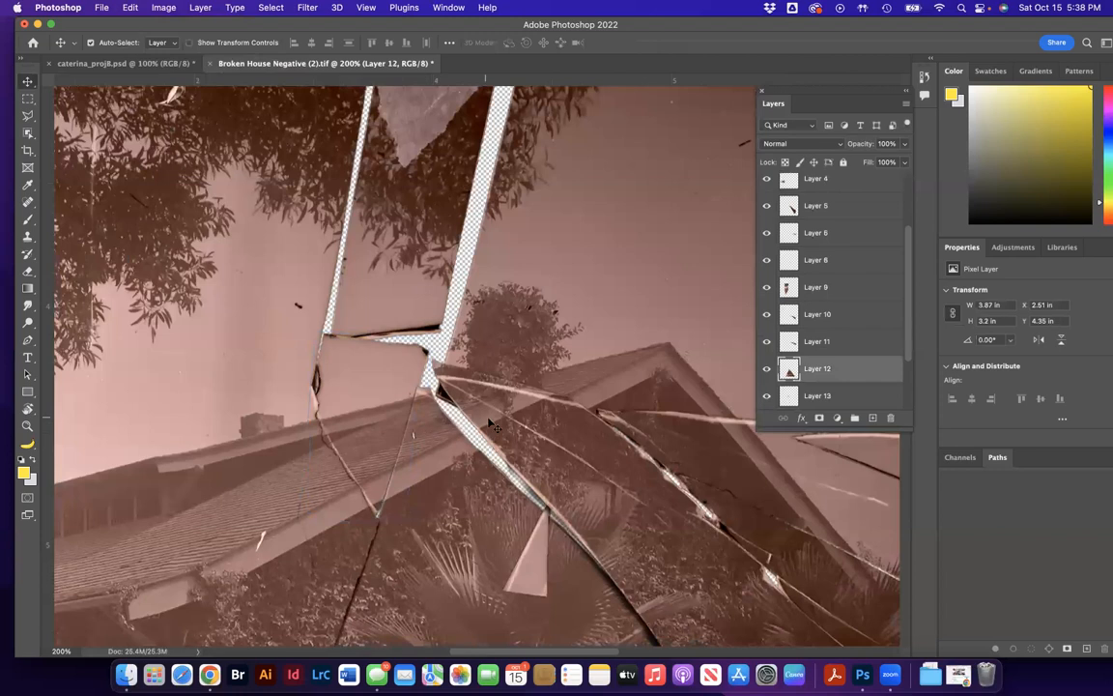
pyautogui.click(488, 425)
pyautogui.moveTo(488, 425); pyautogui.dragTo(493, 443)
pyautogui.moveTo(649, 428); pyautogui.dragTo(642, 445)
pyautogui.click(697, 500)
pyautogui.moveTo(698, 501)
pyautogui.mouseDown()
pyautogui.moveTo(682, 500)
pyautogui.moveTo(703, 511)
pyautogui.mouseUp()
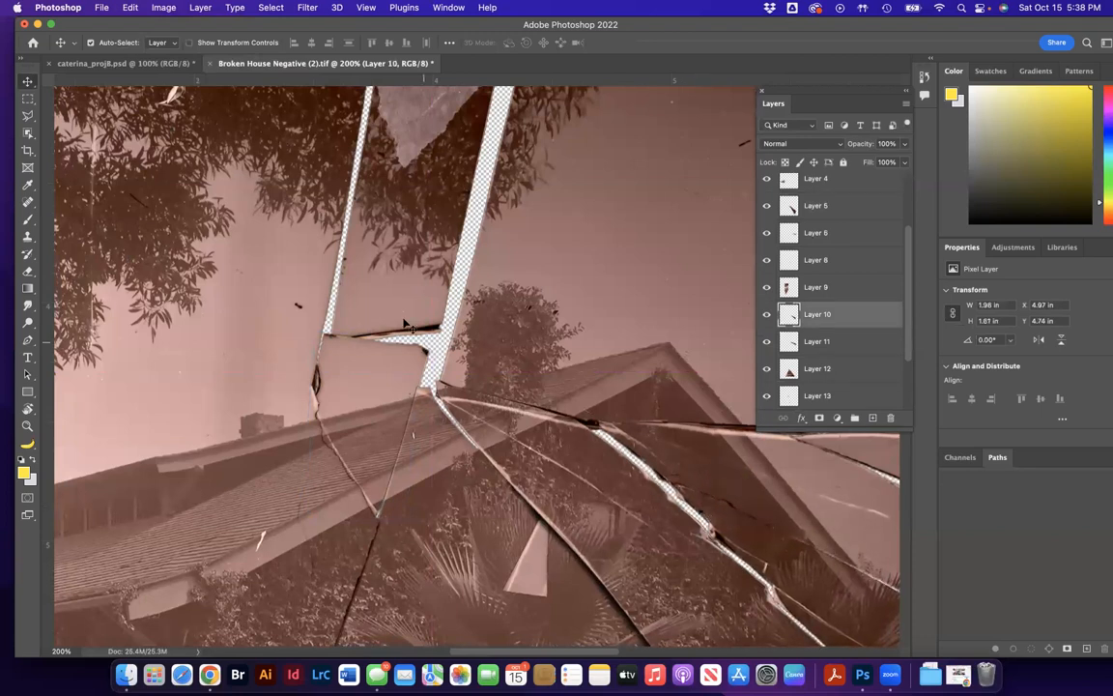
# Move the small triangular Layer 8 shard from the gable into the gap below the middle tree shard and rotate it to fit.
pyautogui.press('super+minus')
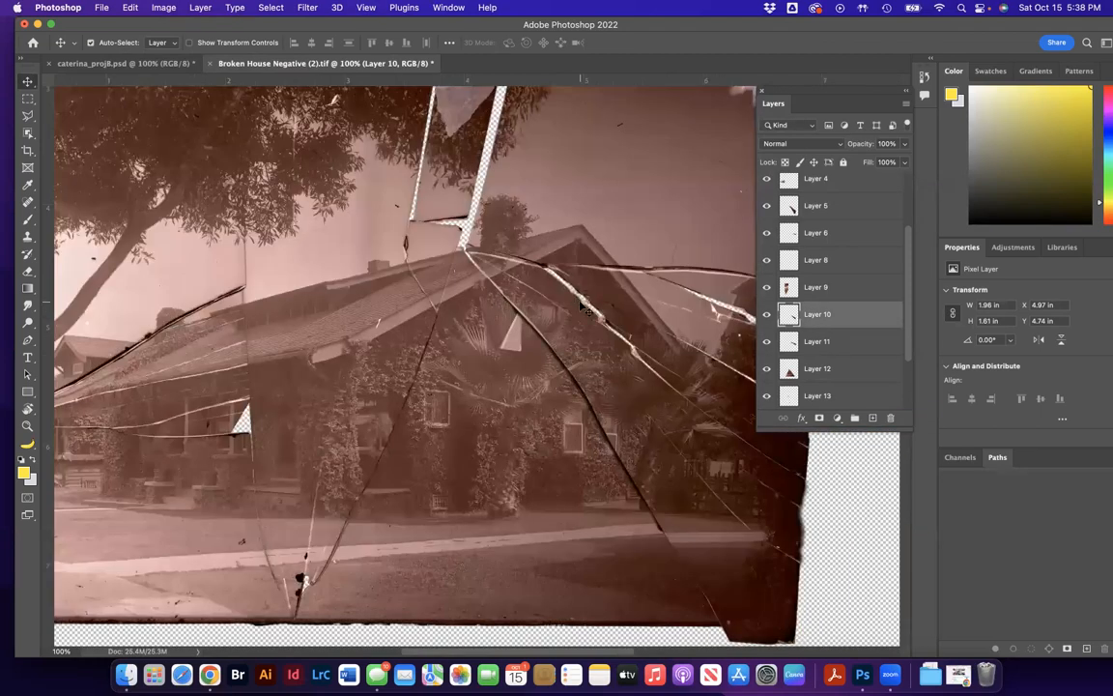
pyautogui.moveTo(512, 333); pyautogui.dragTo(456, 225)
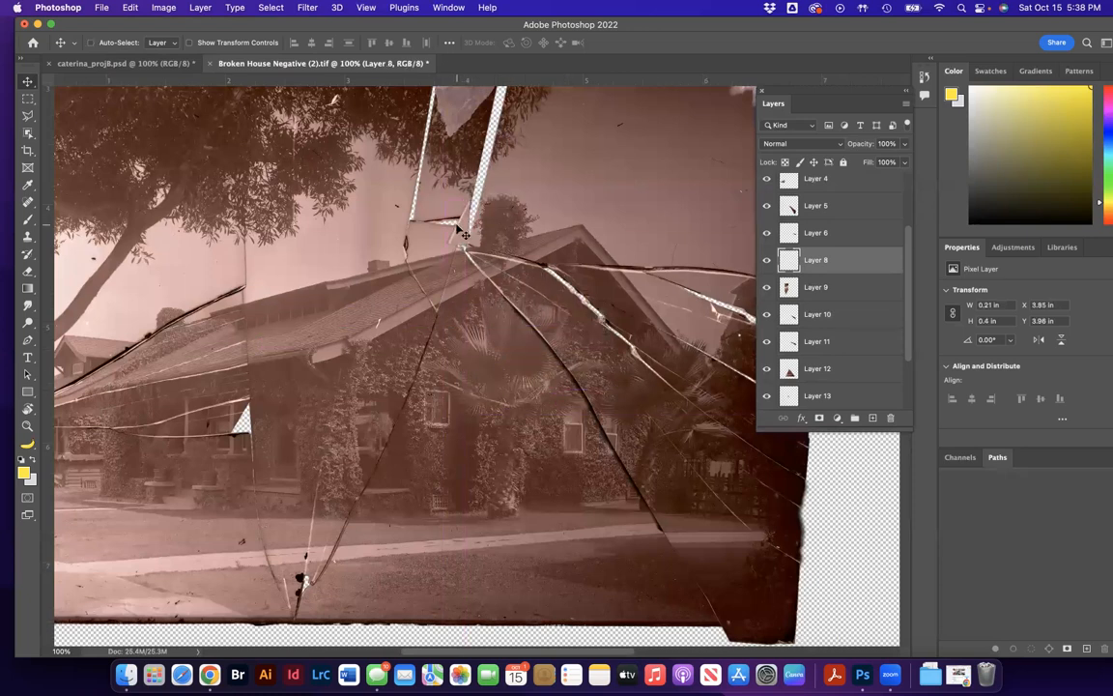
pyautogui.press('super+t')
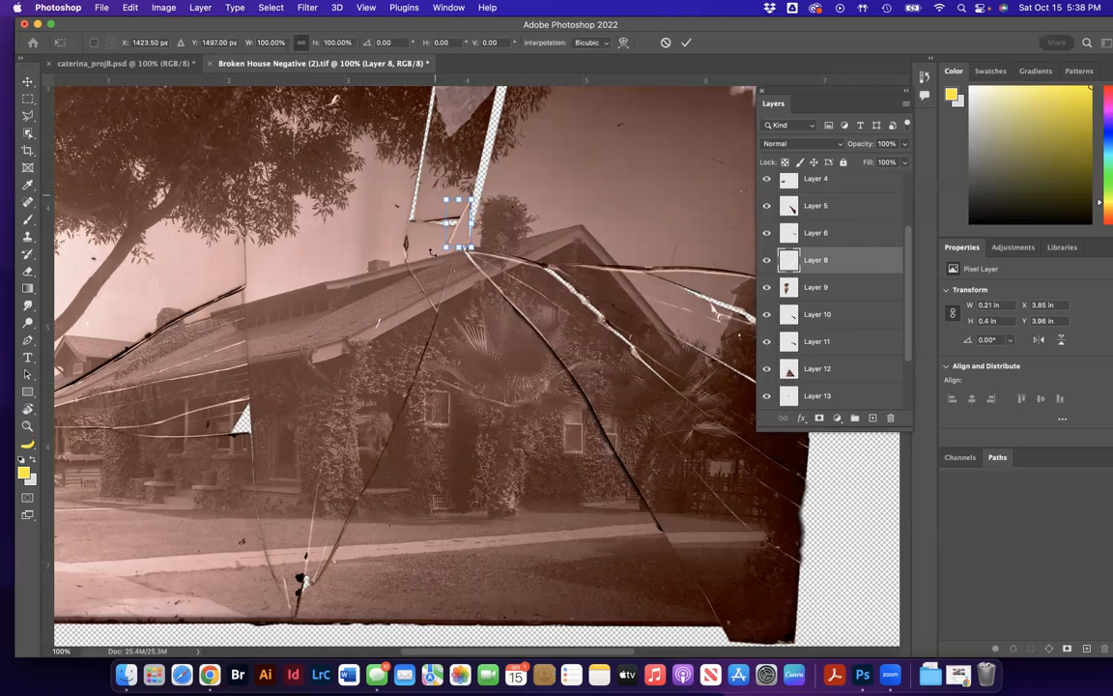
pyautogui.moveTo(434, 253); pyautogui.dragTo(462, 225)
pyautogui.press('Return')
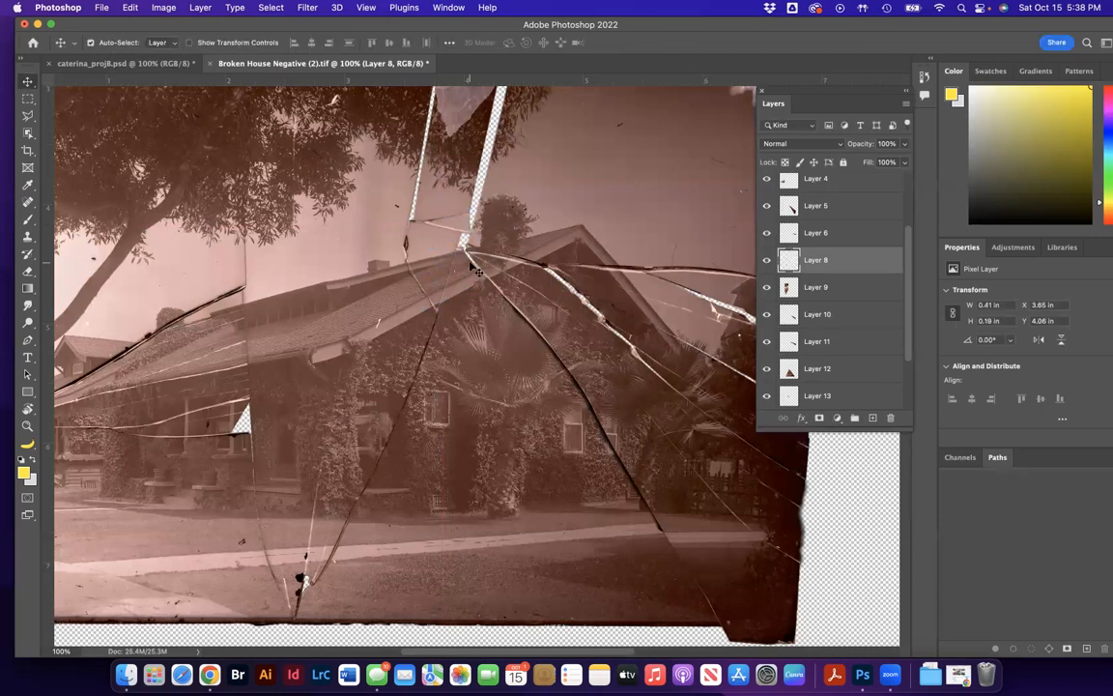
# Park the small Layer 8 shard on the empty canvas beyond the photo's right edge.
pyautogui.scroll(-2, 470, 263)
pyautogui.hscroll(5, 471, 266)
pyautogui.scroll(1, 471, 267)
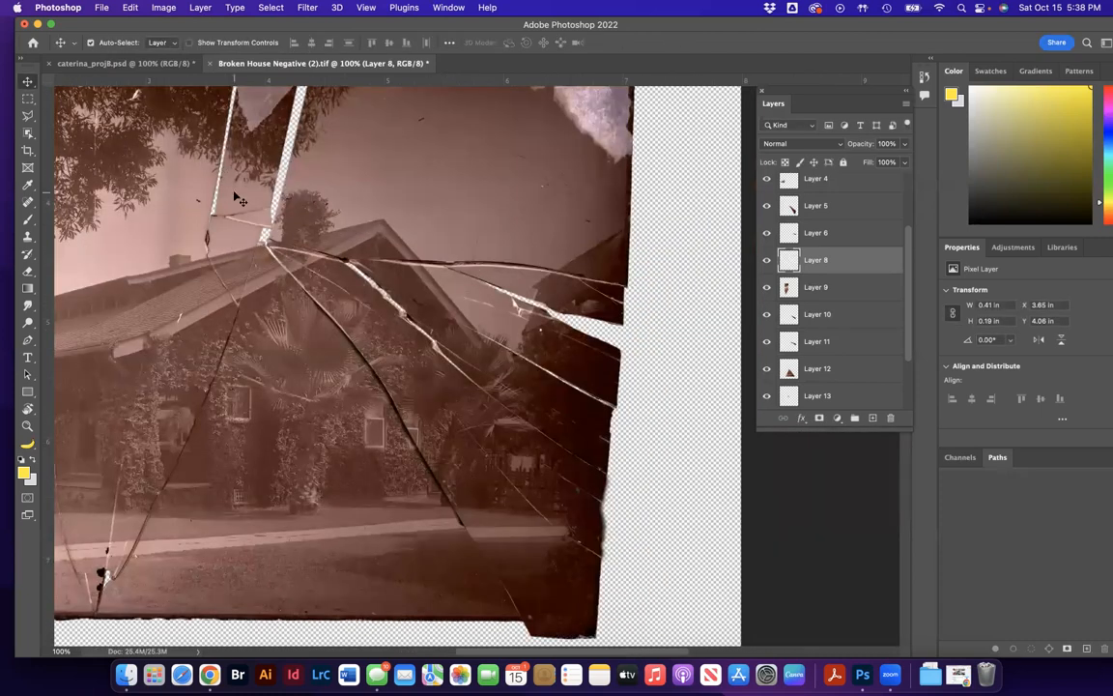
pyautogui.moveTo(249, 221); pyautogui.dragTo(663, 366)
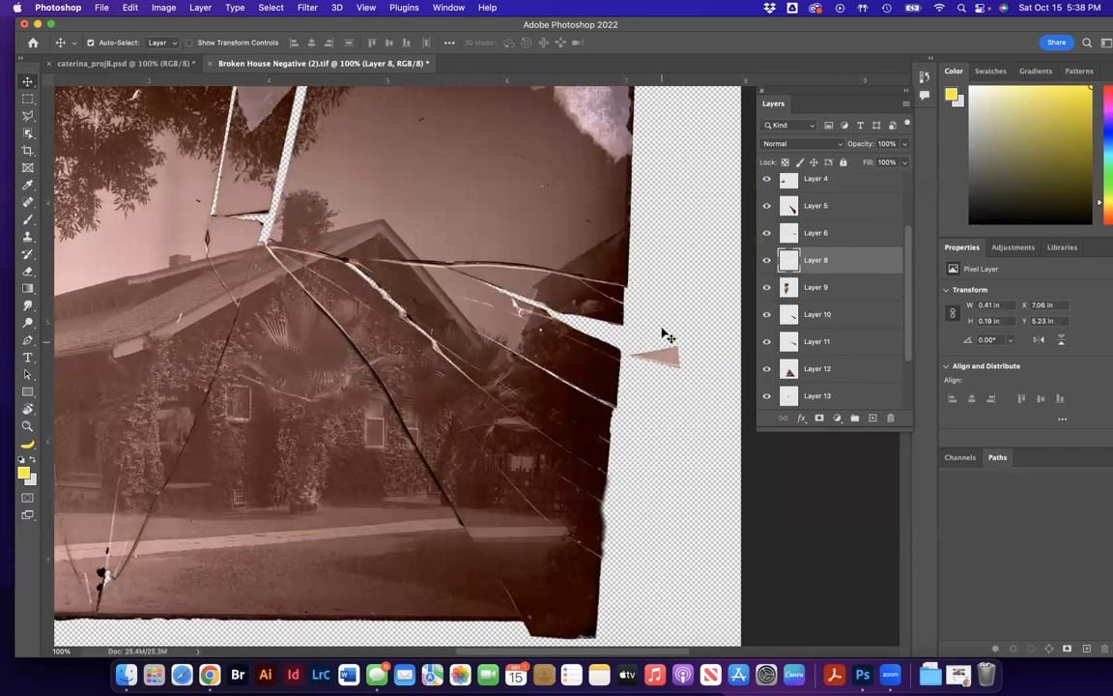
# Move the Layer 11 shard up toward the right sky shard and rotate it about -6.1°.
pyautogui.click(594, 357)
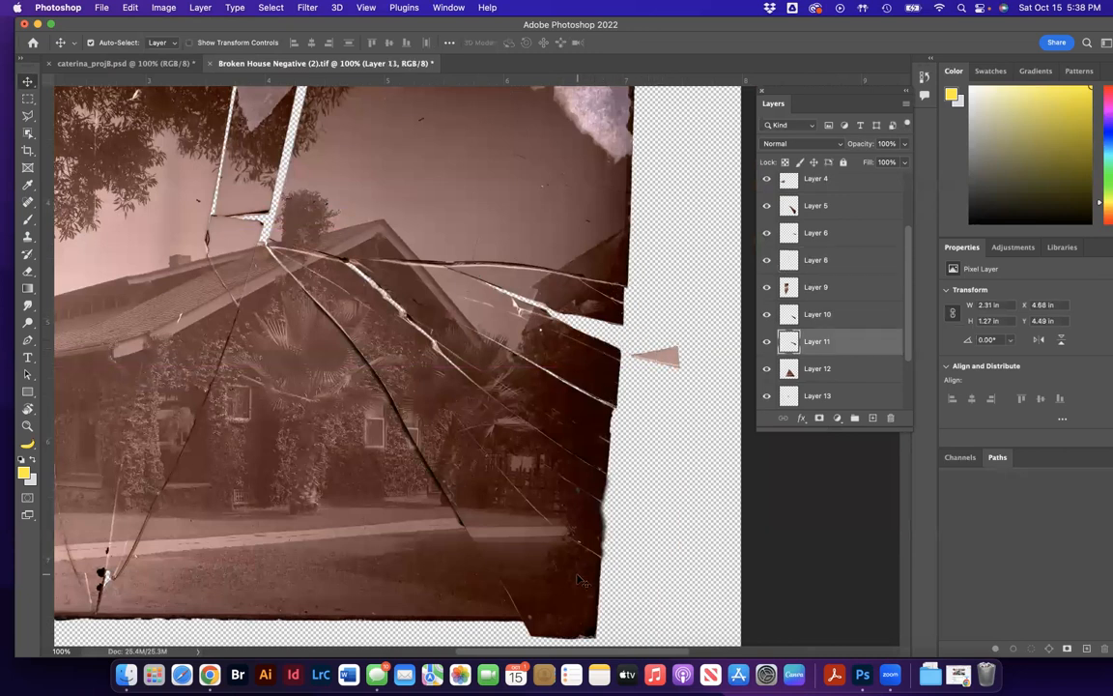
pyautogui.moveTo(606, 363); pyautogui.dragTo(603, 350)
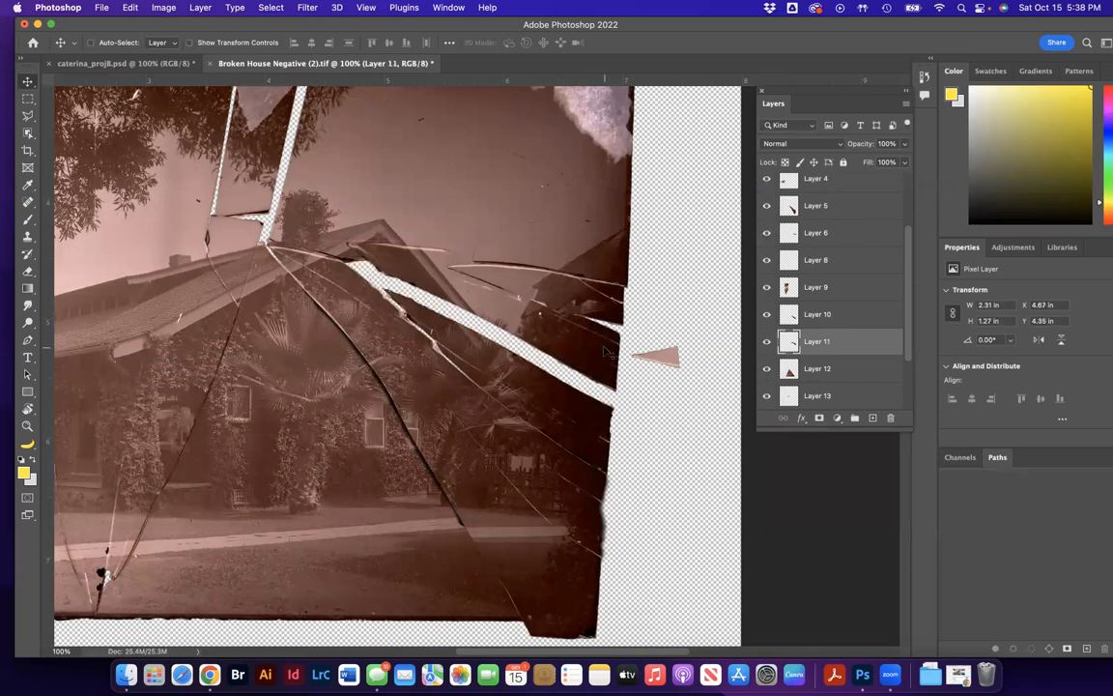
pyautogui.press('super+t')
pyautogui.moveTo(654, 303); pyautogui.dragTo(641, 289)
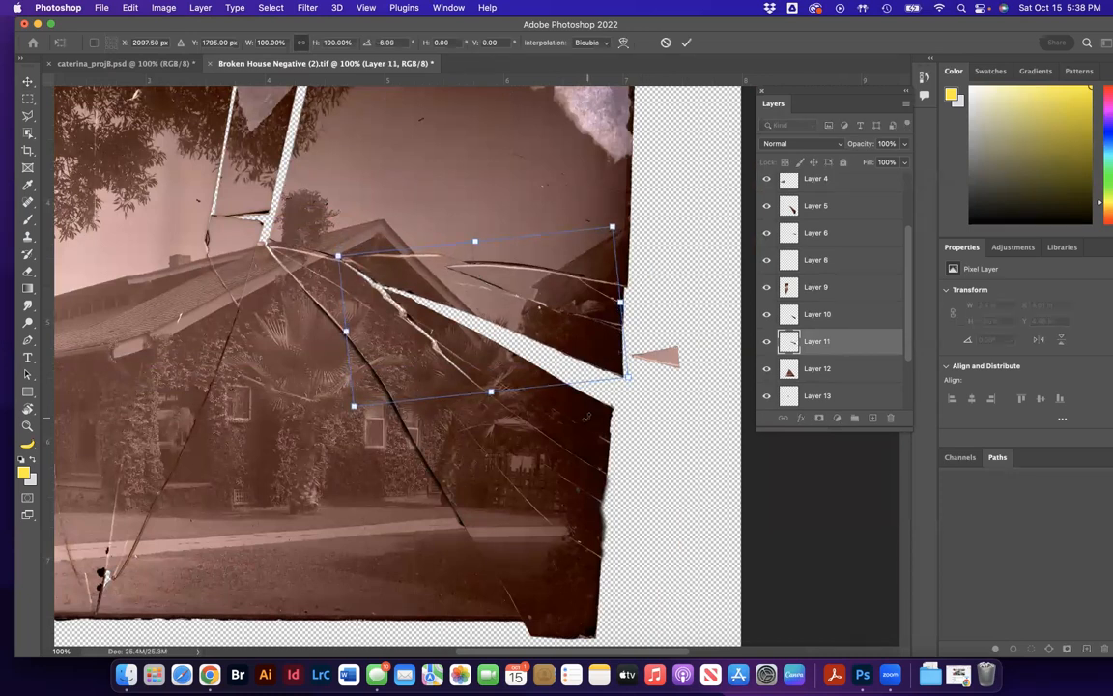
pyautogui.press('Return')
# Move the Layer 10 shard up against the Layer 11 shard and rotate it to close the seam.
pyautogui.keyDown('super'); pyautogui.click(586, 418); pyautogui.keyUp('super')
pyautogui.moveTo(586, 418)
pyautogui.mouseDown()
pyautogui.moveTo(589, 400)
pyautogui.moveTo(639, 371)
pyautogui.moveTo(603, 404)
pyautogui.mouseUp()
pyautogui.press('super+t')
pyautogui.press('Return')
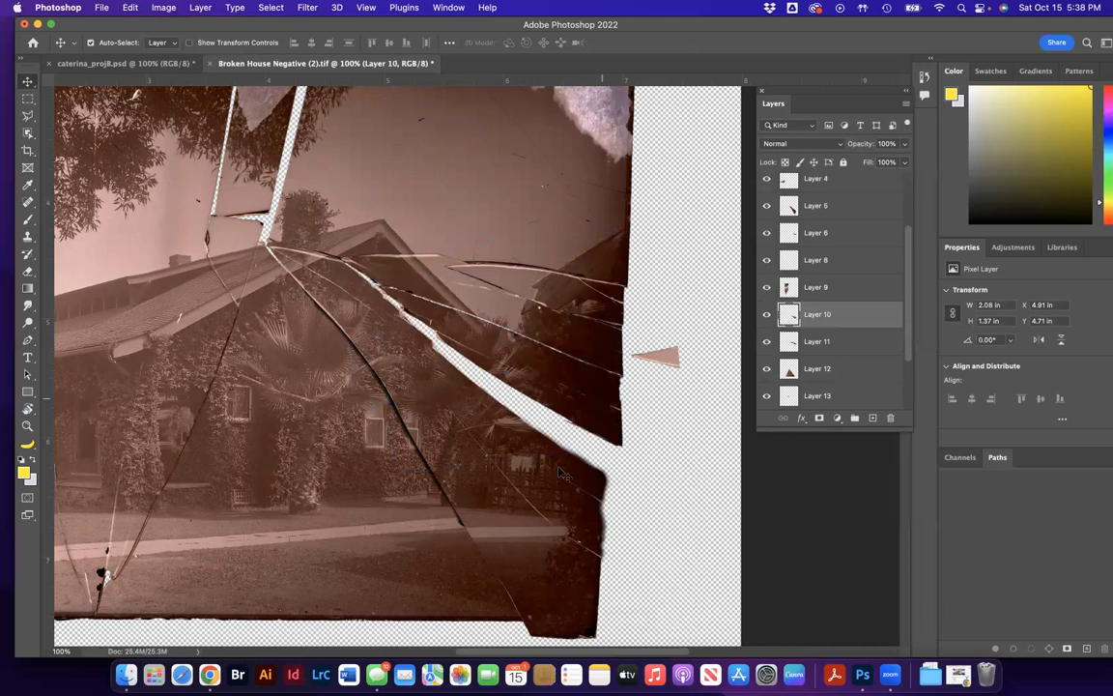
# Fit the large lower-right Layer 5 shard up against the Layer 10 shard, rotating it about -4.5°.
pyautogui.moveTo(559, 471); pyautogui.dragTo(566, 459)
pyautogui.hotkey('ctrl', 't')
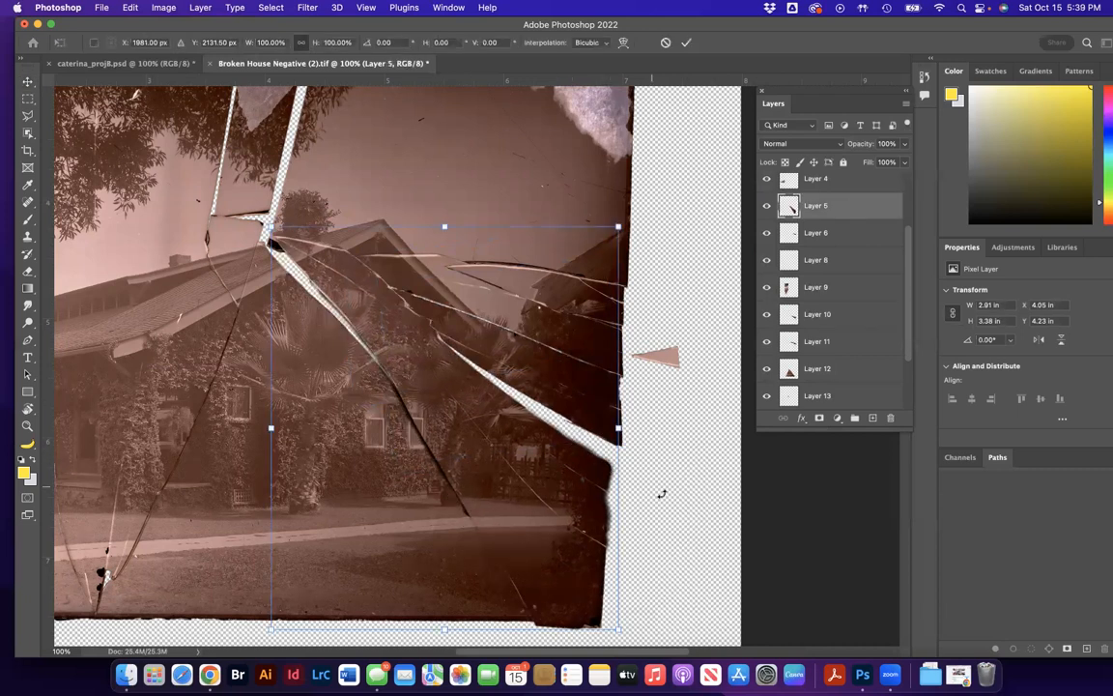
pyautogui.moveTo(661, 490); pyautogui.dragTo(664, 478)
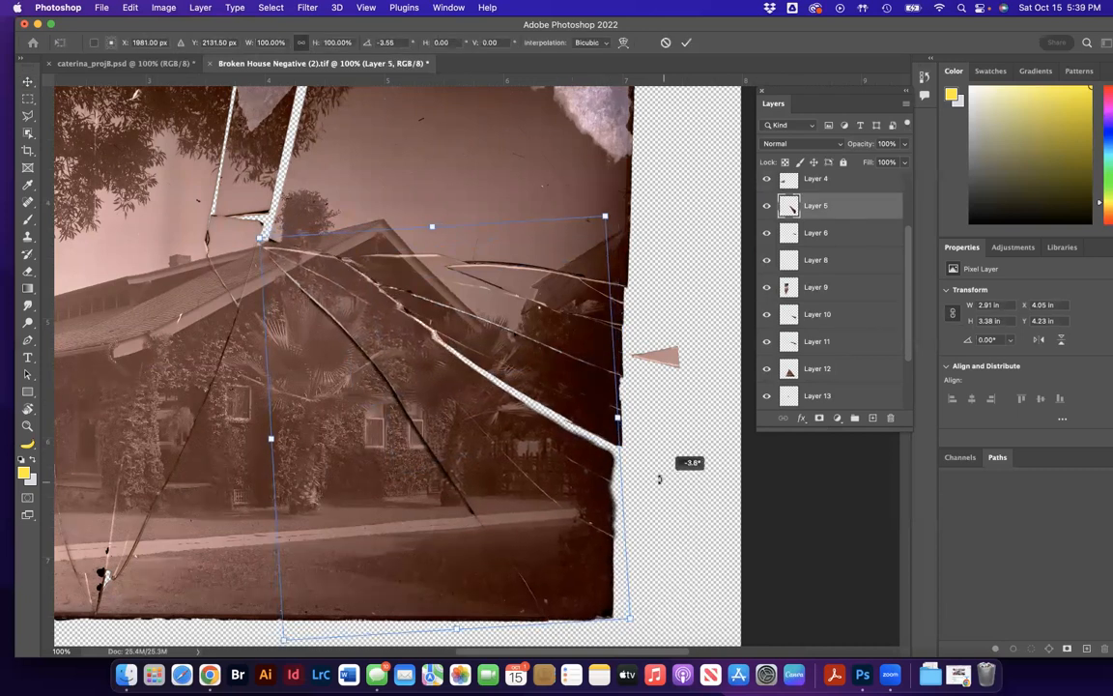
pyautogui.moveTo(589, 499); pyautogui.dragTo(597, 489)
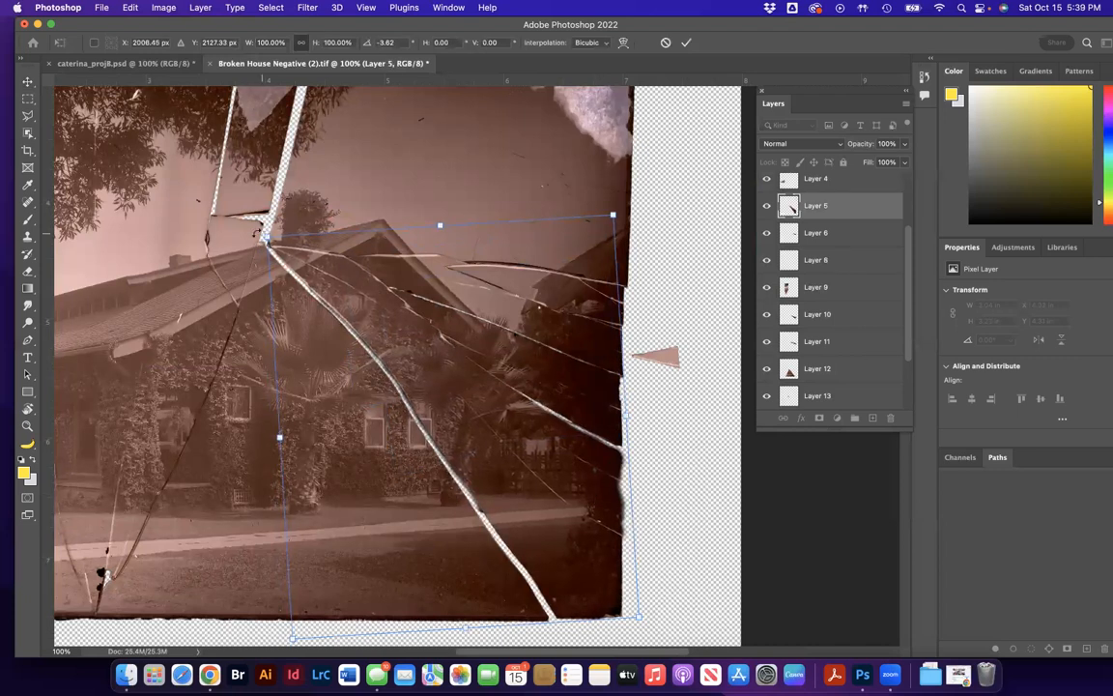
pyautogui.moveTo(267, 238); pyautogui.dragTo(264, 236)
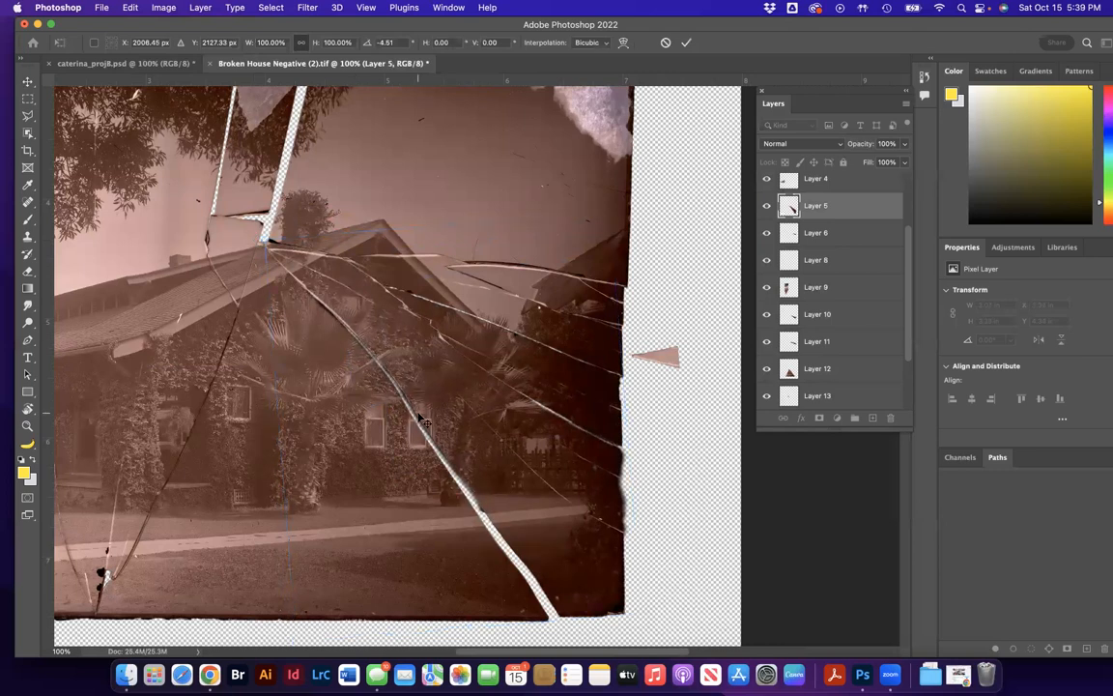
pyautogui.press('Return')
# Rotate the Layer 12 house shard about -1.1° and shift it slightly against the Layer 5 shard.
pyautogui.click(417, 547)
pyautogui.hotkey('ctrl', 't')
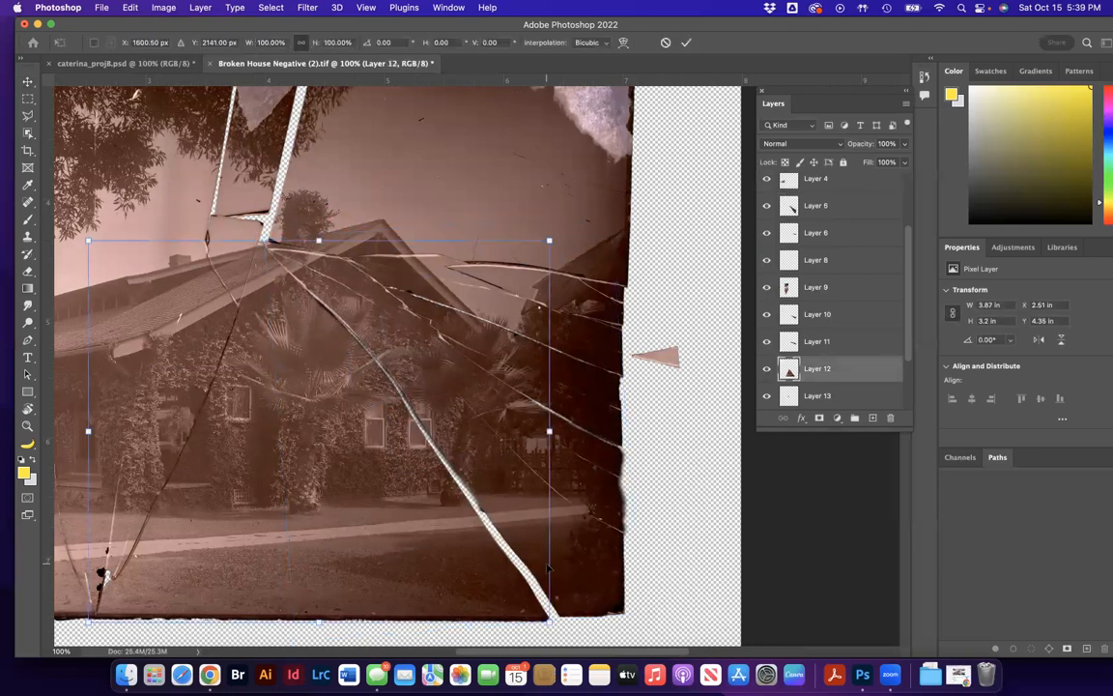
pyautogui.moveTo(587, 573); pyautogui.dragTo(615, 551)
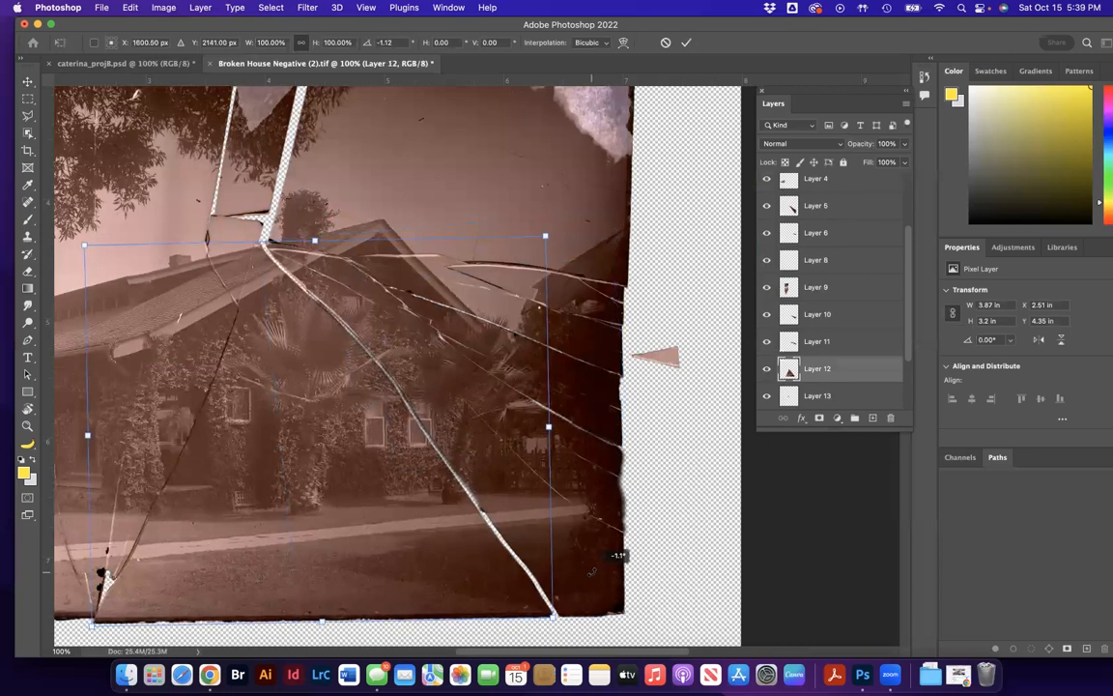
pyautogui.moveTo(395, 526); pyautogui.dragTo(396, 526)
pyautogui.press('super+plus')
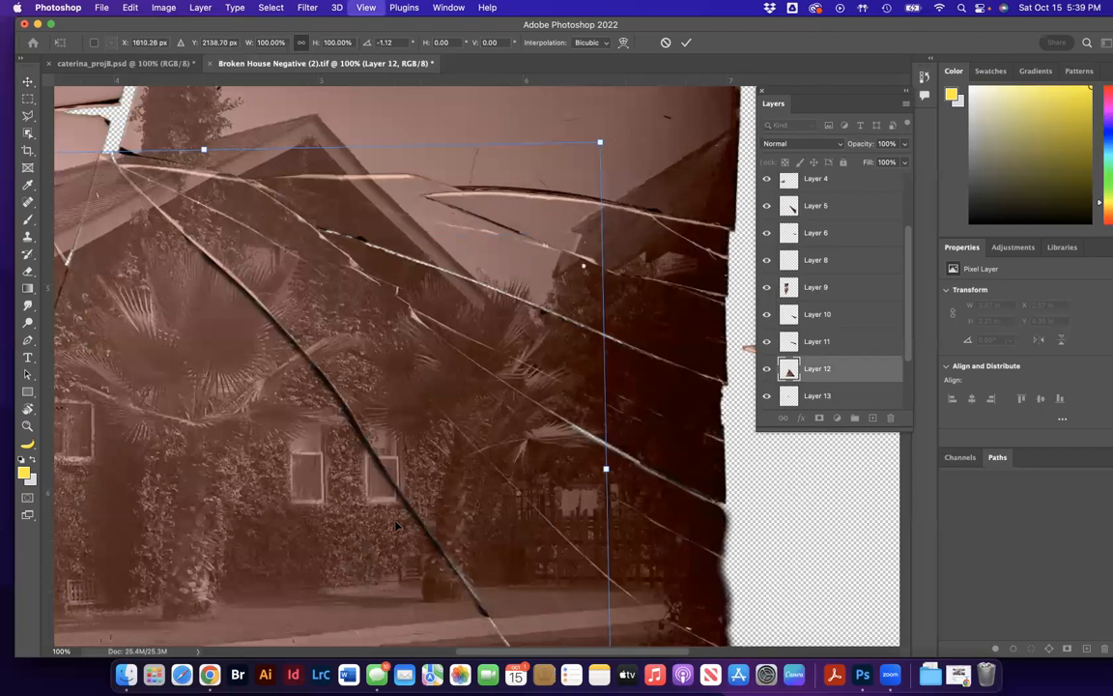
pyautogui.press('Return')
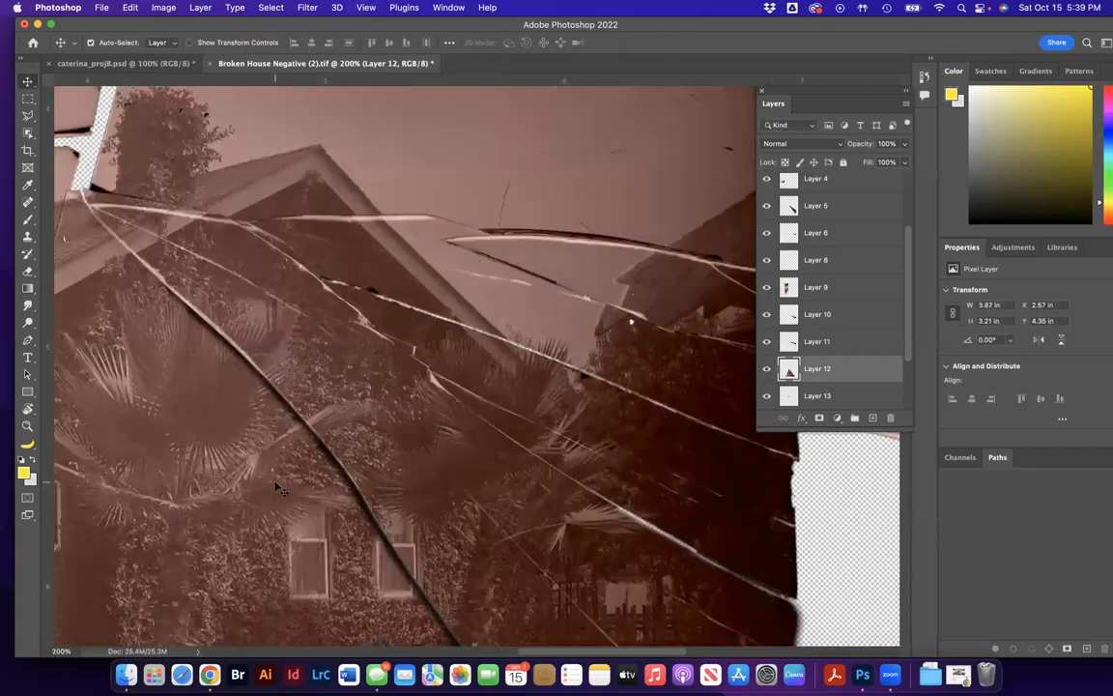
# Nudge the Layer 15 sky shard slightly up to align the roofline across the gable cracks.
pyautogui.scroll(3, 278, 488)
pyautogui.hscroll(-3, 278, 488)
pyautogui.click(326, 386)
pyautogui.moveTo(320, 385); pyautogui.dragTo(319, 376)
pyautogui.moveTo(411, 316); pyautogui.dragTo(408, 313)
# Shift the lower street shards slightly down to line up the photo's bottom edge around the Layer 9 shard.
pyautogui.scroll(-3, 522, 290)
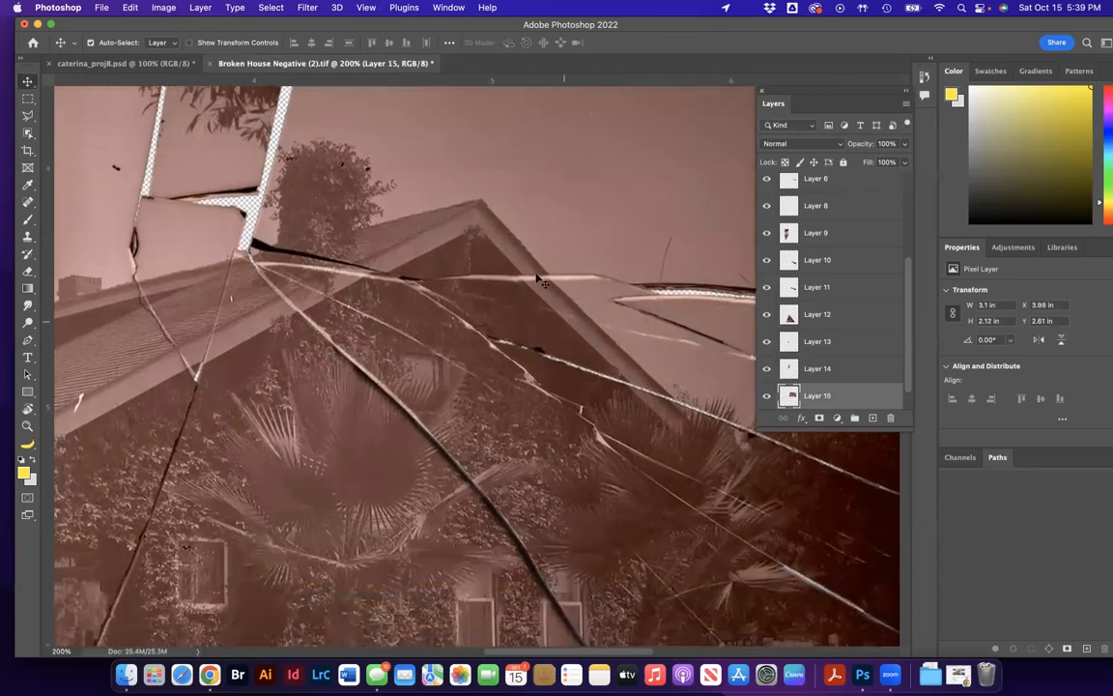
pyautogui.scroll(-10, 598, 358)
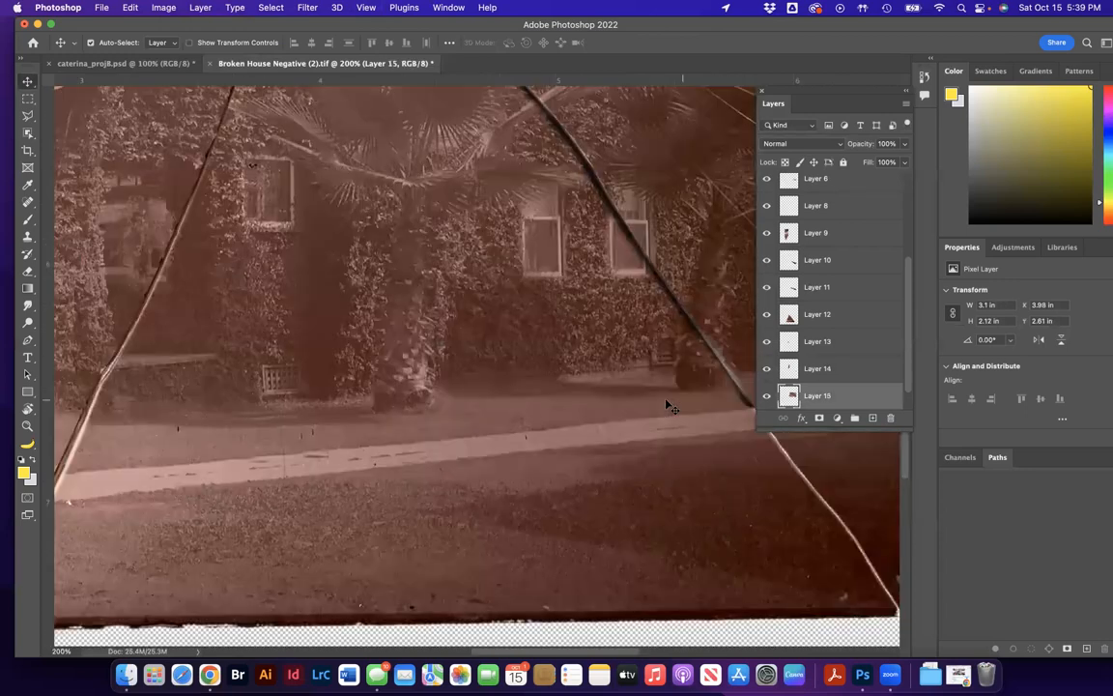
pyautogui.hscroll(2, 667, 406)
pyautogui.hscroll(-15, 667, 406)
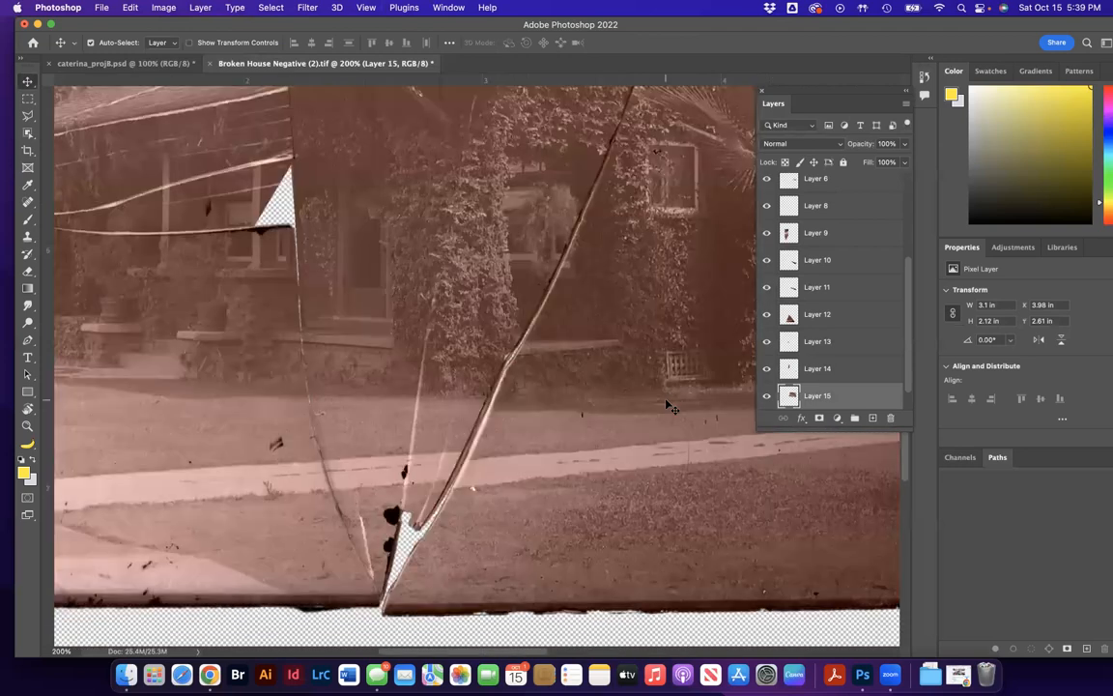
pyautogui.moveTo(369, 484); pyautogui.dragTo(370, 497)
pyautogui.moveTo(513, 465); pyautogui.dragTo(512, 473)
pyautogui.scroll(5, 404, 428)
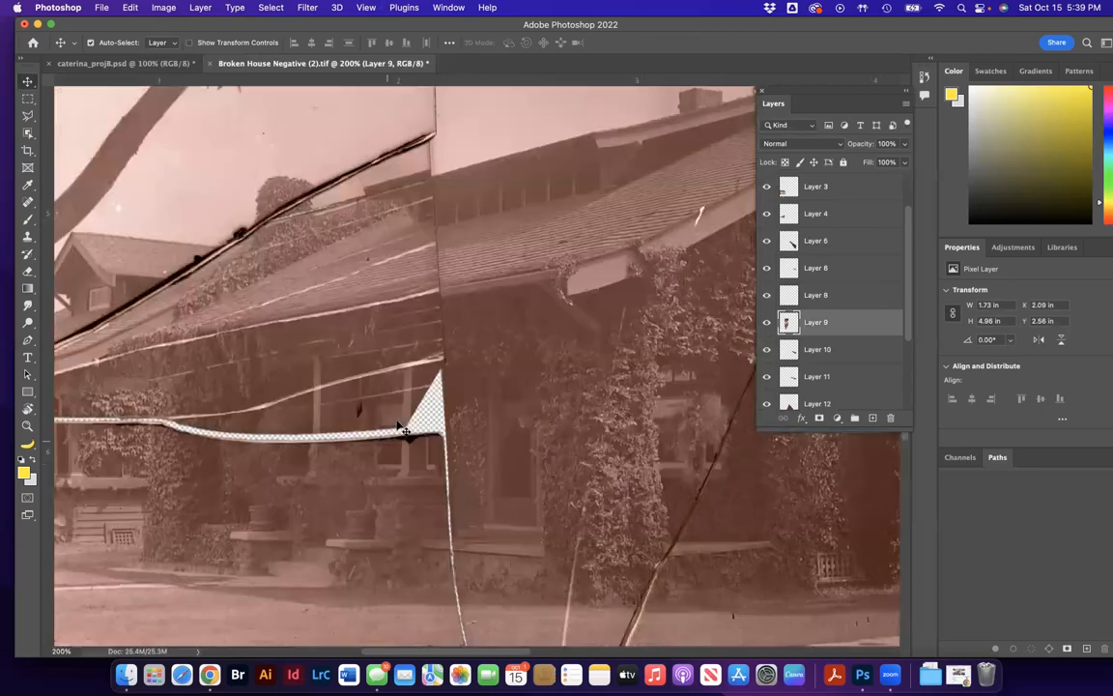
# Nudge the Layer 4 shard at the left porch and the small Layer 13 roof shard to tighten their seams.
pyautogui.scroll(5, 404, 428)
pyautogui.moveTo(266, 462)
pyautogui.mouseDown()
pyautogui.moveTo(273, 449)
pyautogui.moveTo(271, 459)
pyautogui.mouseUp()
pyautogui.hscroll(5, 463, 351)
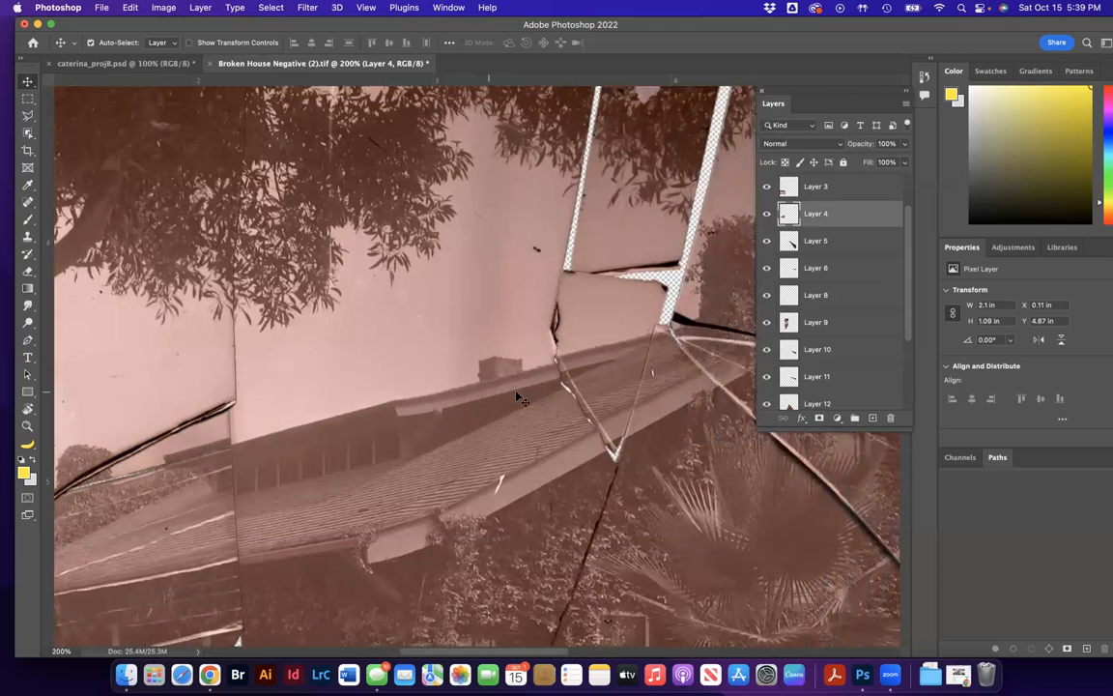
pyautogui.moveTo(439, 370); pyautogui.dragTo(438, 372)
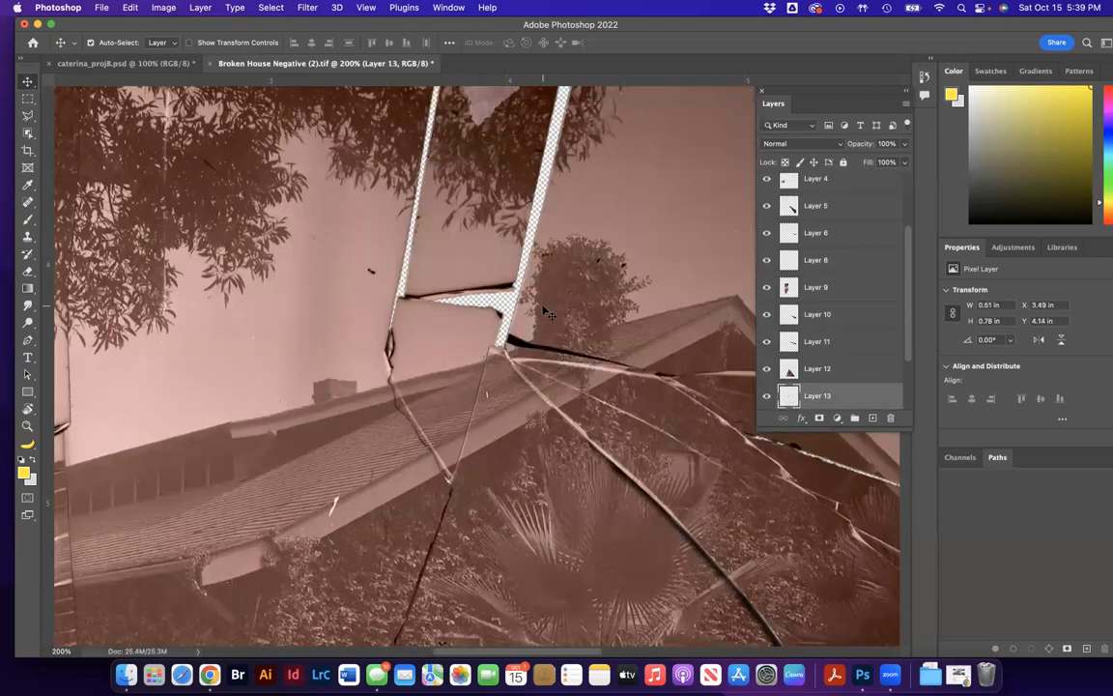
pyautogui.hscroll(3, 543, 306)
pyautogui.scroll(-4, 427, 344)
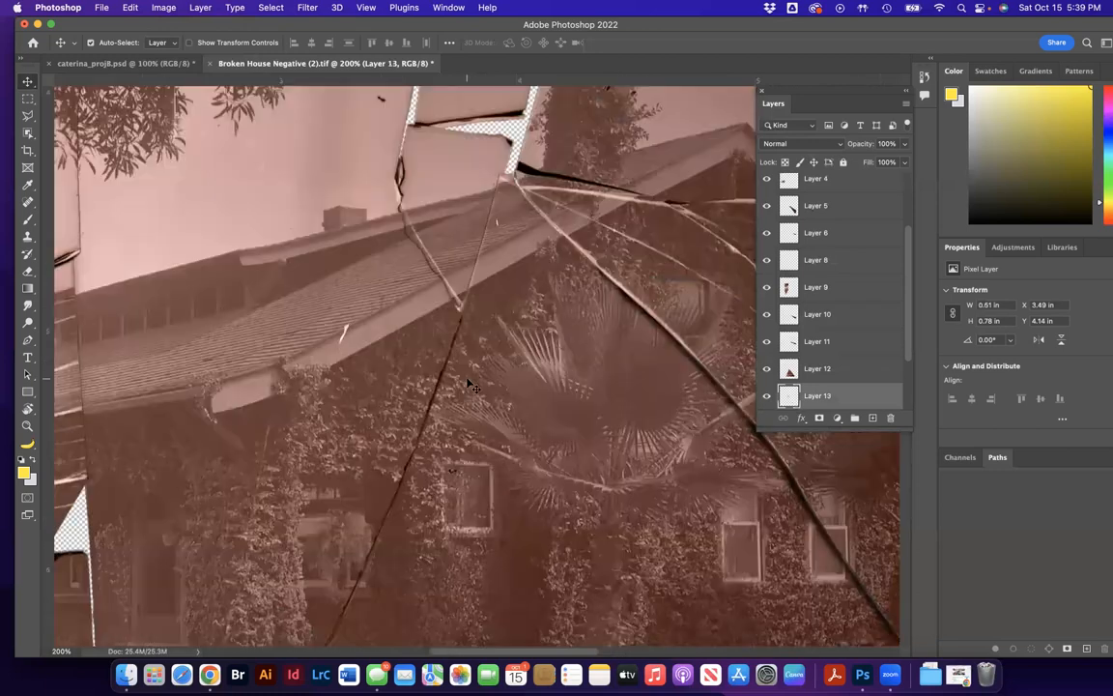
pyautogui.scroll(-5, 469, 385)
# Crop the canvas closely around the reassembled photograph, trimming the surrounding empty area.
pyautogui.press('super+minus')
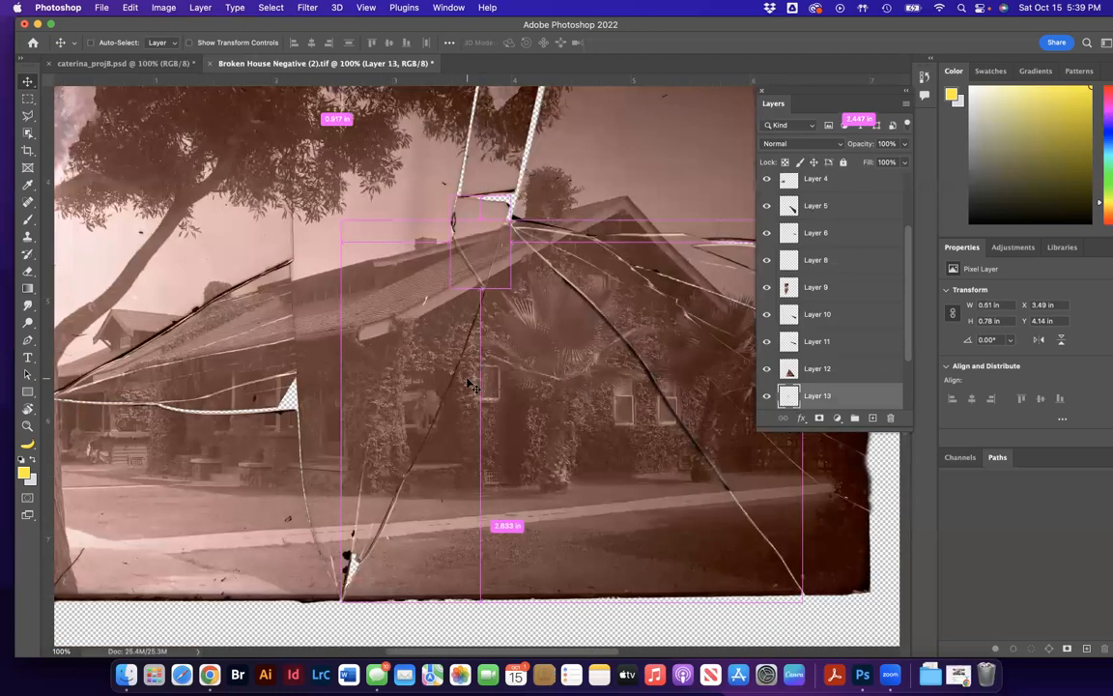
pyautogui.press('super+minus')
pyautogui.press('c')
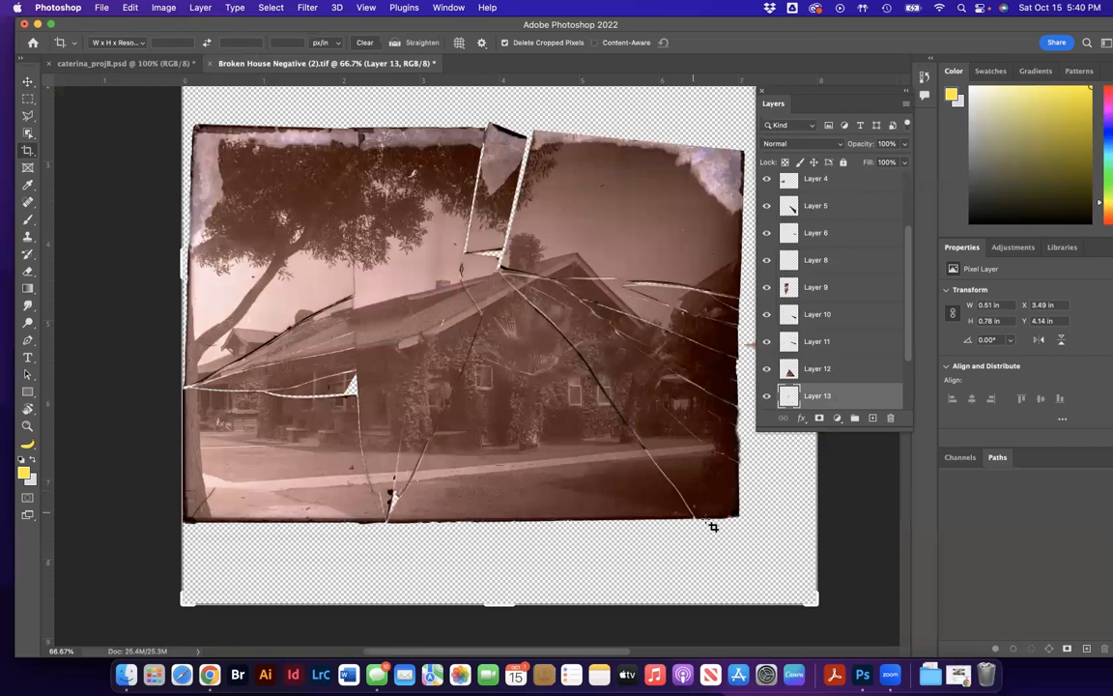
pyautogui.moveTo(745, 530); pyautogui.dragTo(185, 114)
pyautogui.press('Return')
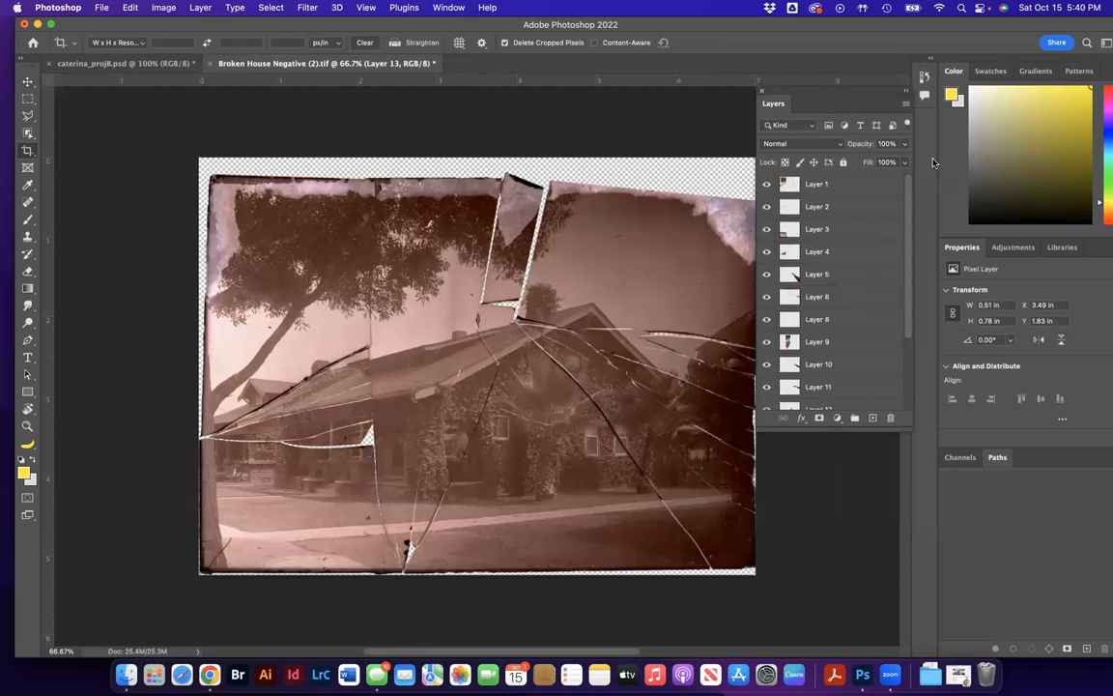
# Nudge the Layer 11 shard slightly down and right to close the light crack across the house gable.
pyautogui.press('super+0')
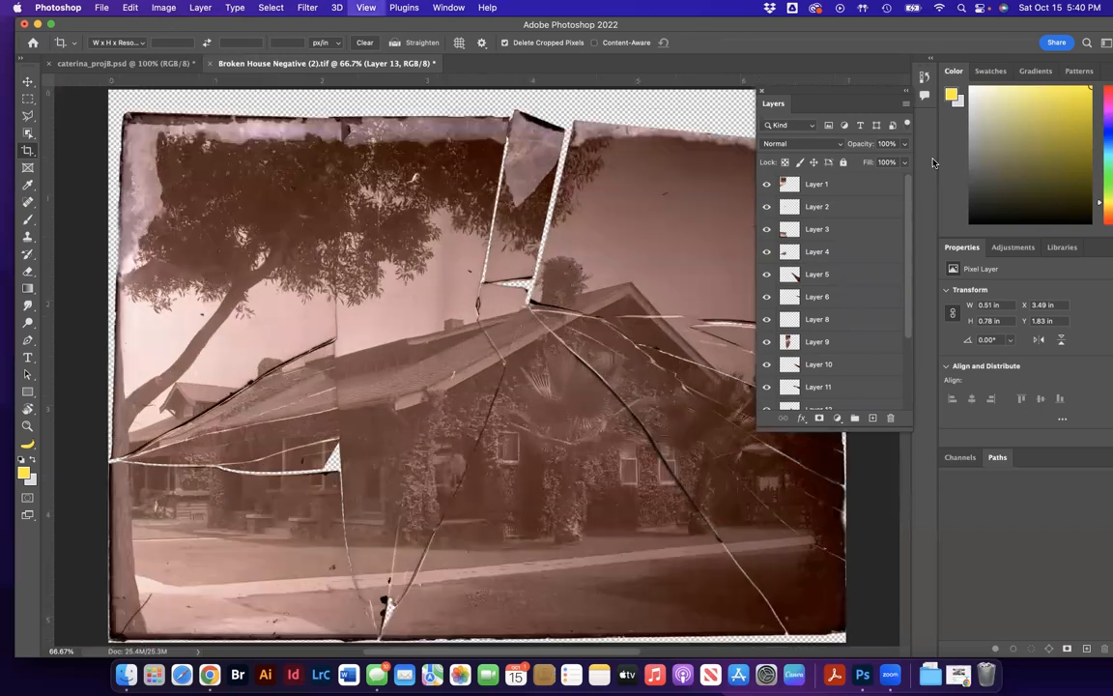
pyautogui.press('super+plus')
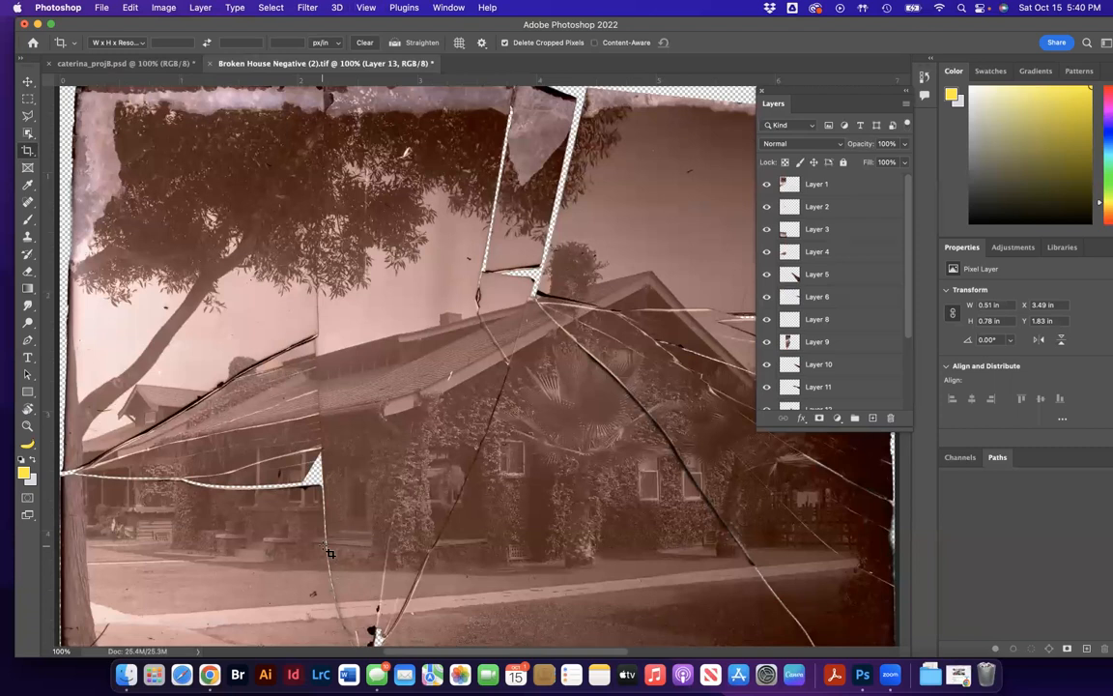
pyautogui.press('super+equal')
pyautogui.press('super+equal')
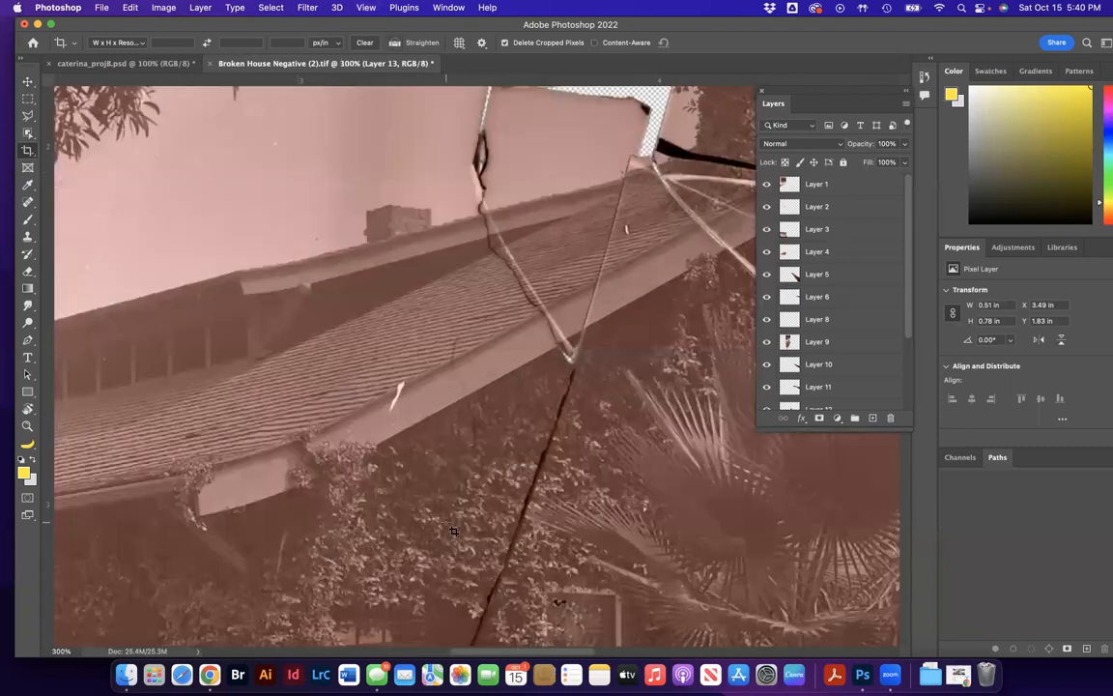
pyautogui.hscroll(2, 637, 419)
pyautogui.hscroll(10, 638, 418)
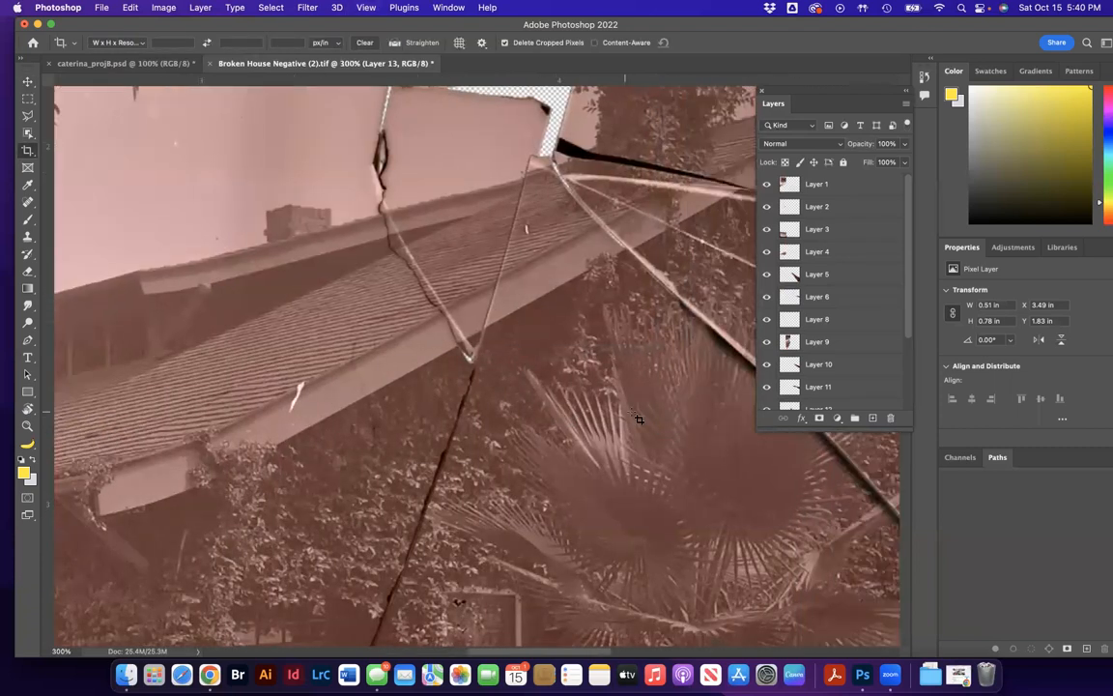
pyautogui.hscroll(6, 638, 419)
pyautogui.click(568, 303)
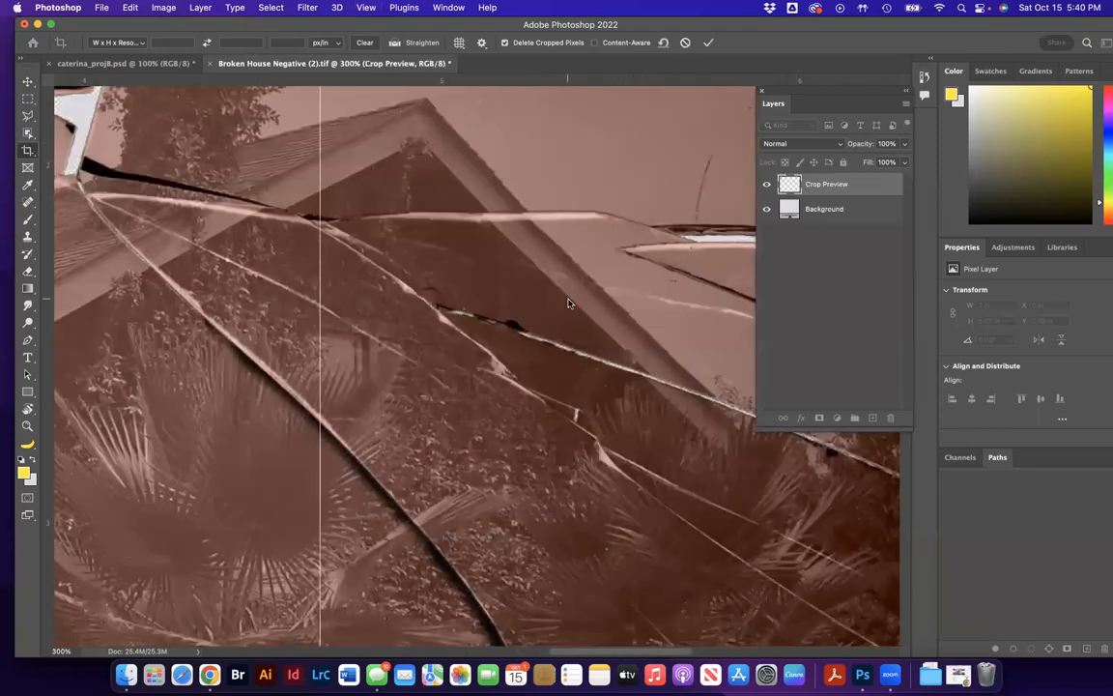
pyautogui.press('Escape')
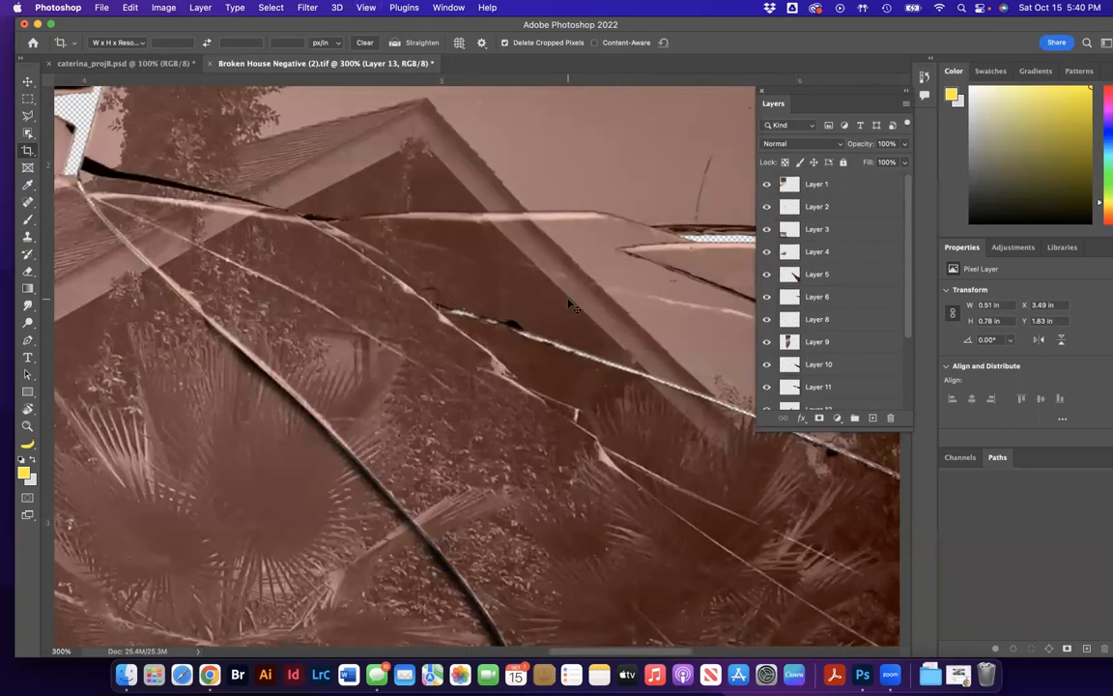
pyautogui.press('v')
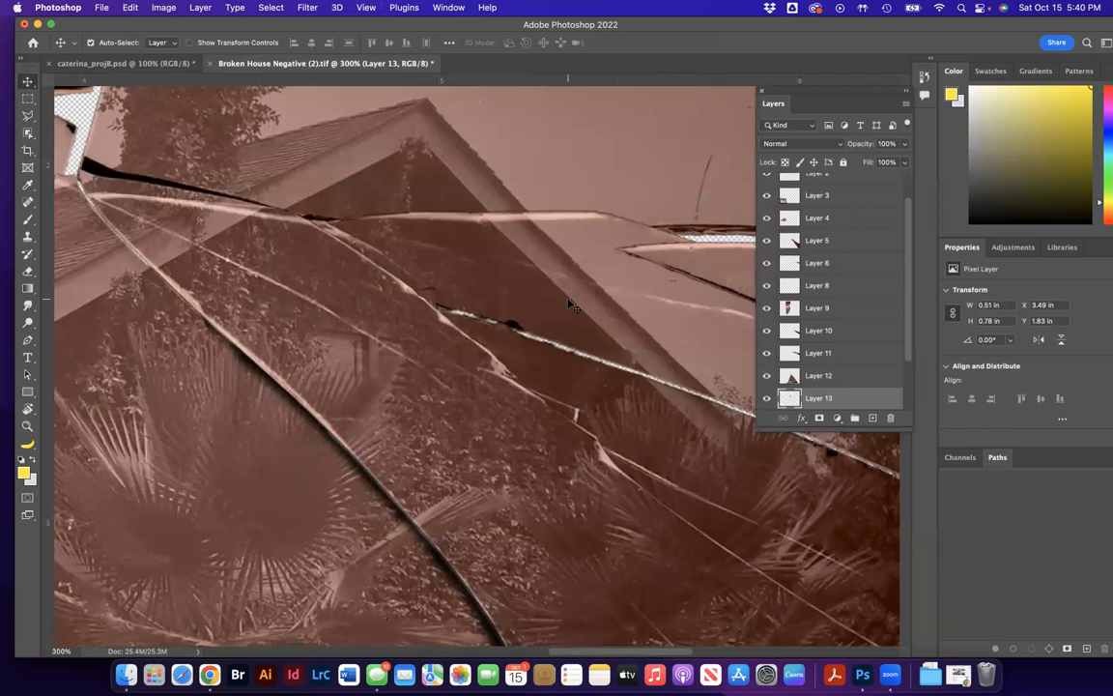
pyautogui.click(570, 305)
pyautogui.moveTo(570, 306); pyautogui.dragTo(574, 313)
# Rotate the Layer 11 shard about 0.8° clockwise so the gable roofline meets the neighbouring shards.
pyautogui.press('super+t')
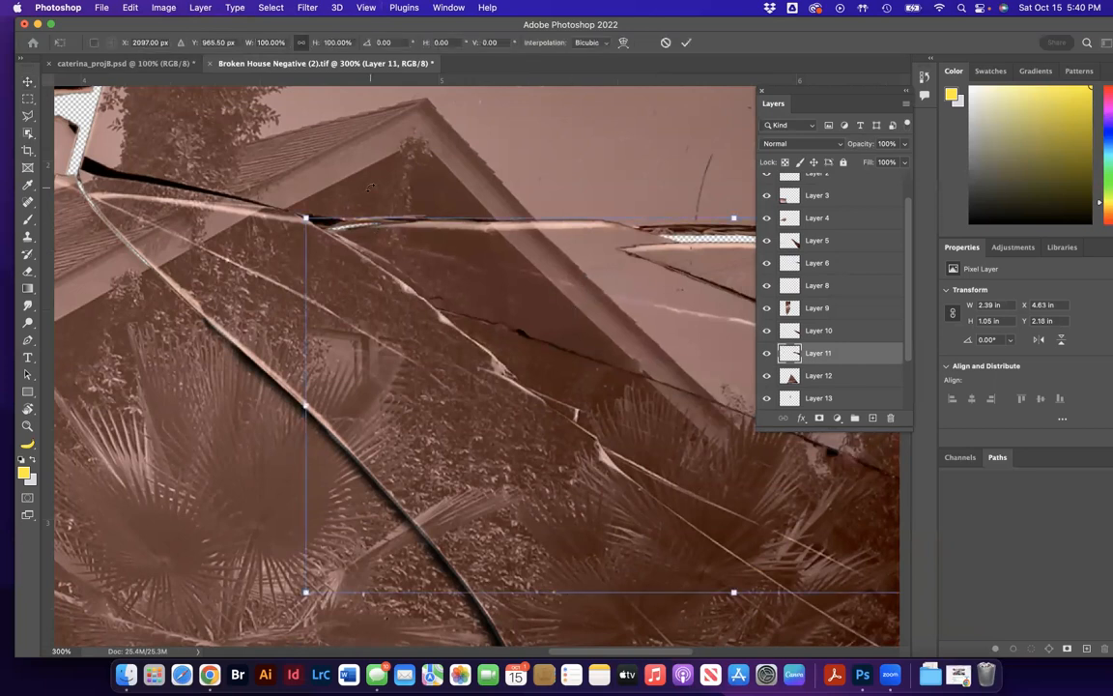
pyautogui.moveTo(373, 188); pyautogui.dragTo(387, 190)
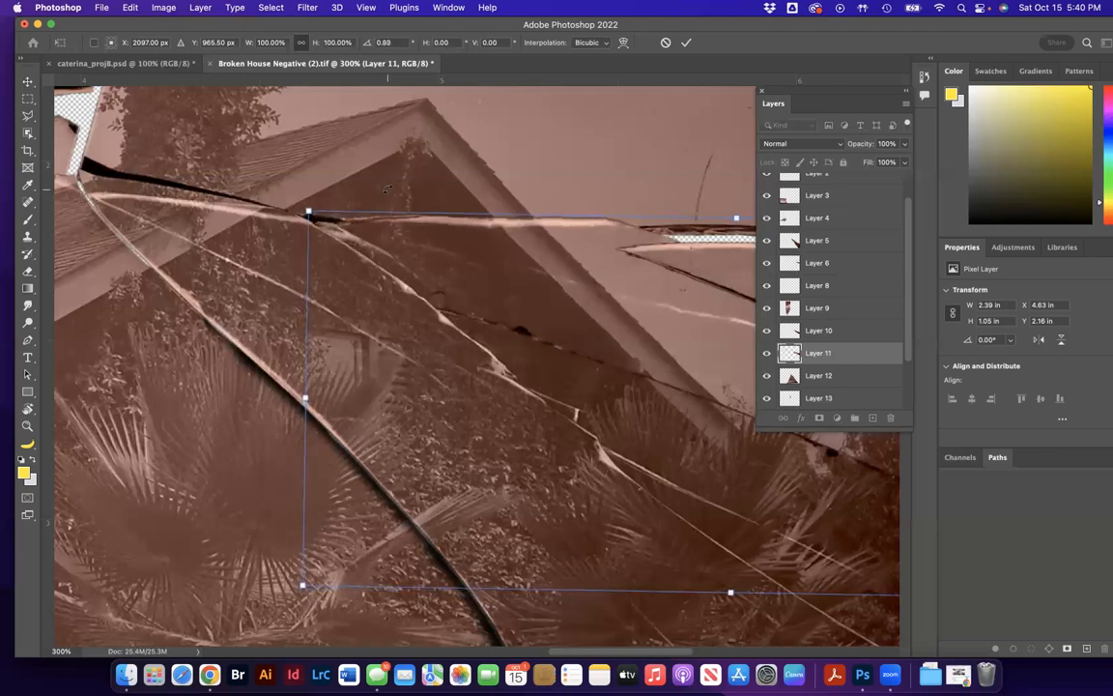
pyautogui.press('Return')
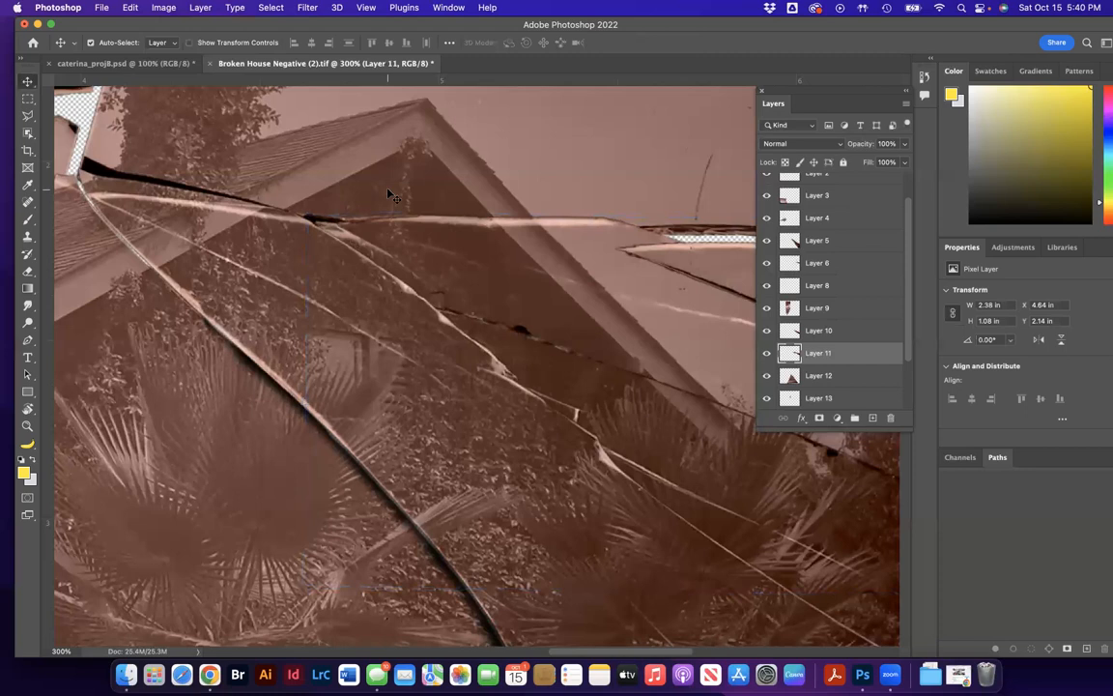
# Open the set of available adjustments for the reassembled photograph.
pyautogui.press('super+minus')
pyautogui.press('super+minus')
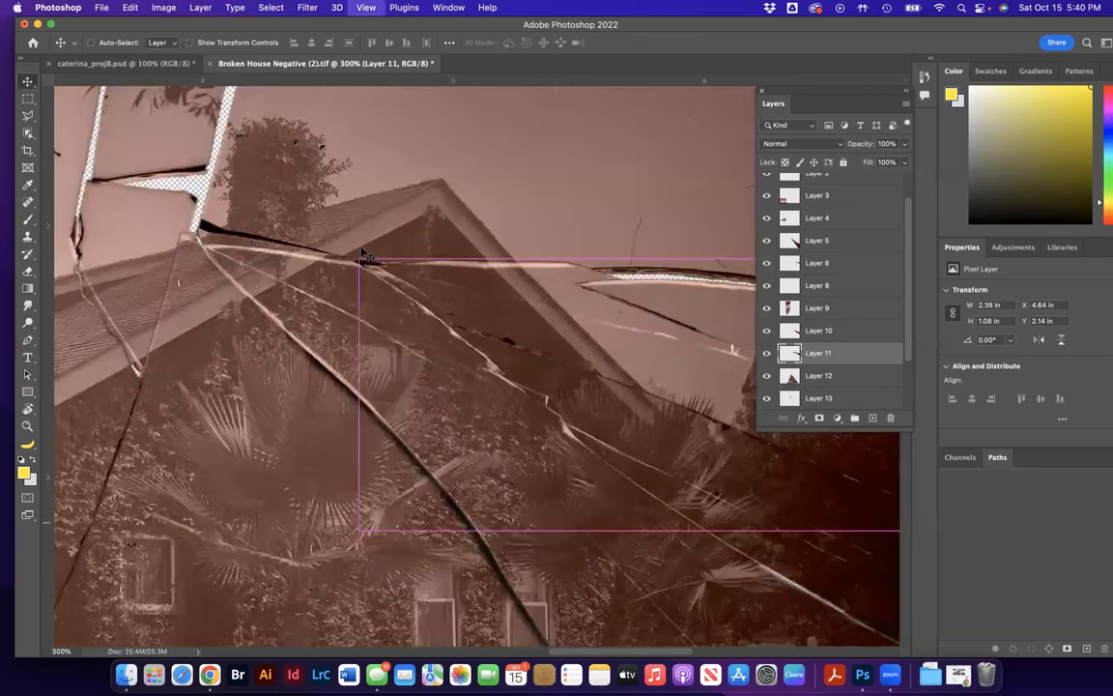
pyautogui.press('super+minus')
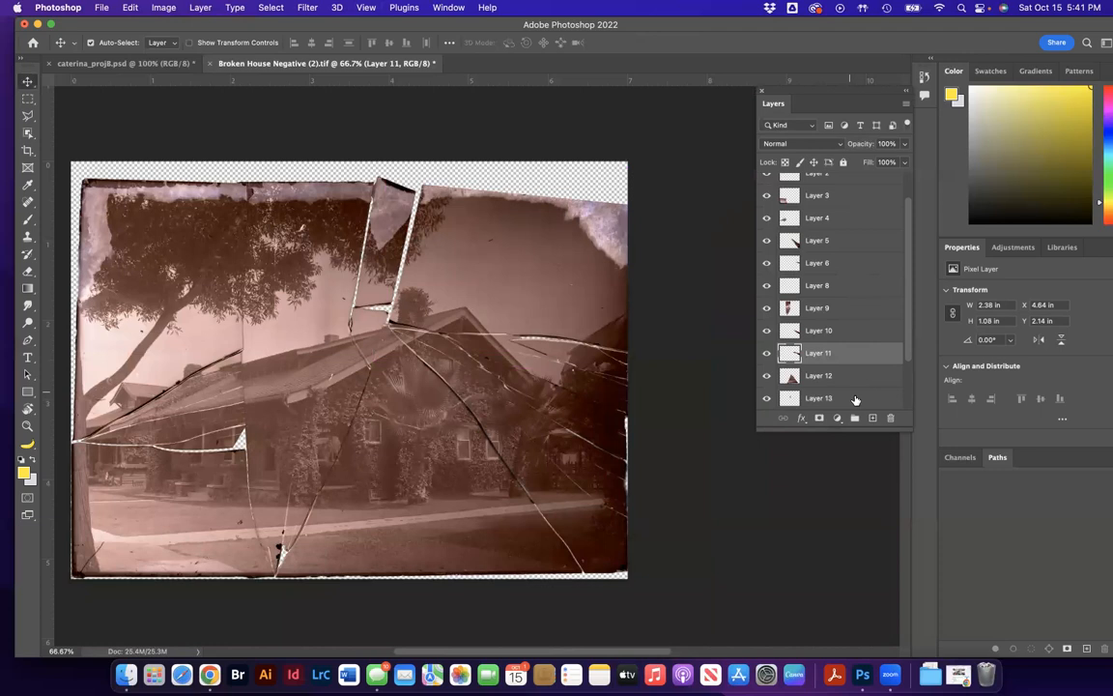
pyautogui.scroll(2, 850, 310)
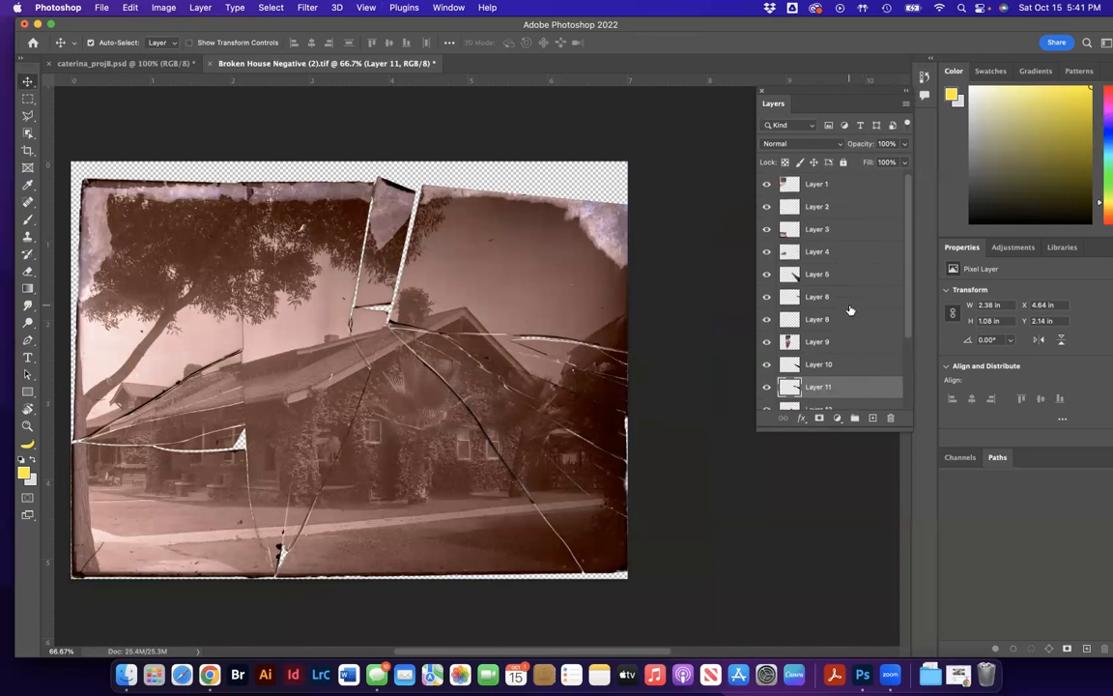
pyautogui.click(1012, 248)
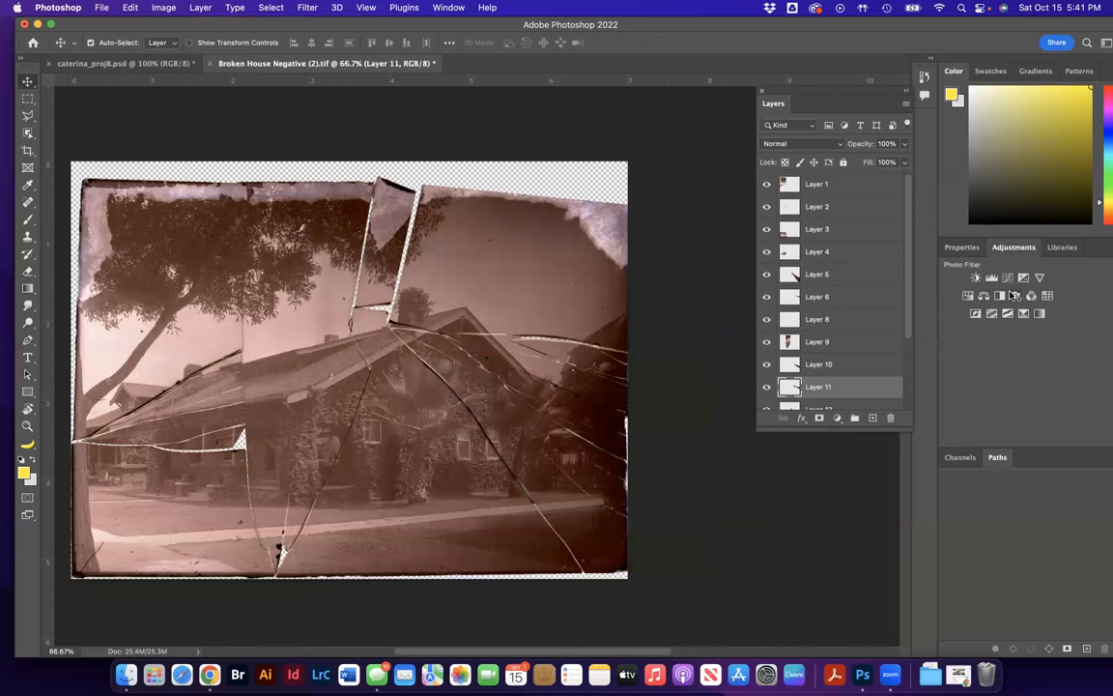